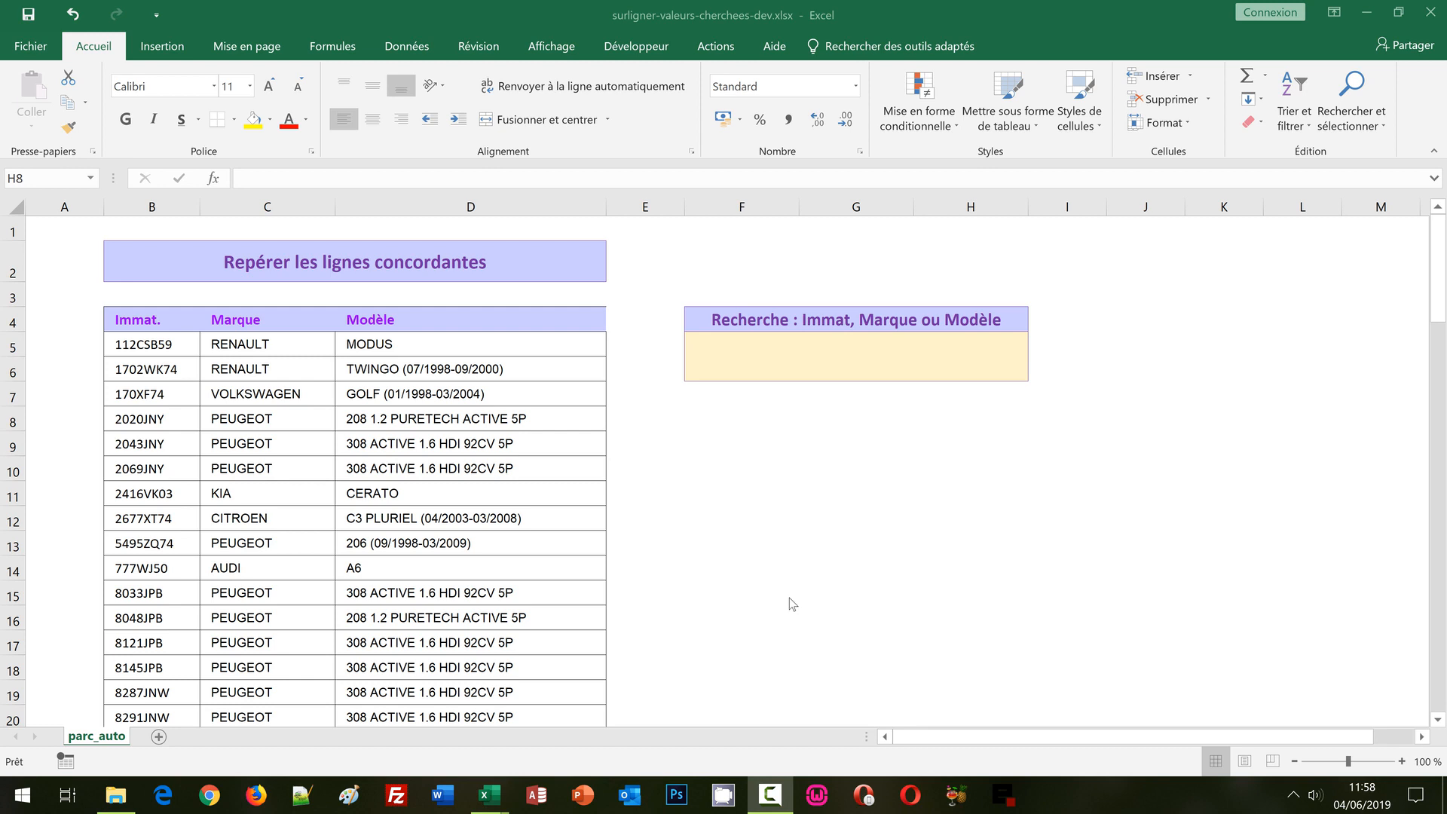
Search the vehicle list for 80 using the merged search cell F5
click(143, 320)
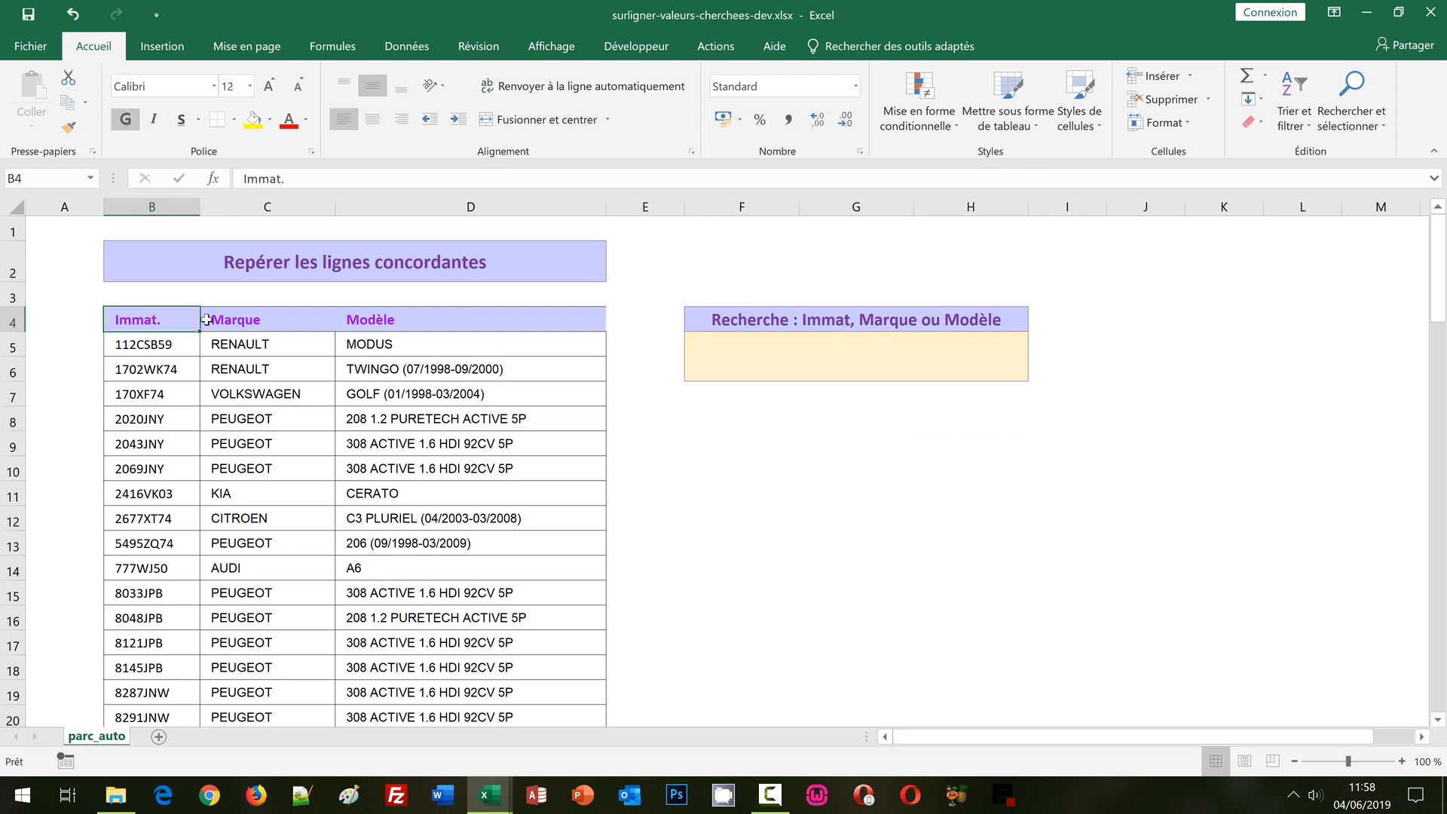
click(257, 319)
click(397, 319)
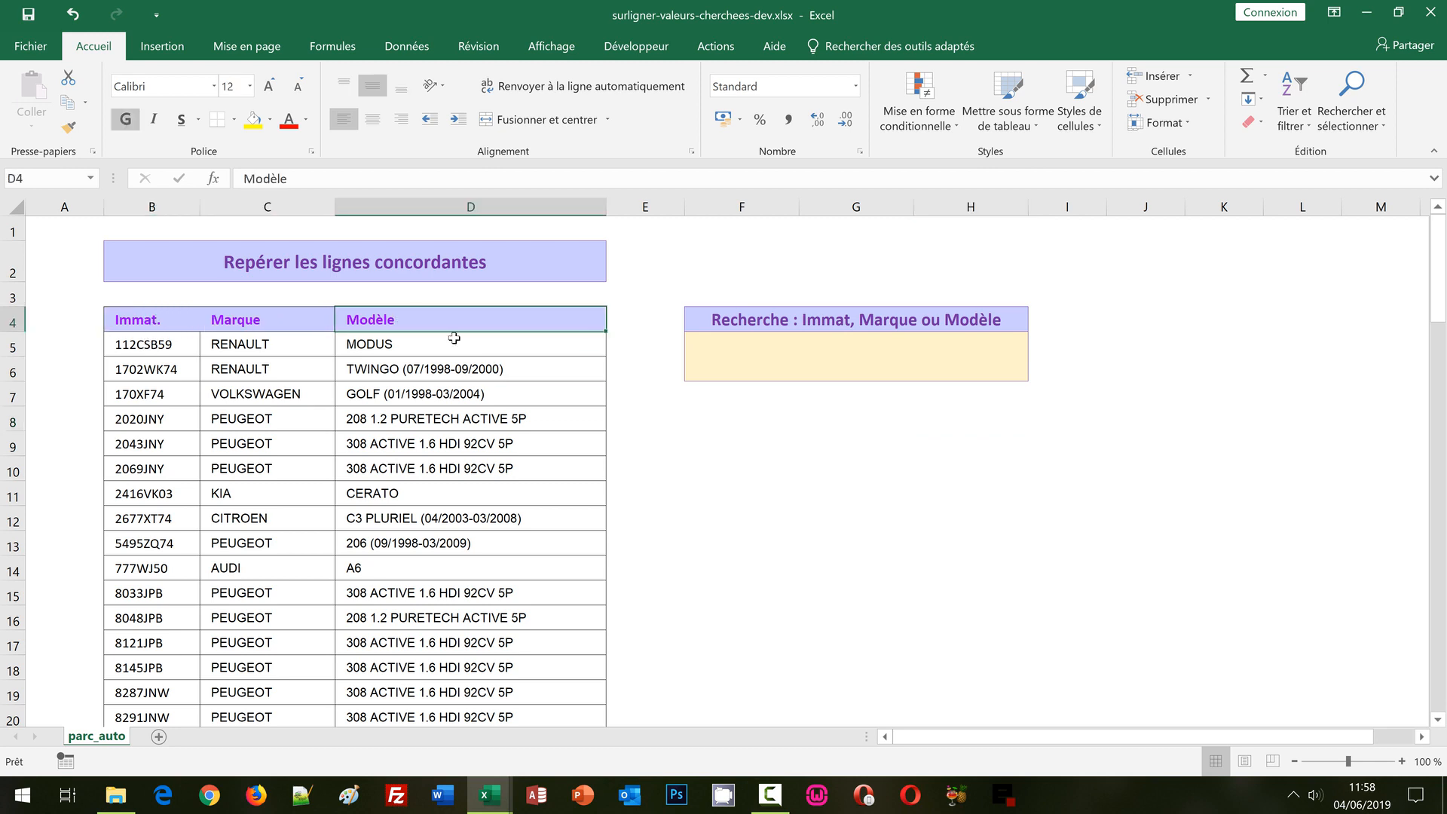
click(779, 360)
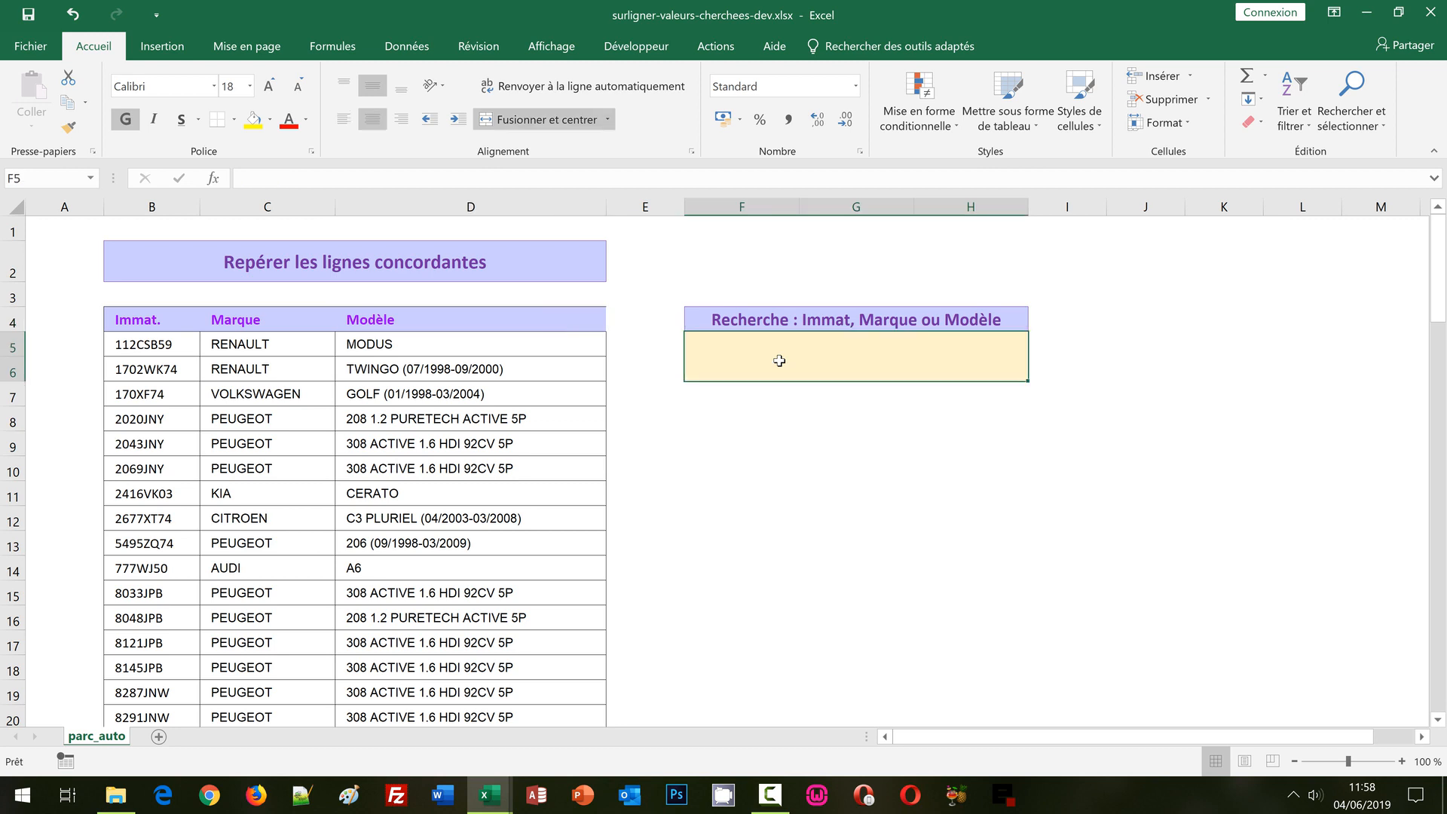
text(80)
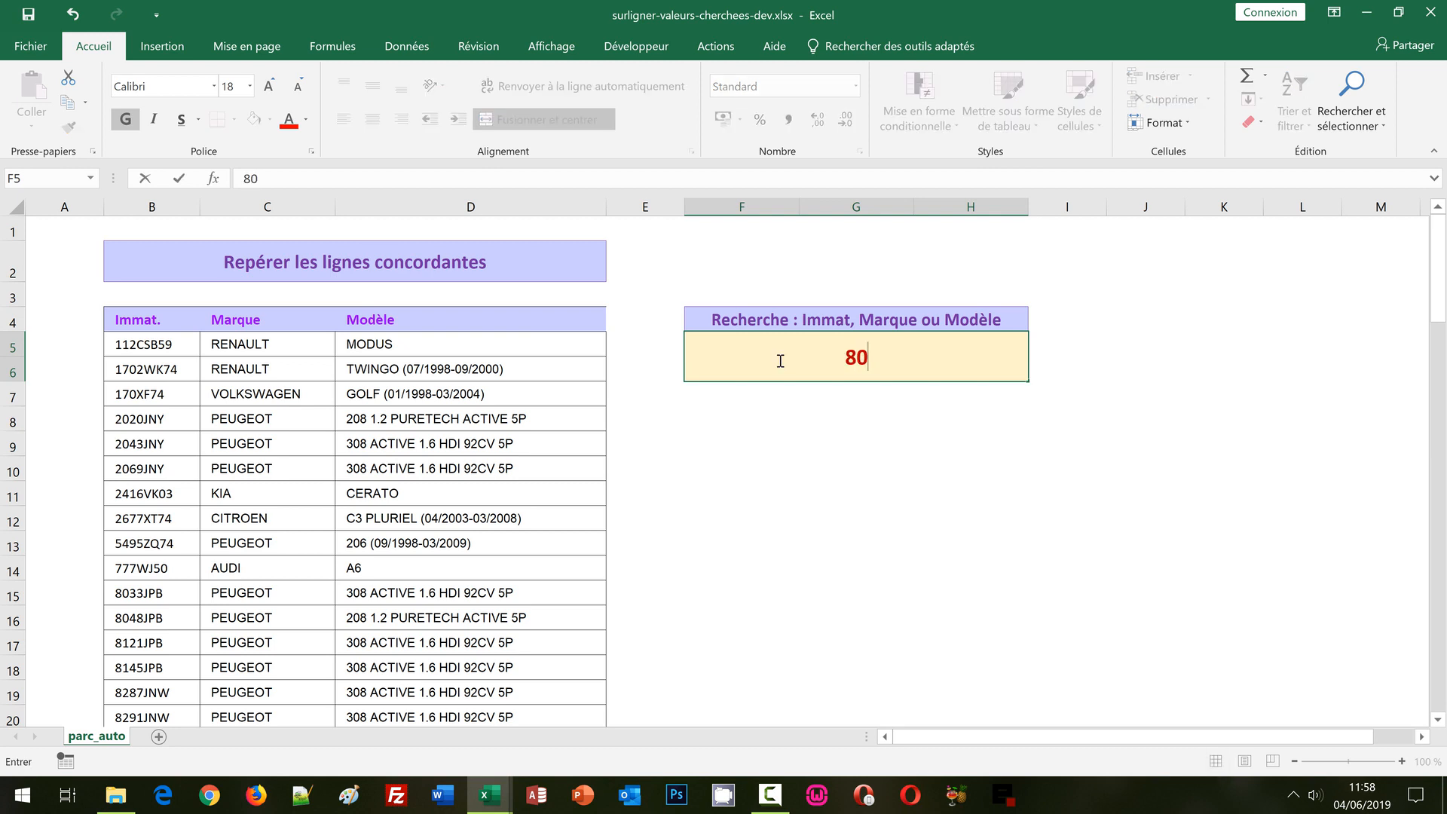
key(Return)
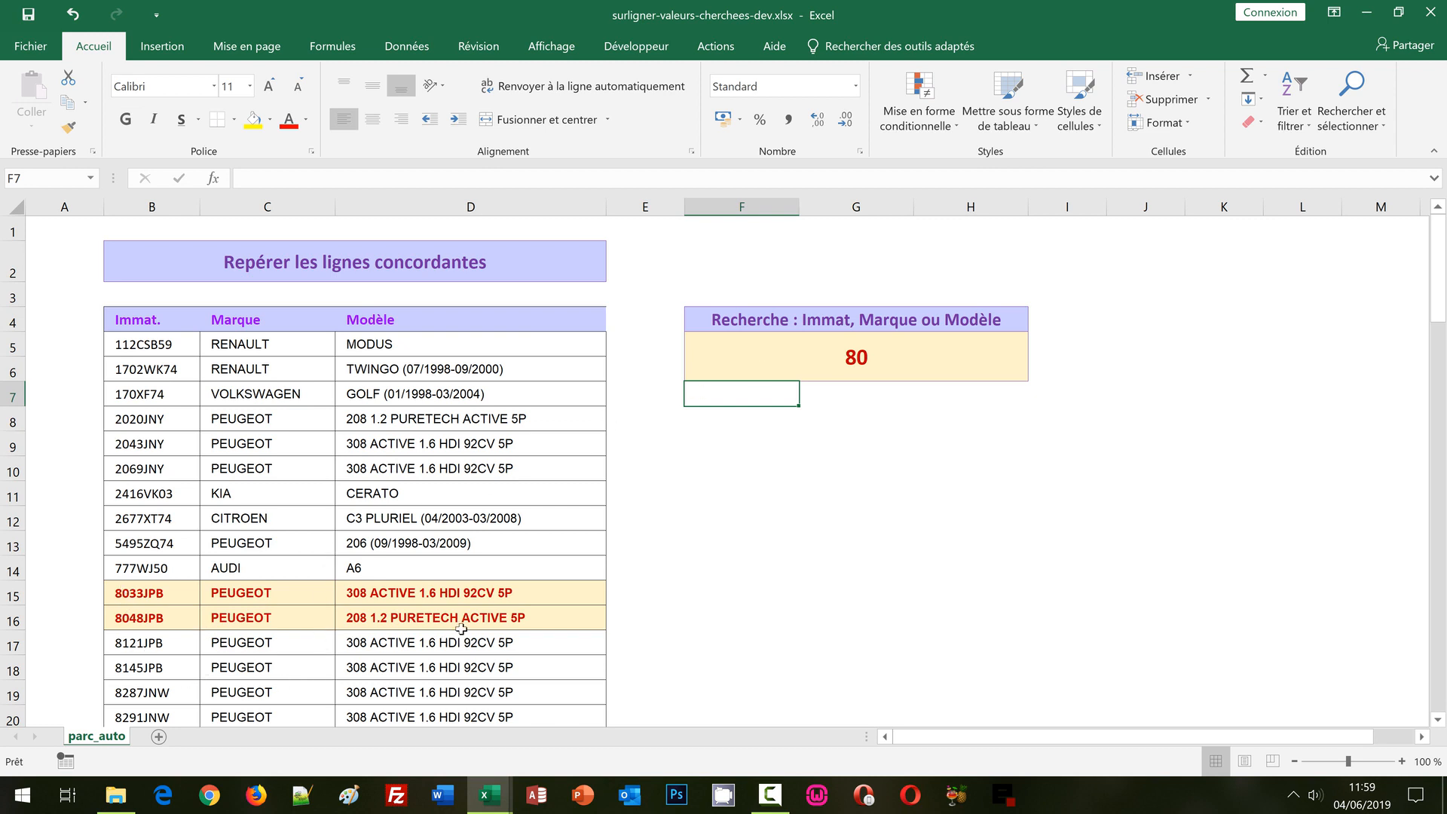
Search the vehicle list for 208 in F5 and inspect the model cells D8 and D16
click(807, 353)
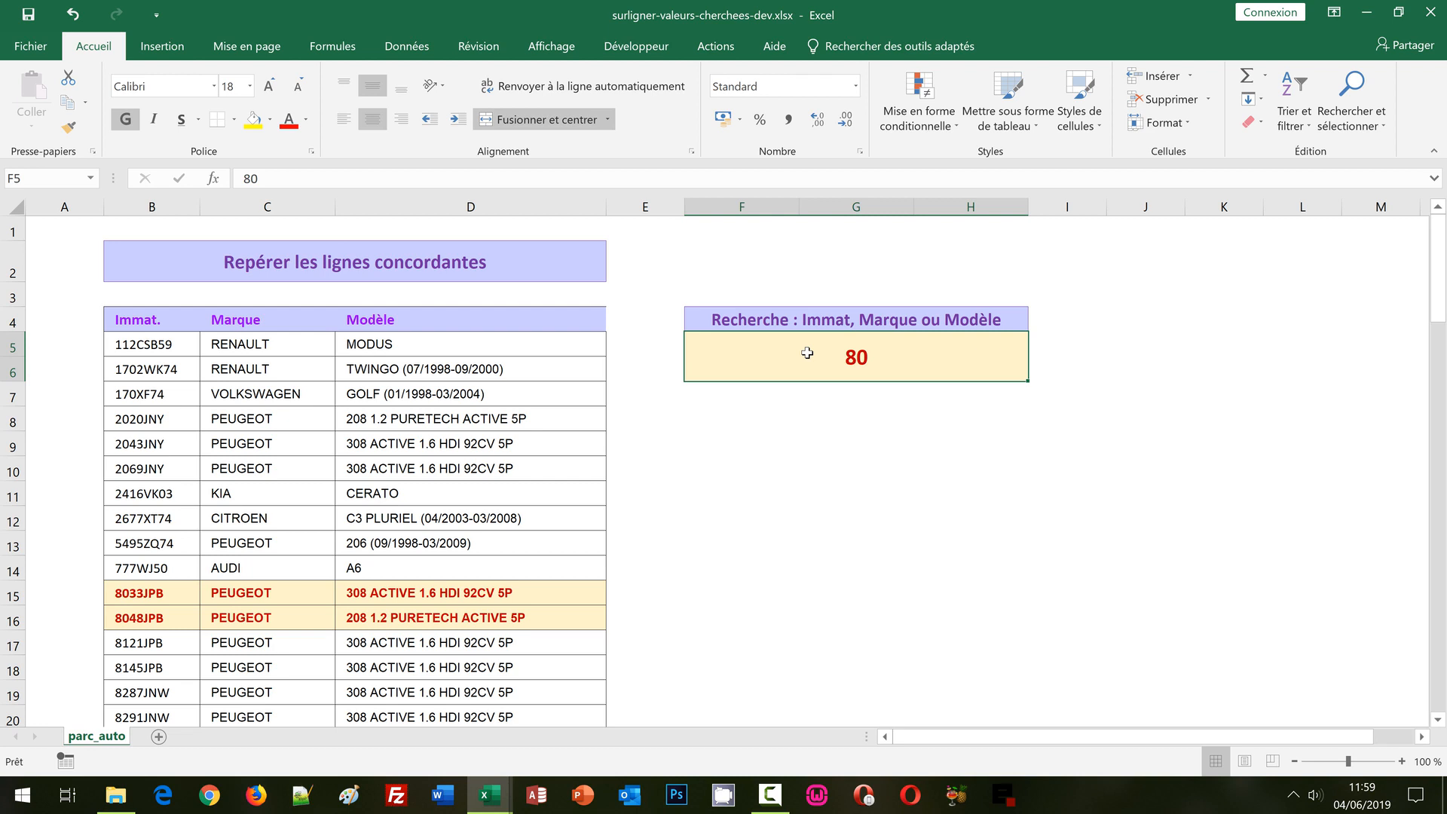
text(208)
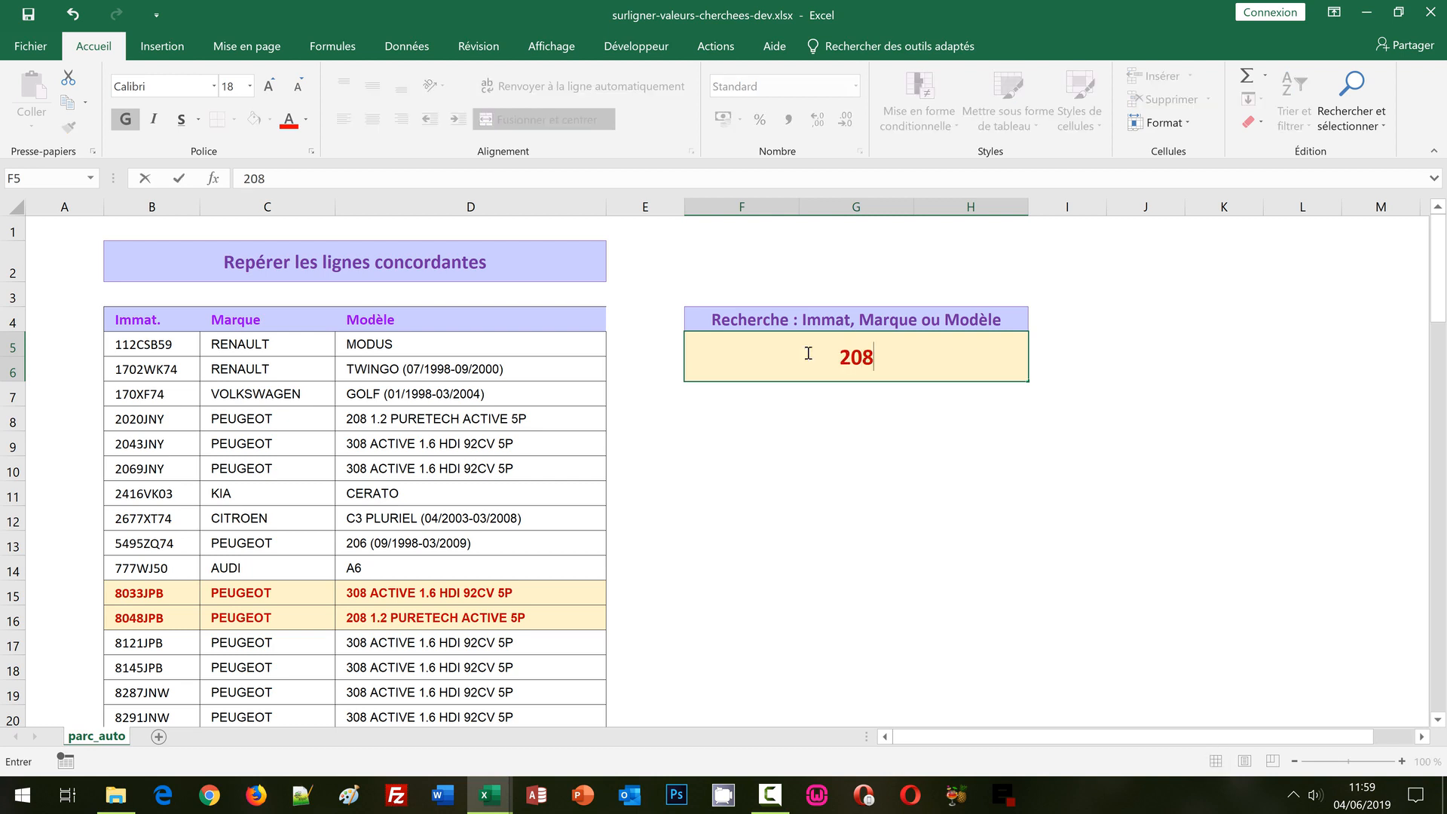
key(Return)
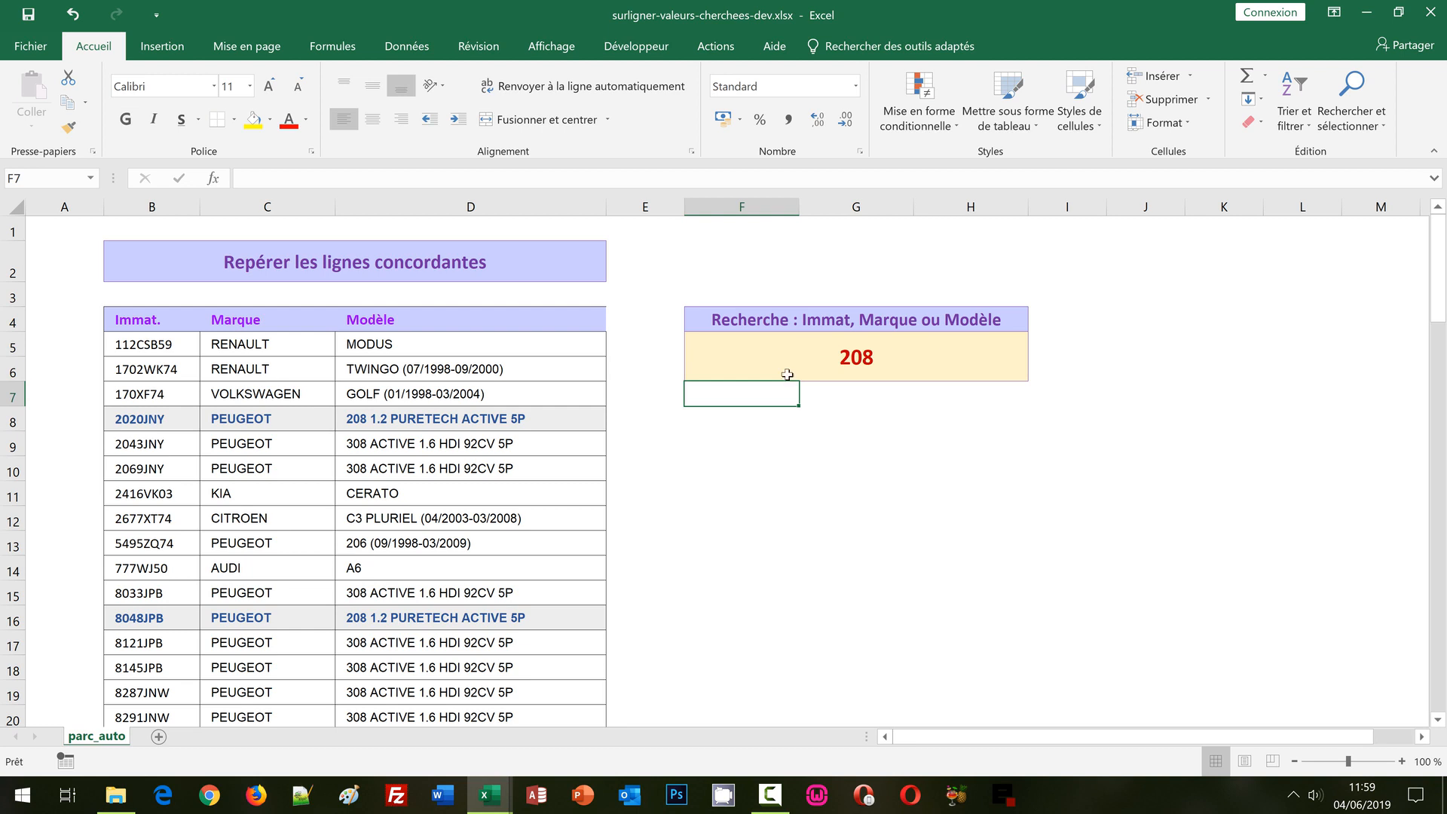
click(450, 419)
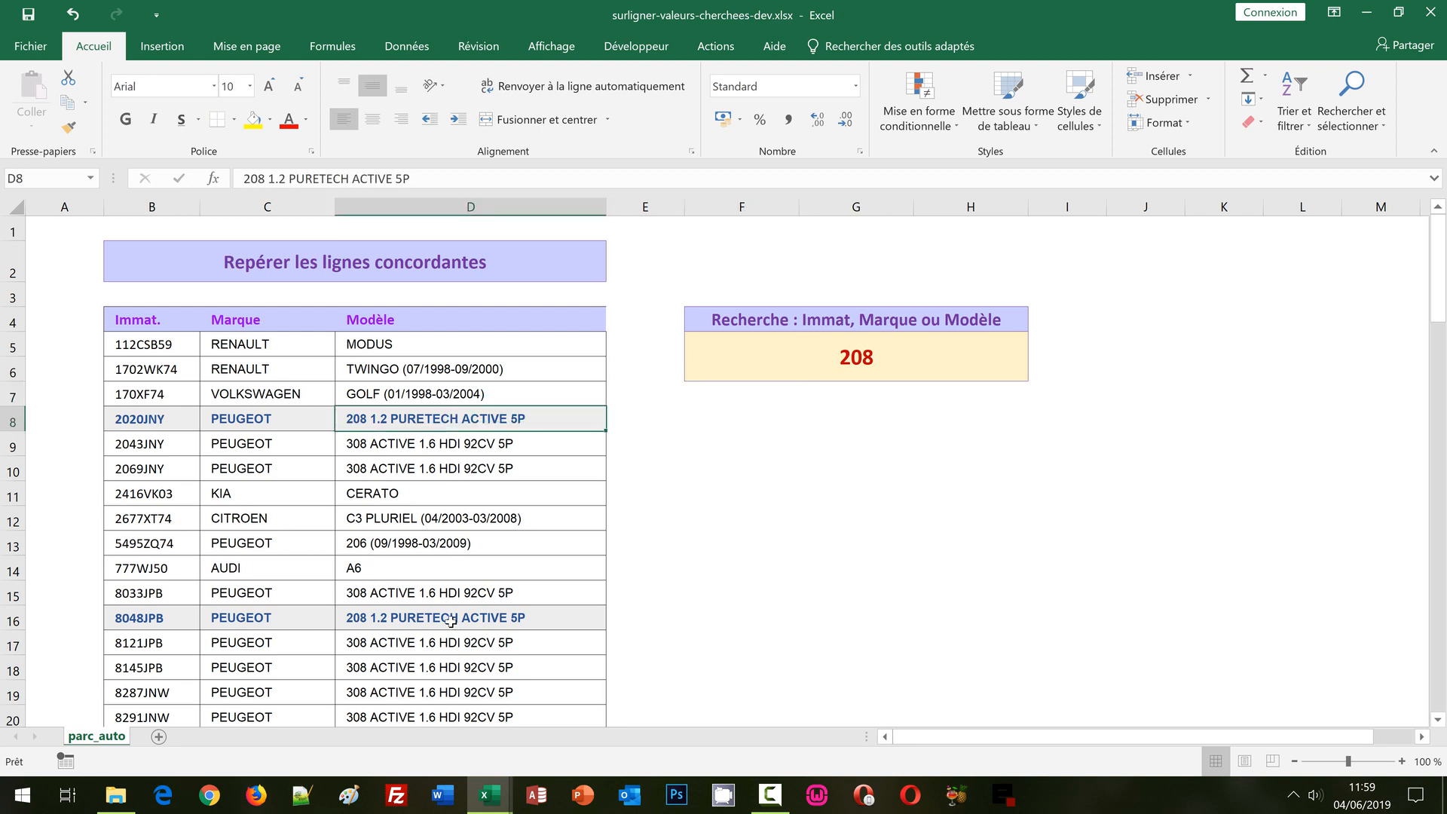
click(447, 615)
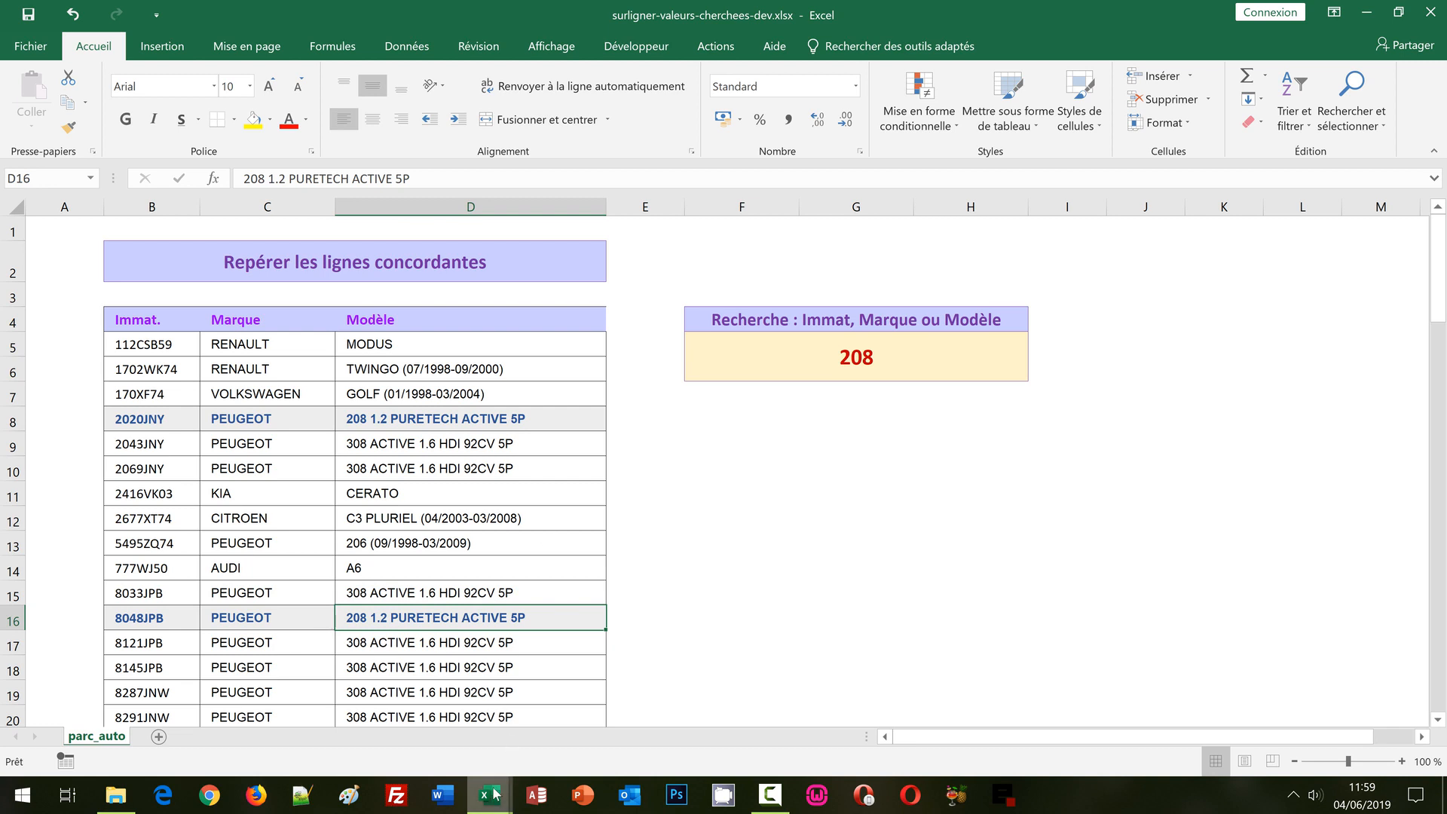
Switch to the workbook surligner-valeurs-cherchees.xlsx
mouse_move(496, 793)
click(591, 715)
click(740, 490)
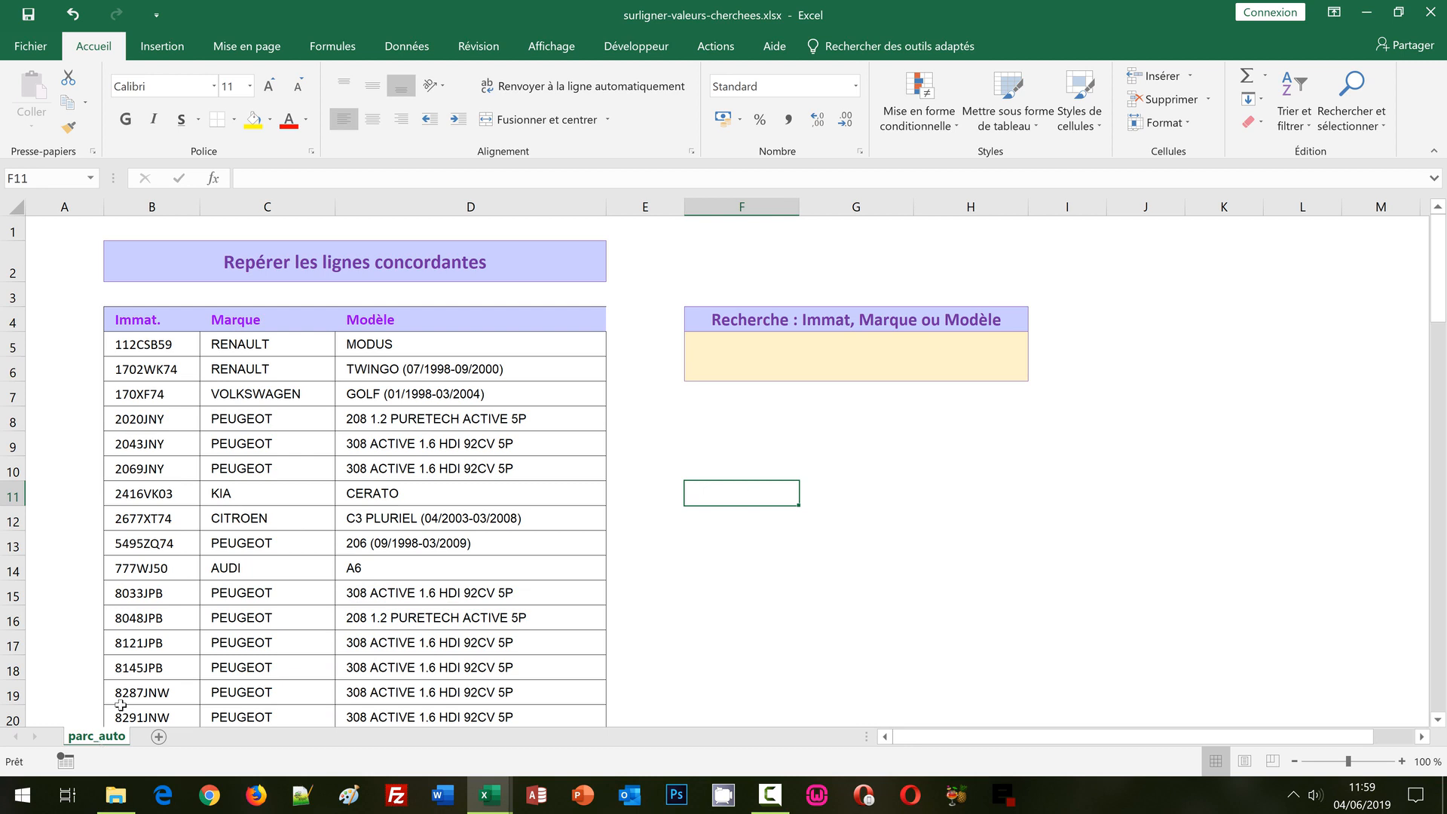
Review the vehicle table from its first data row down to row 92
click(132, 347)
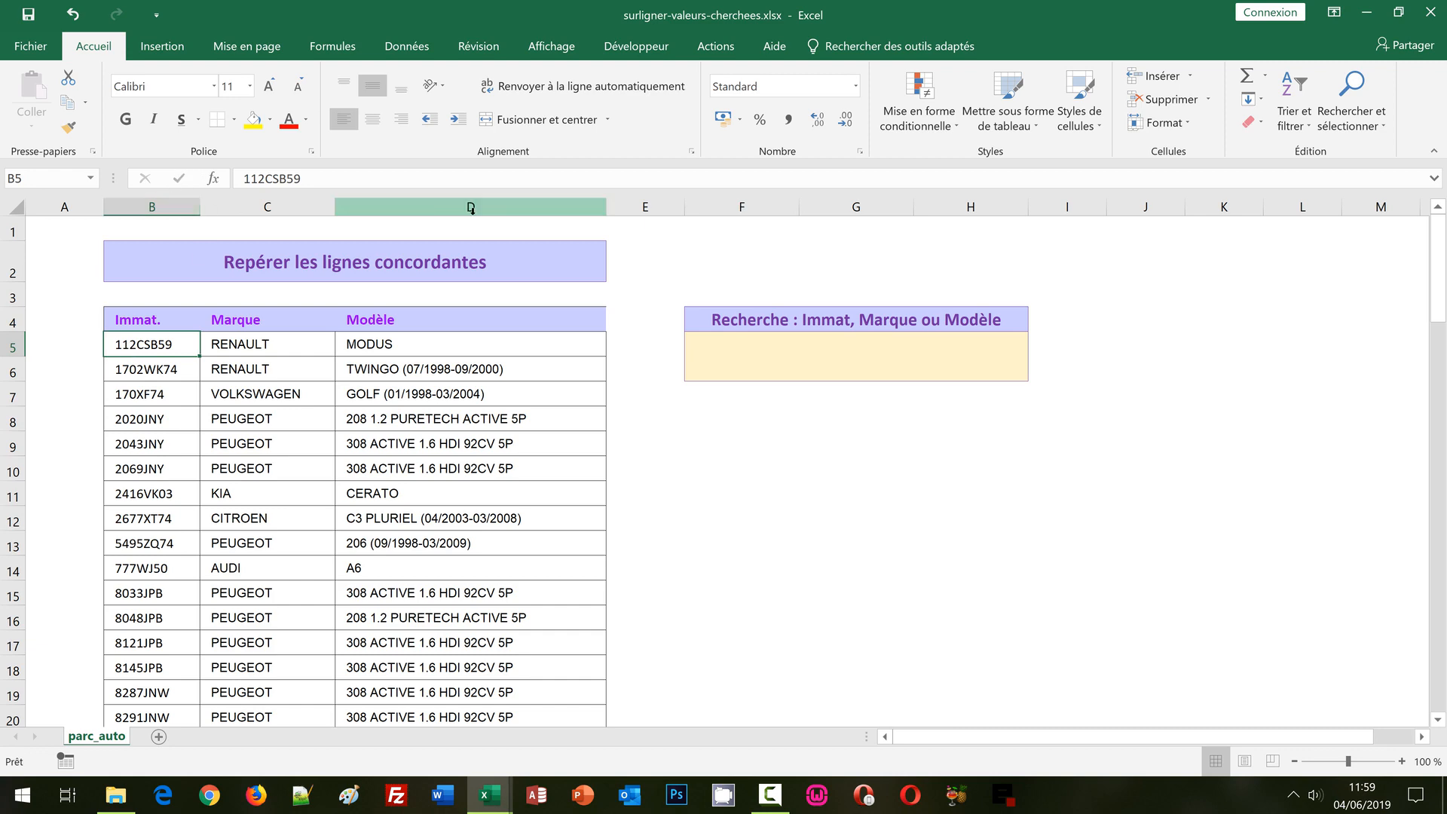
click(1440, 666)
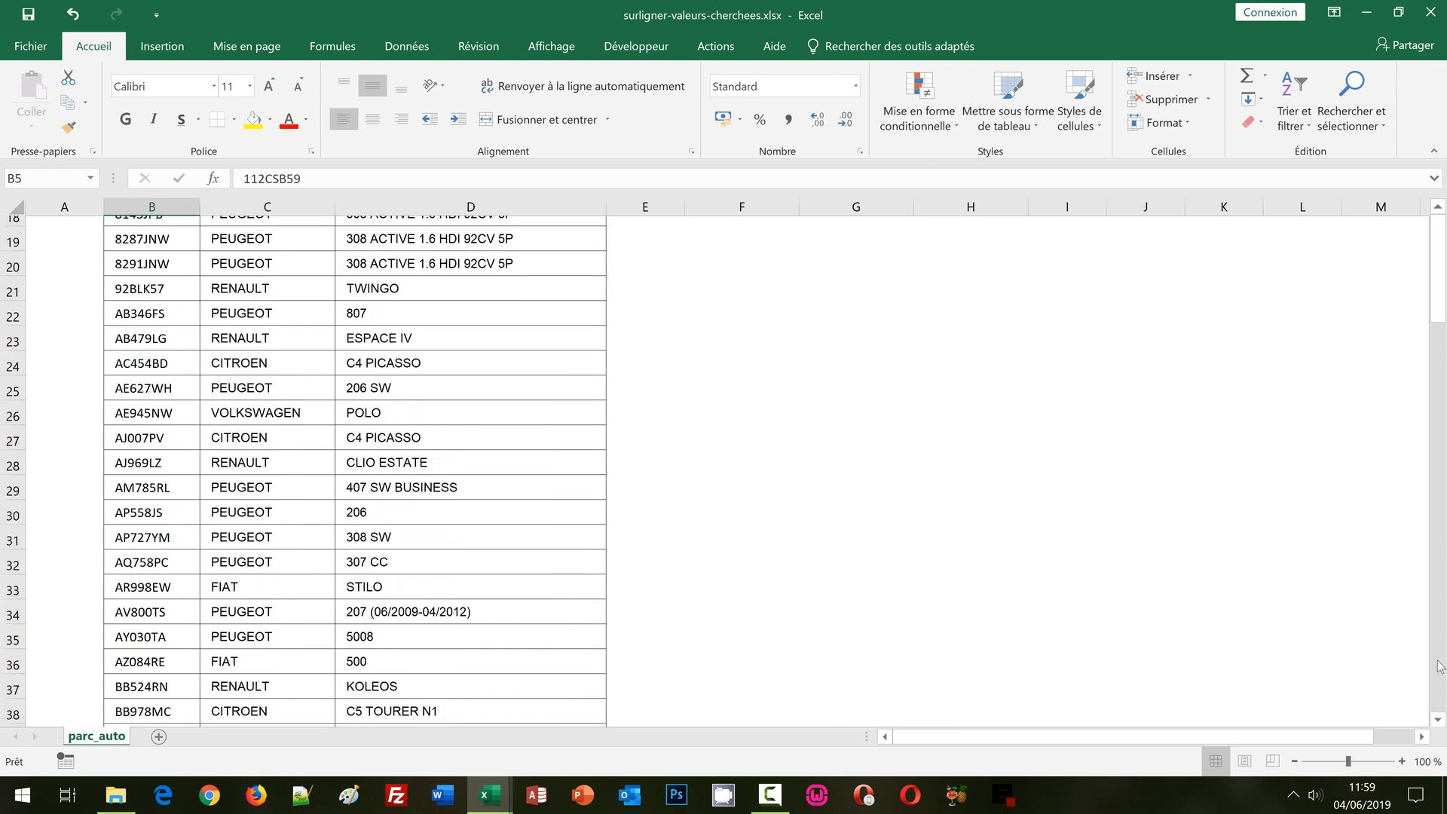
click(1439, 672)
click(1439, 678)
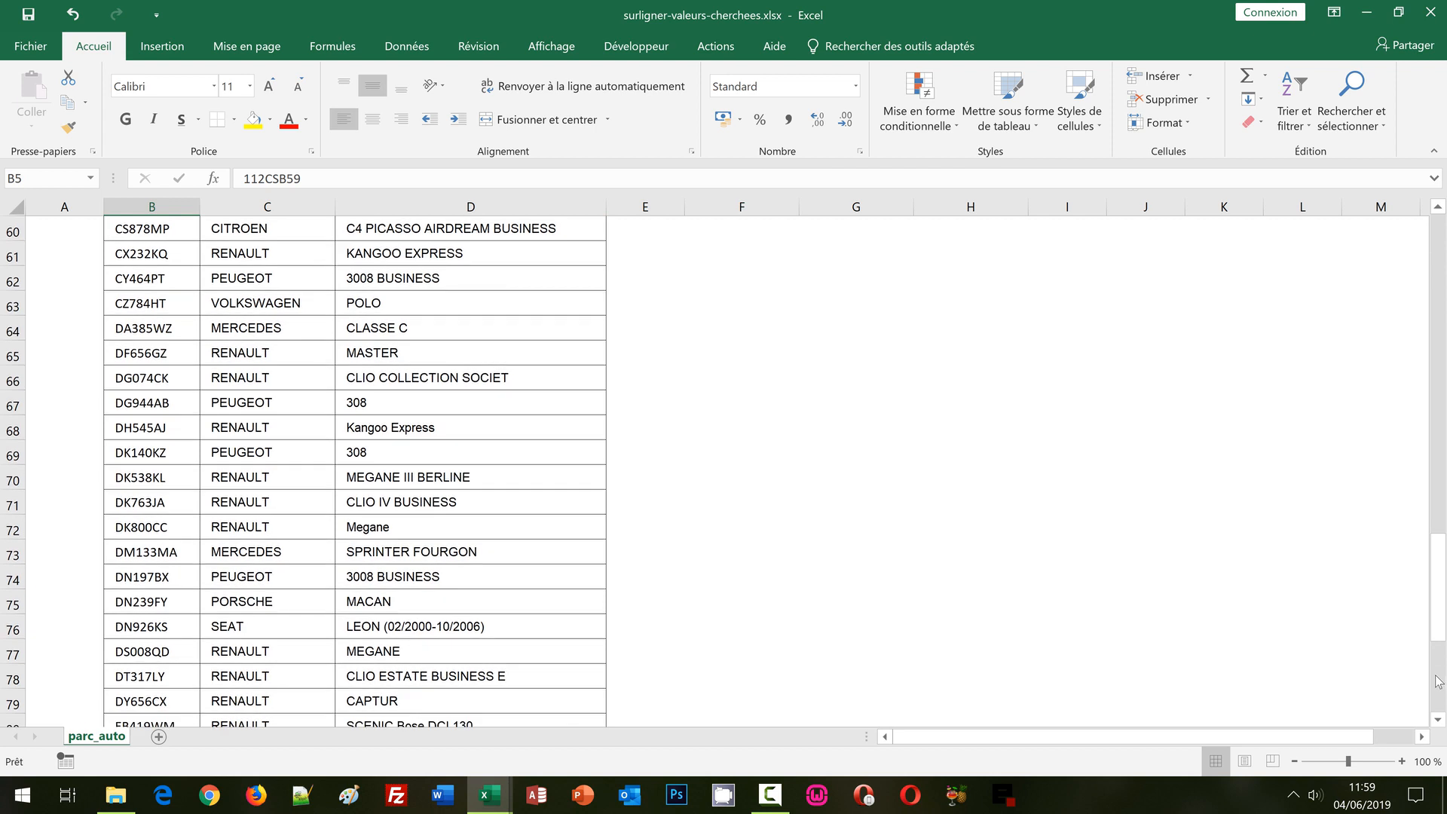
click(1439, 681)
click(501, 527)
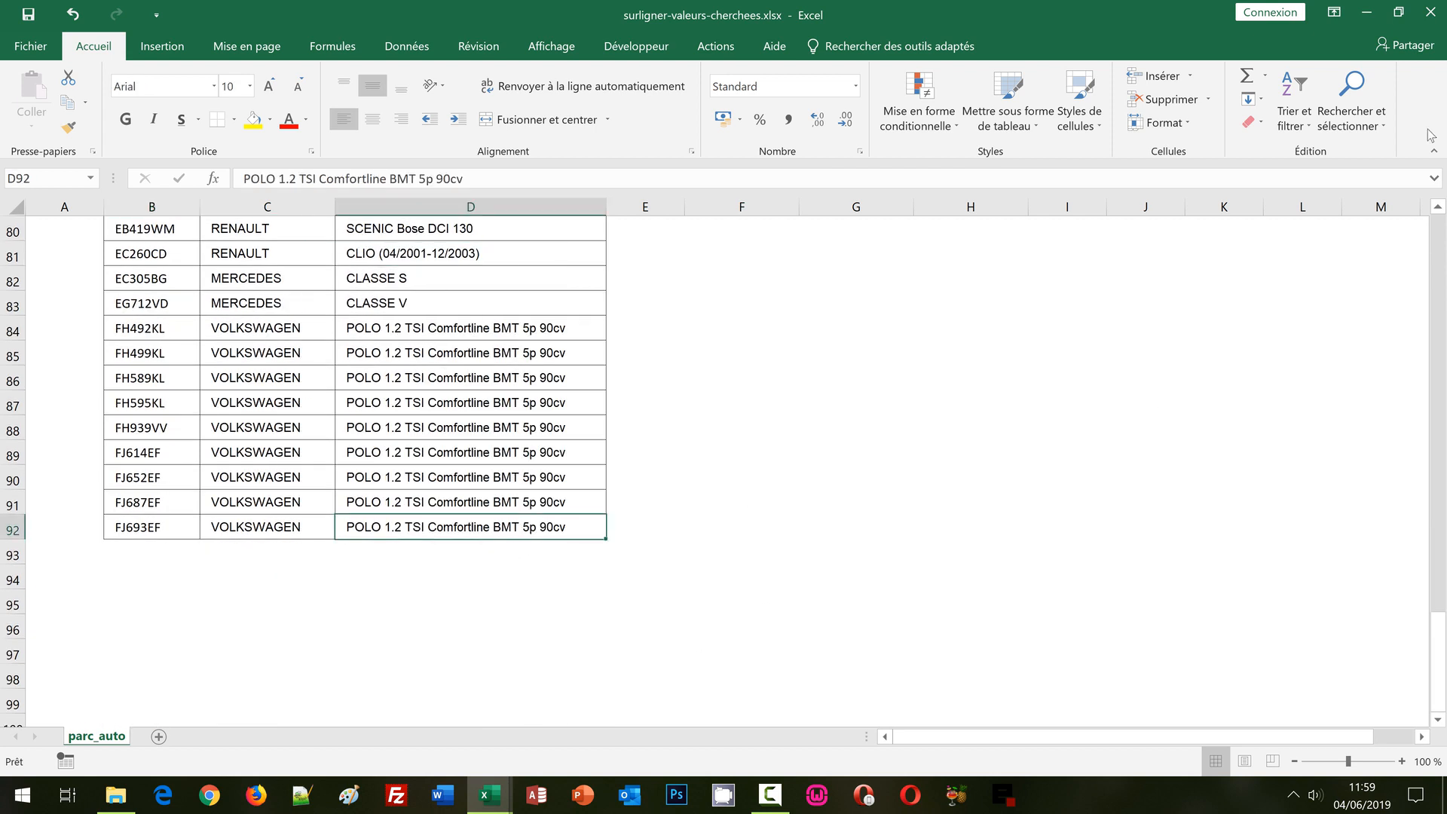
click(1439, 269)
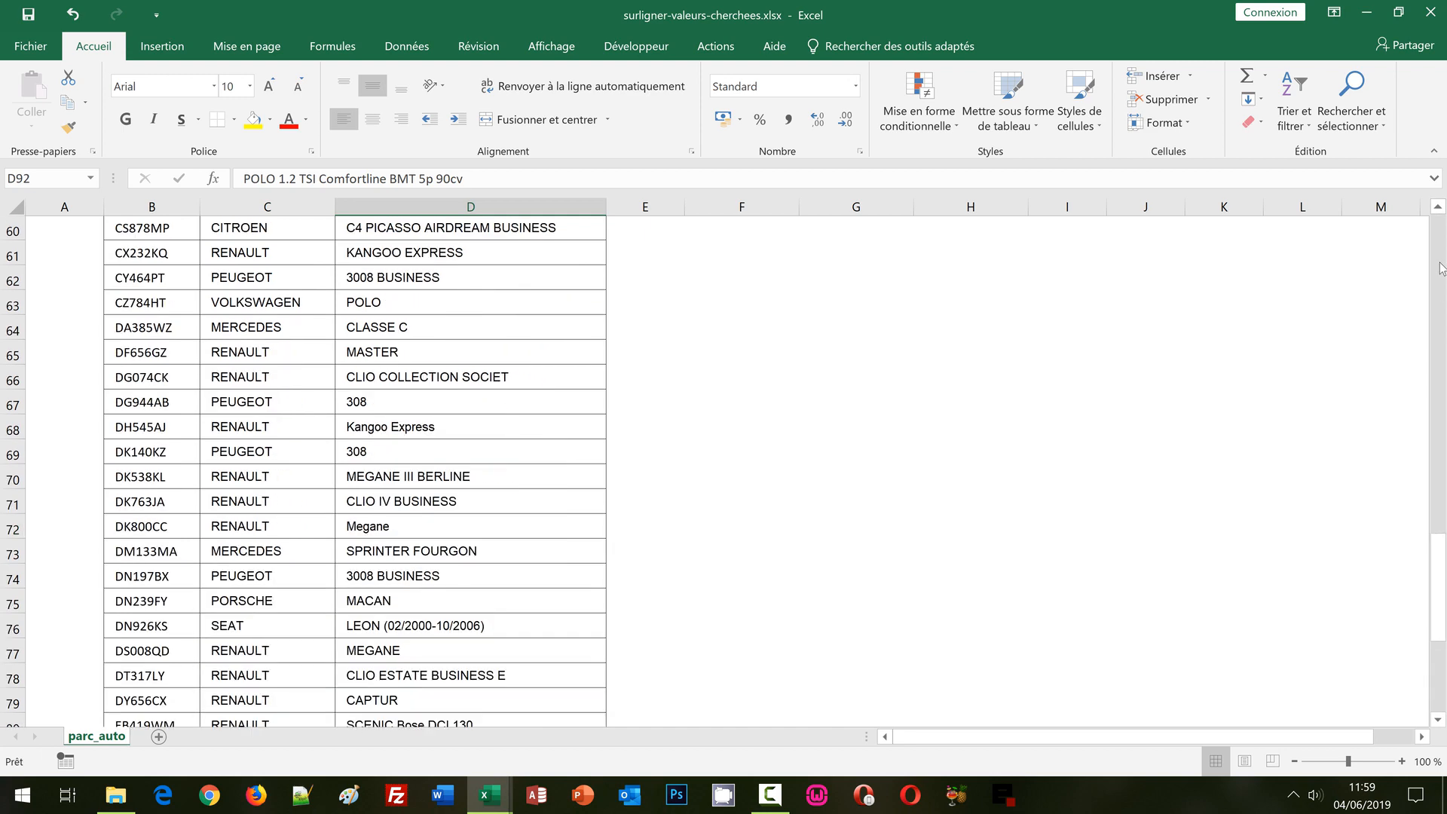
click(1439, 269)
click(1439, 269)
click(1439, 269)
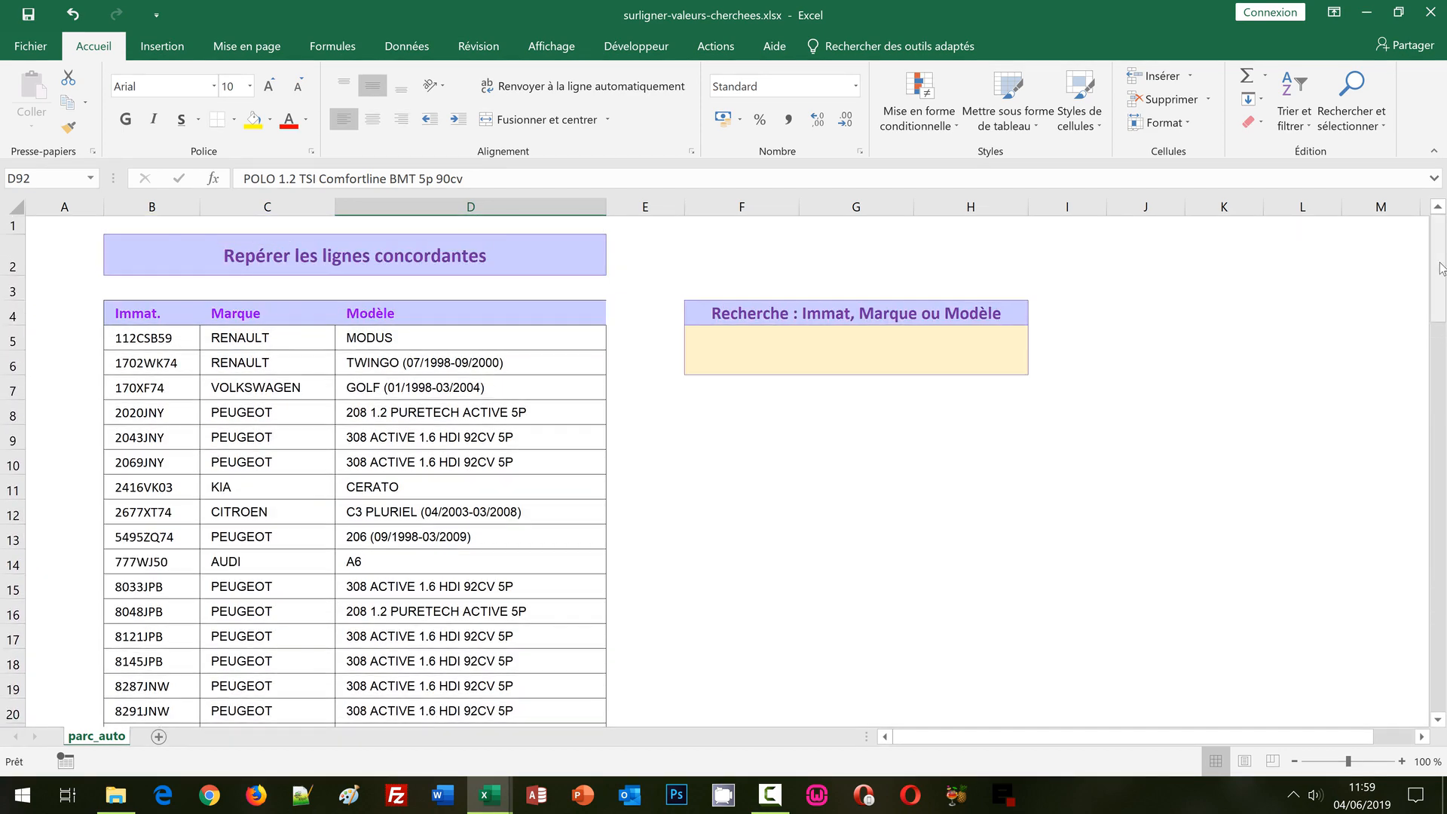
Examine the search cell F5, the Immat., Marque and Modèle headings, and the first data rows of the vehicle table
click(792, 369)
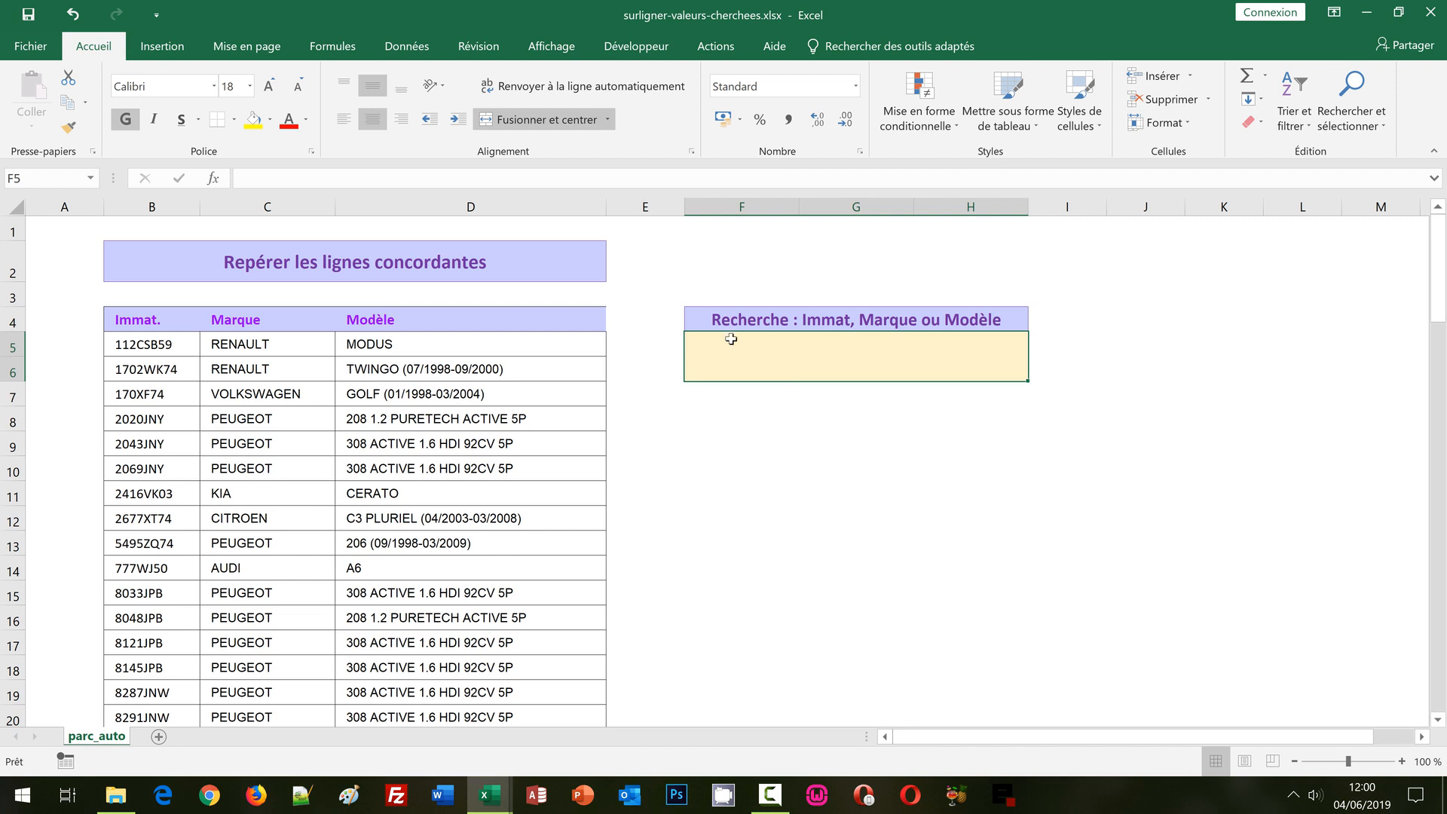
click(158, 319)
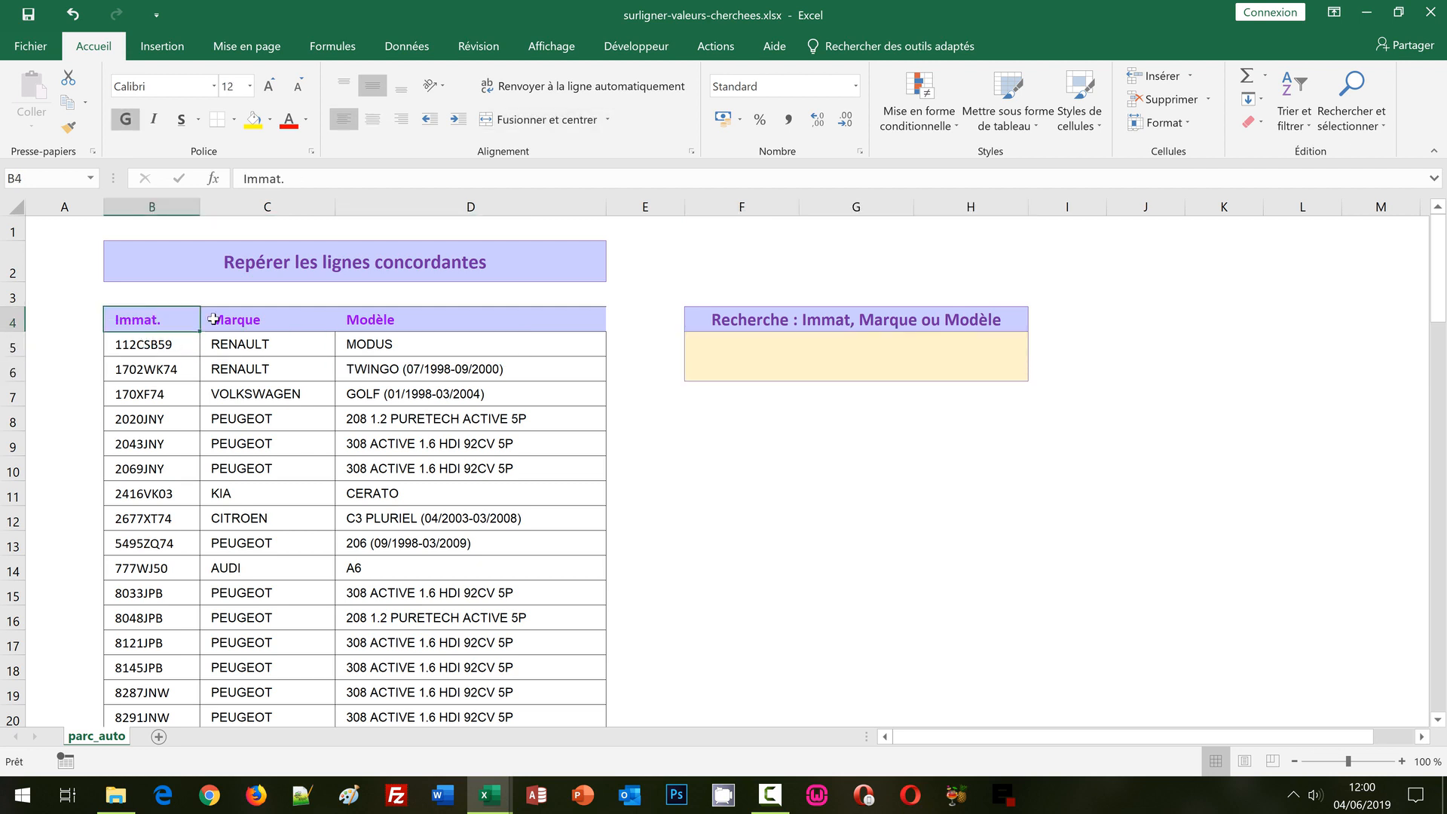
click(256, 320)
click(411, 320)
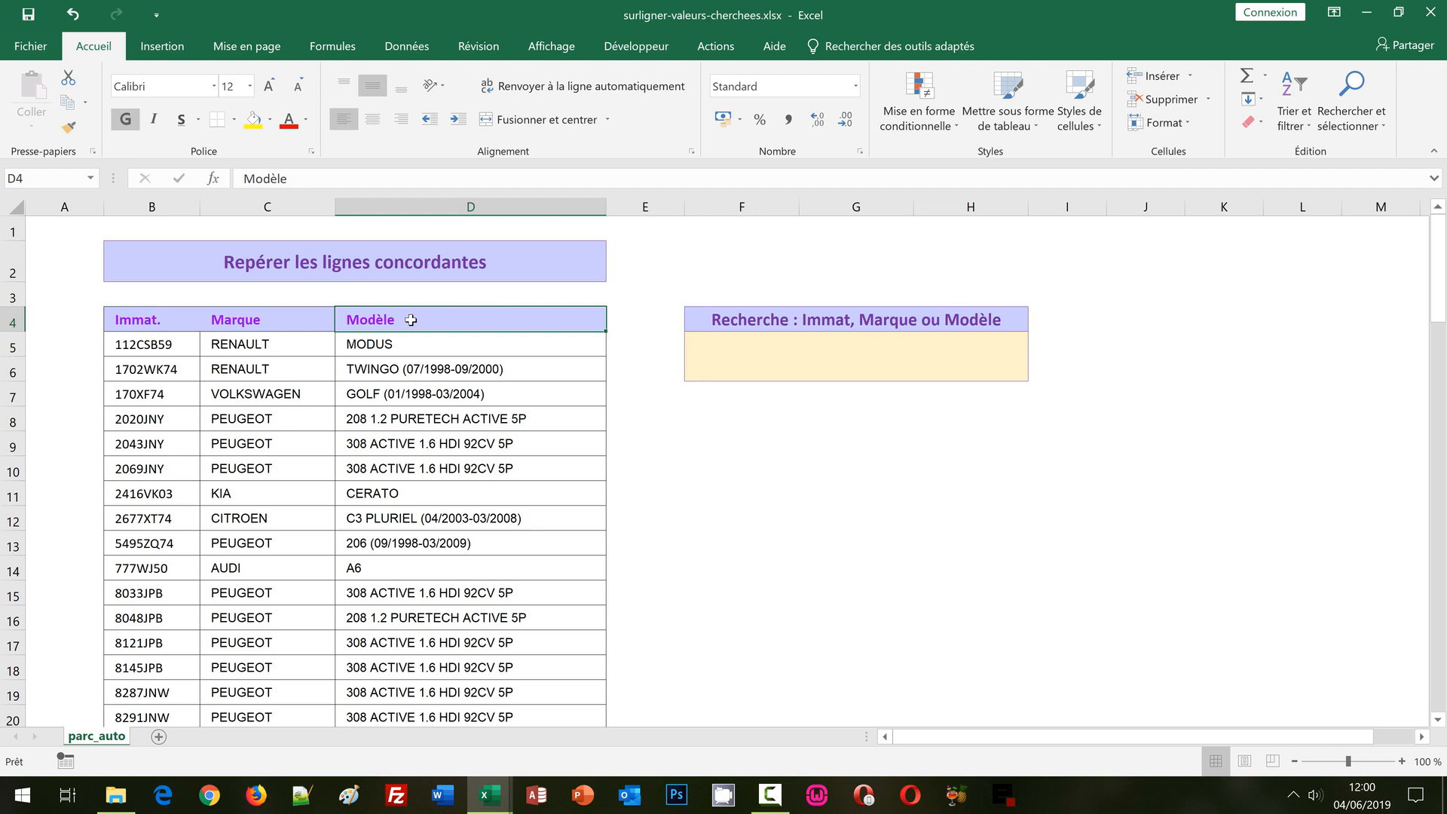
click(756, 351)
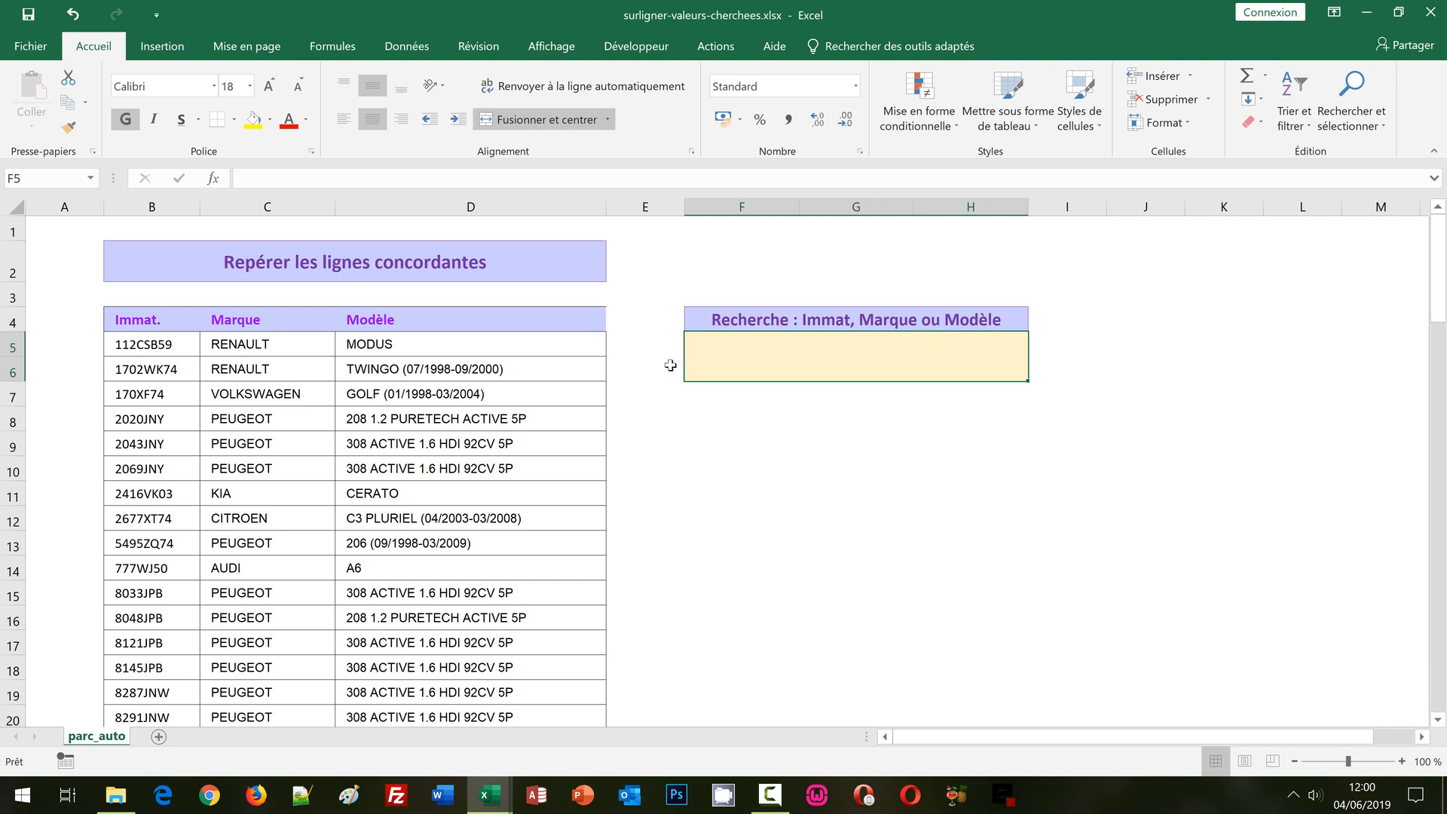
click(167, 472)
drag(166, 472, 452, 472)
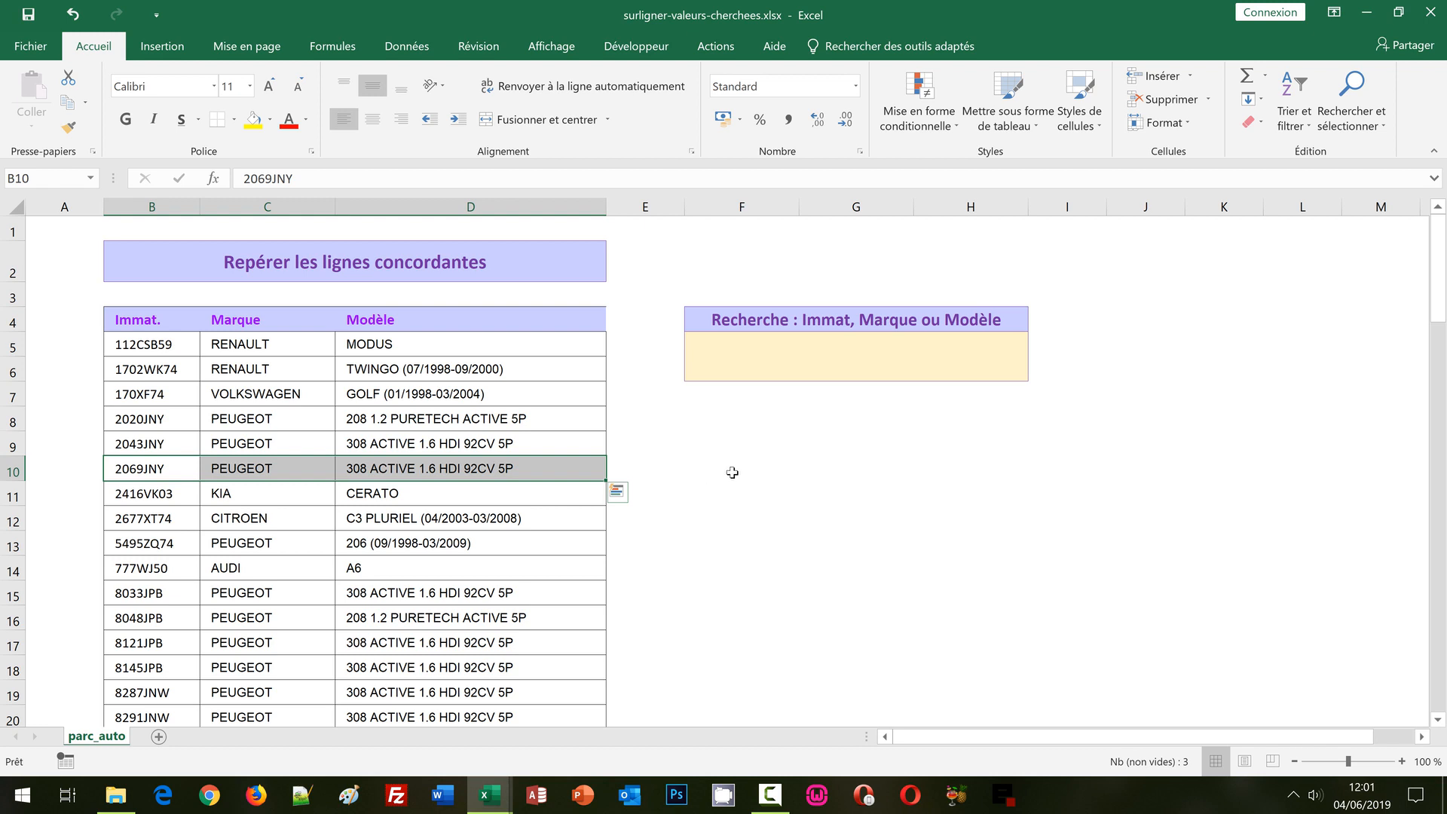
click(738, 372)
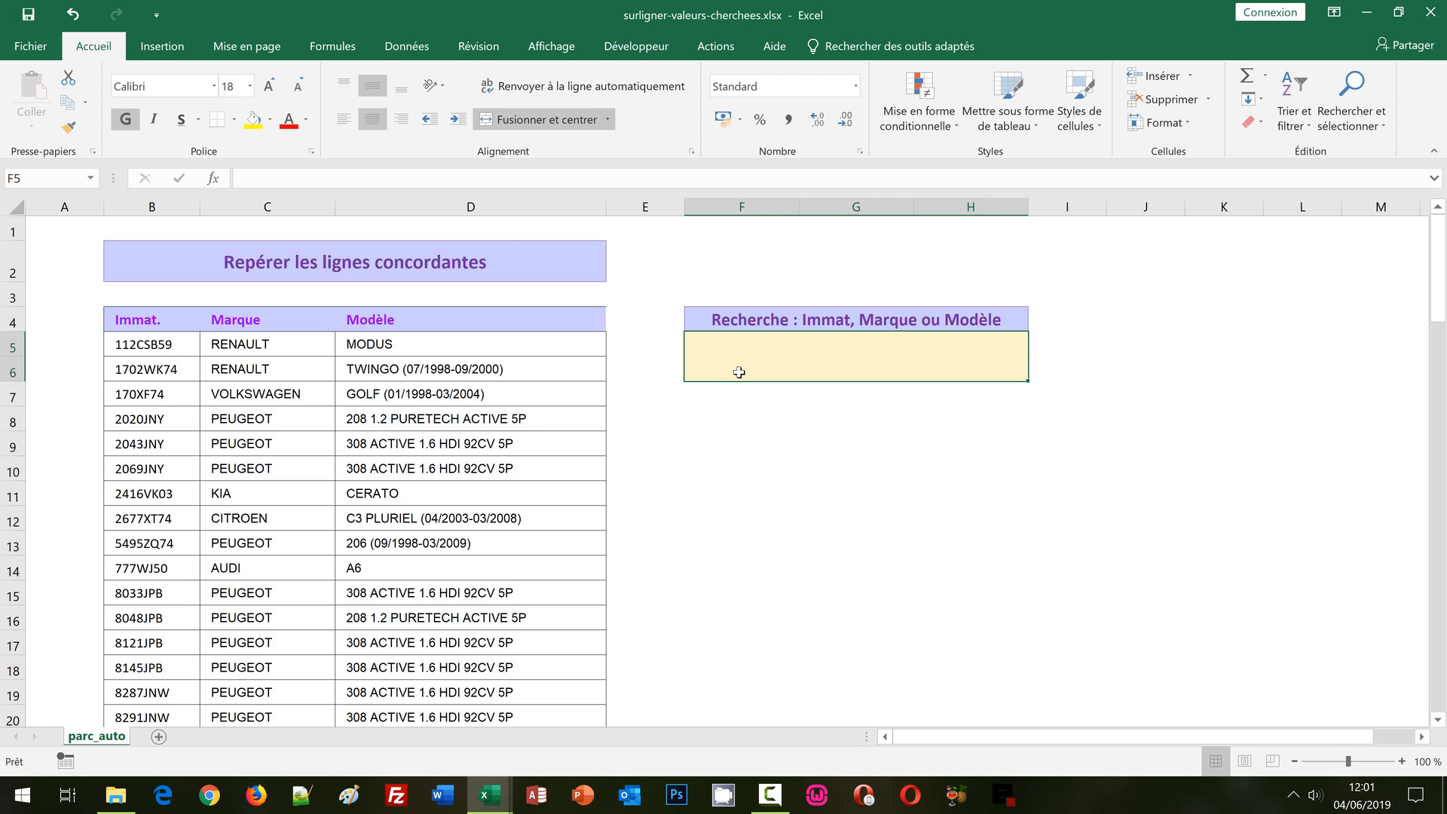
click(136, 340)
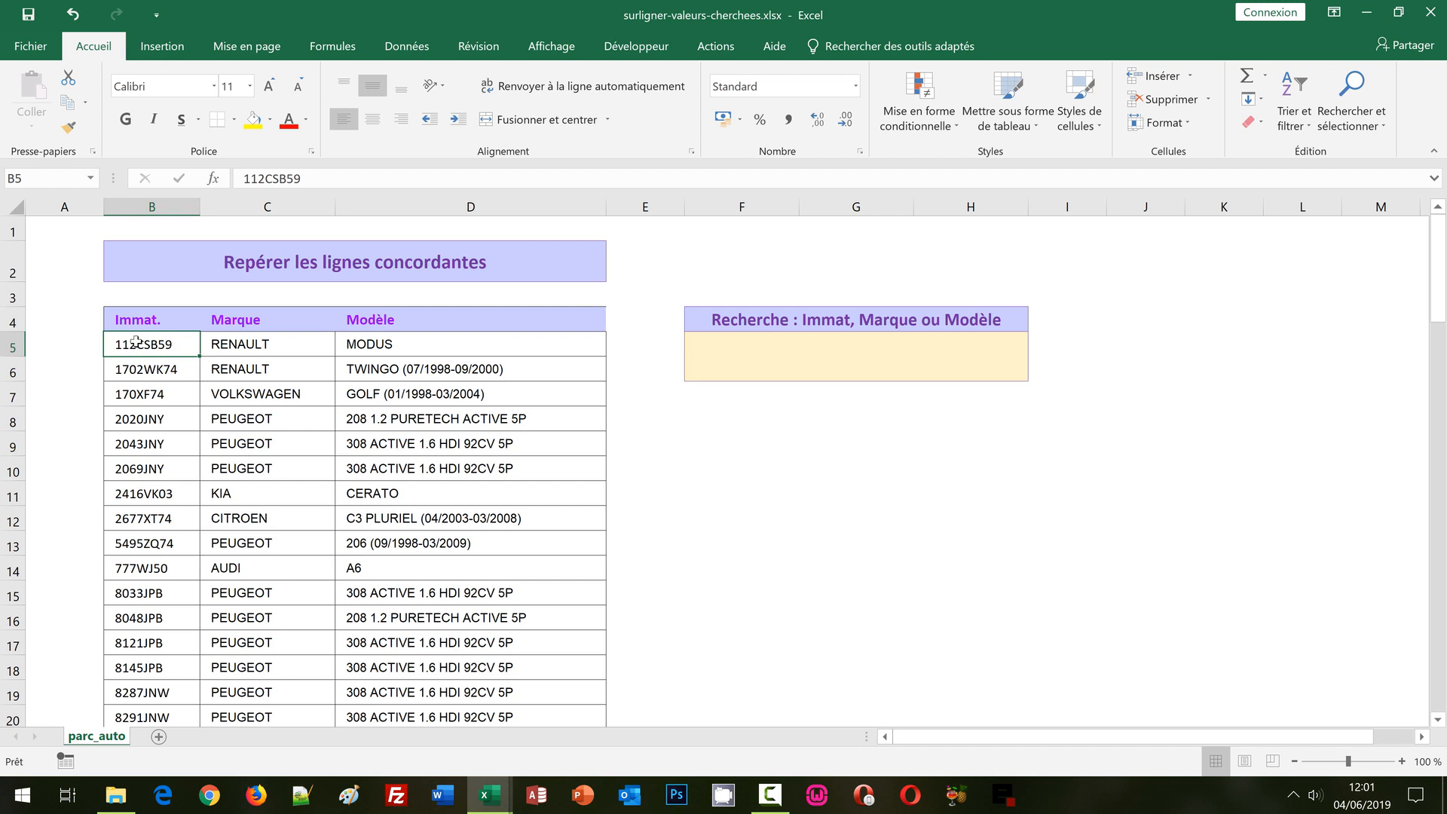
click(131, 372)
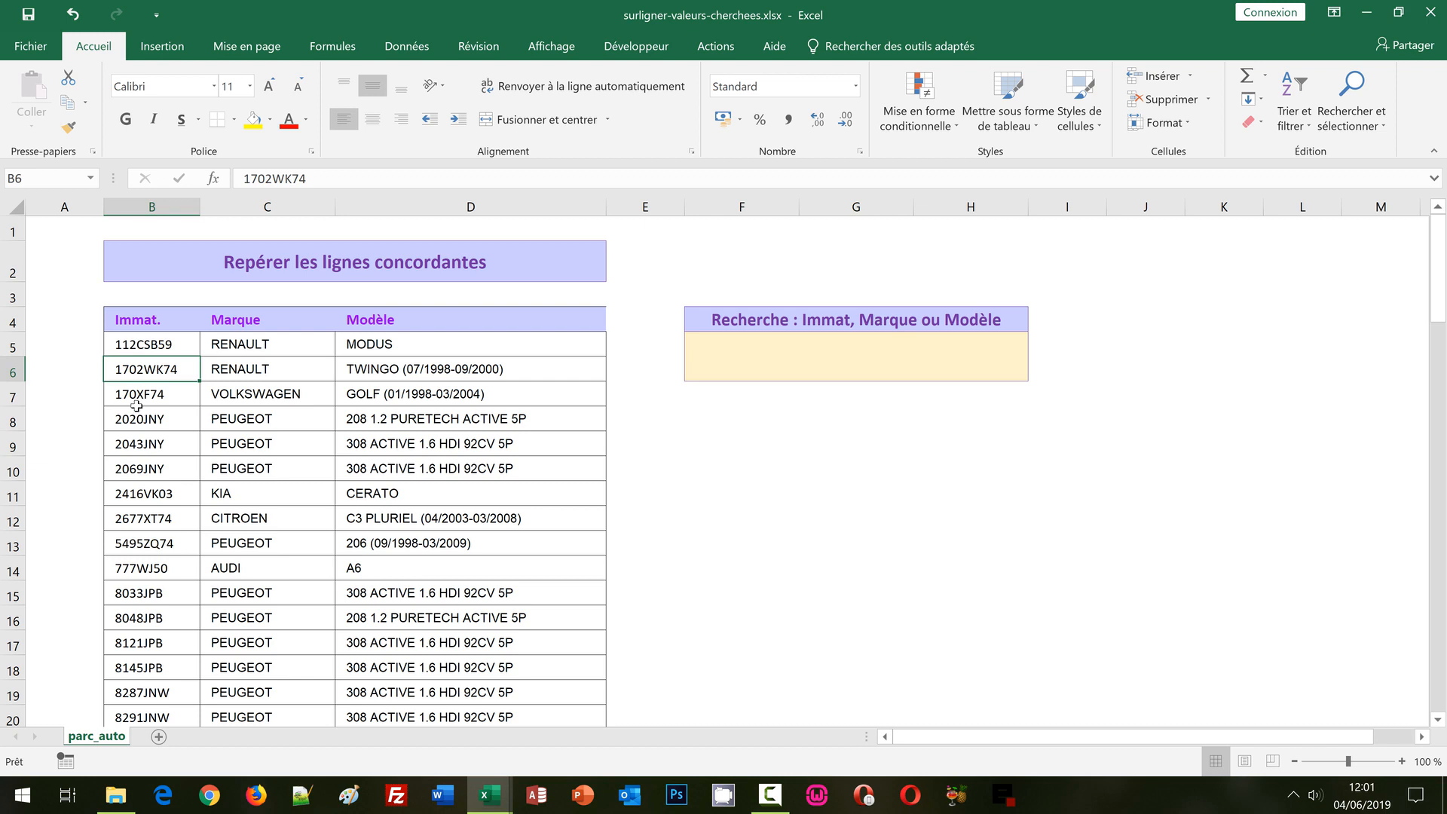
click(136, 405)
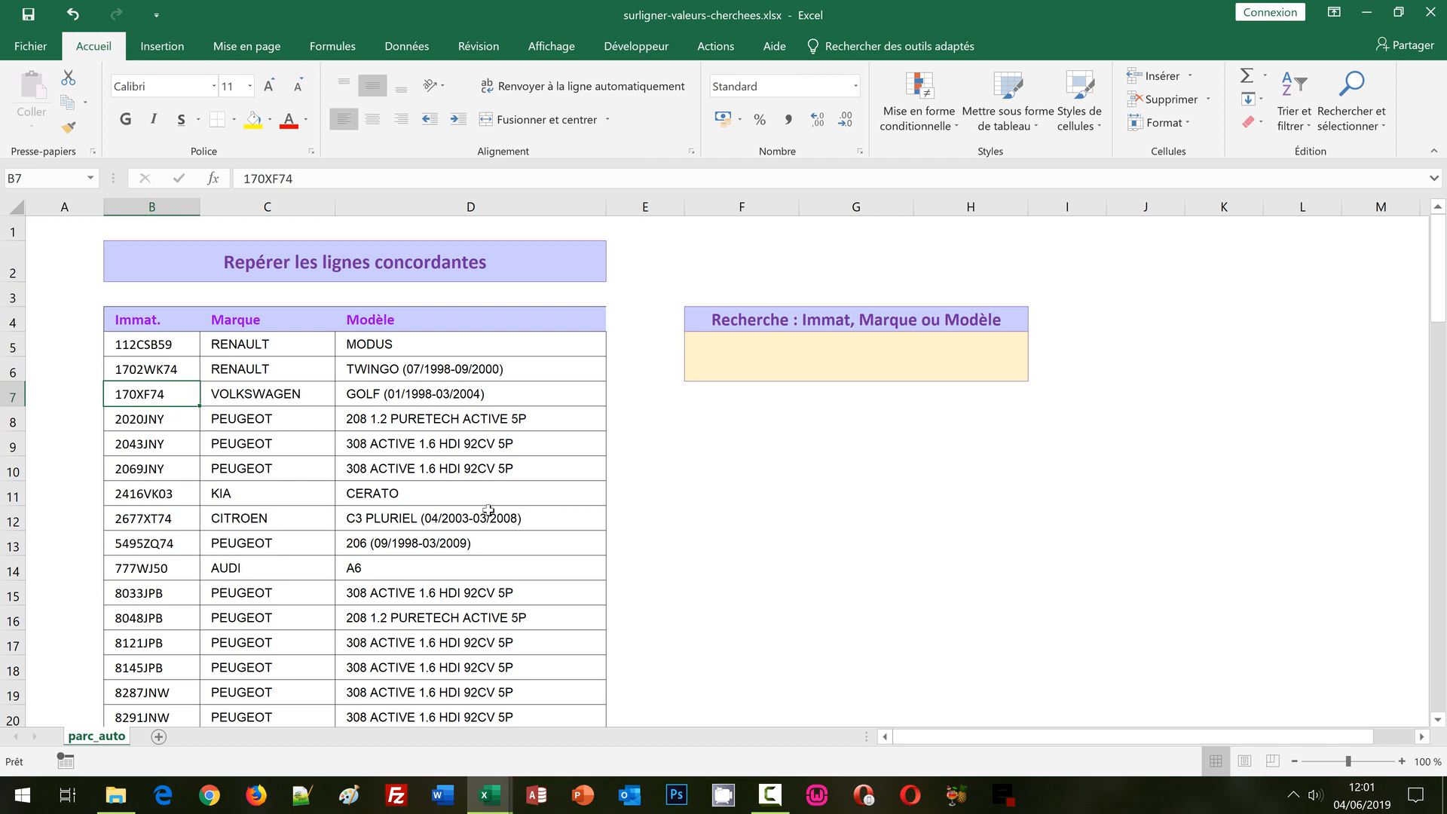
click(729, 357)
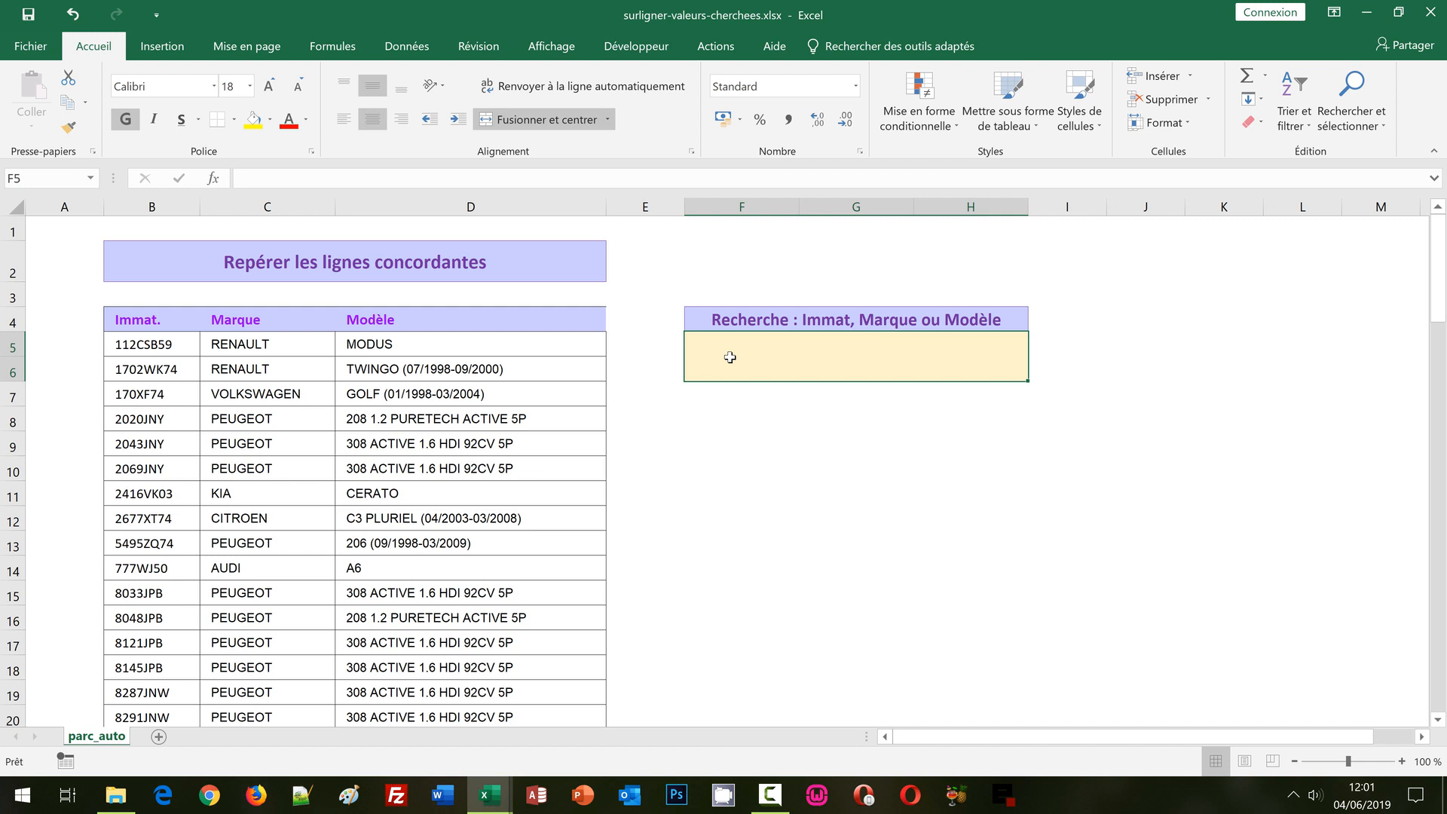
Select all the vehicle table's data rows, without the headings, as the range B5:D92
click(154, 344)
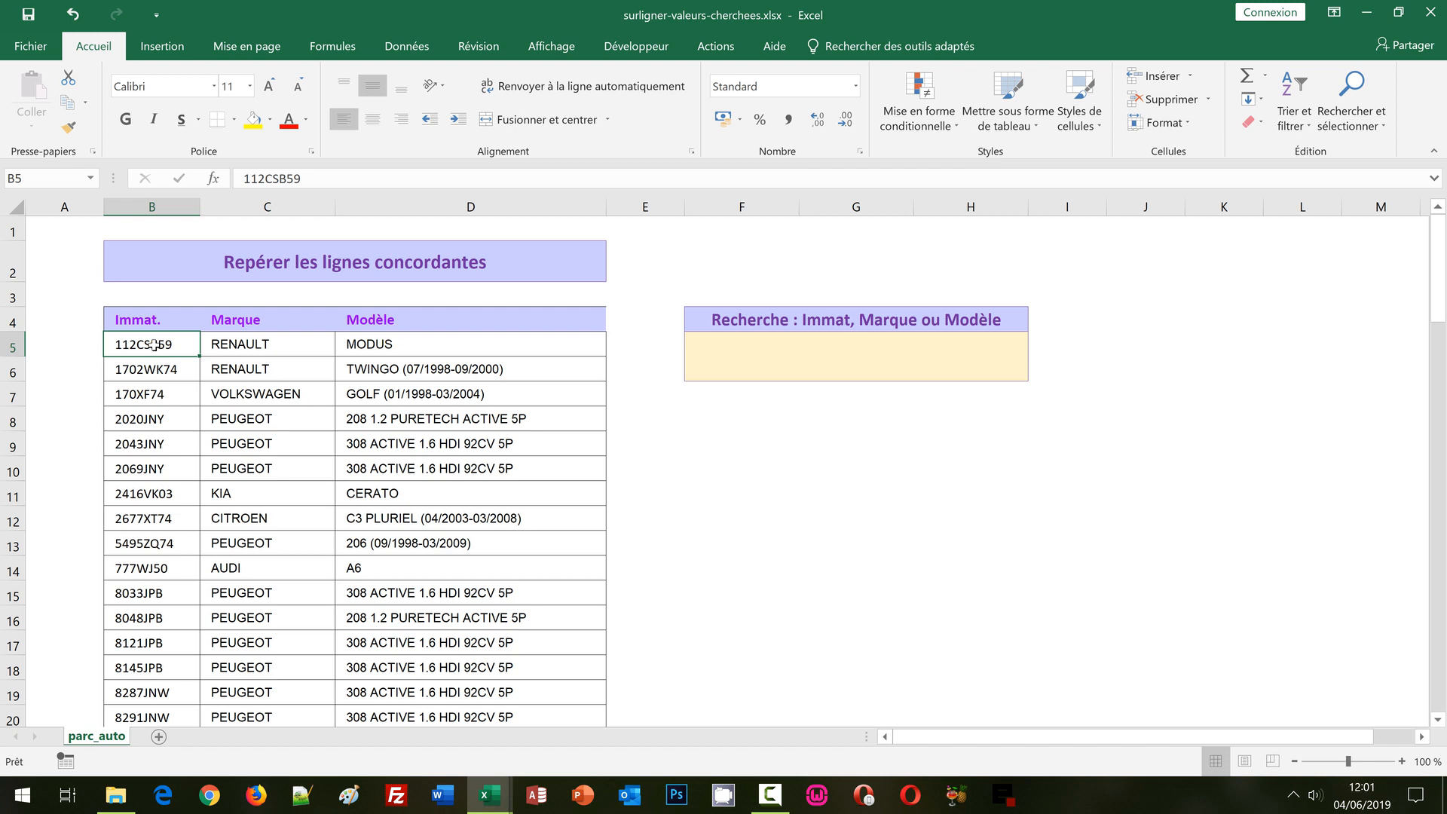
click(1439, 678)
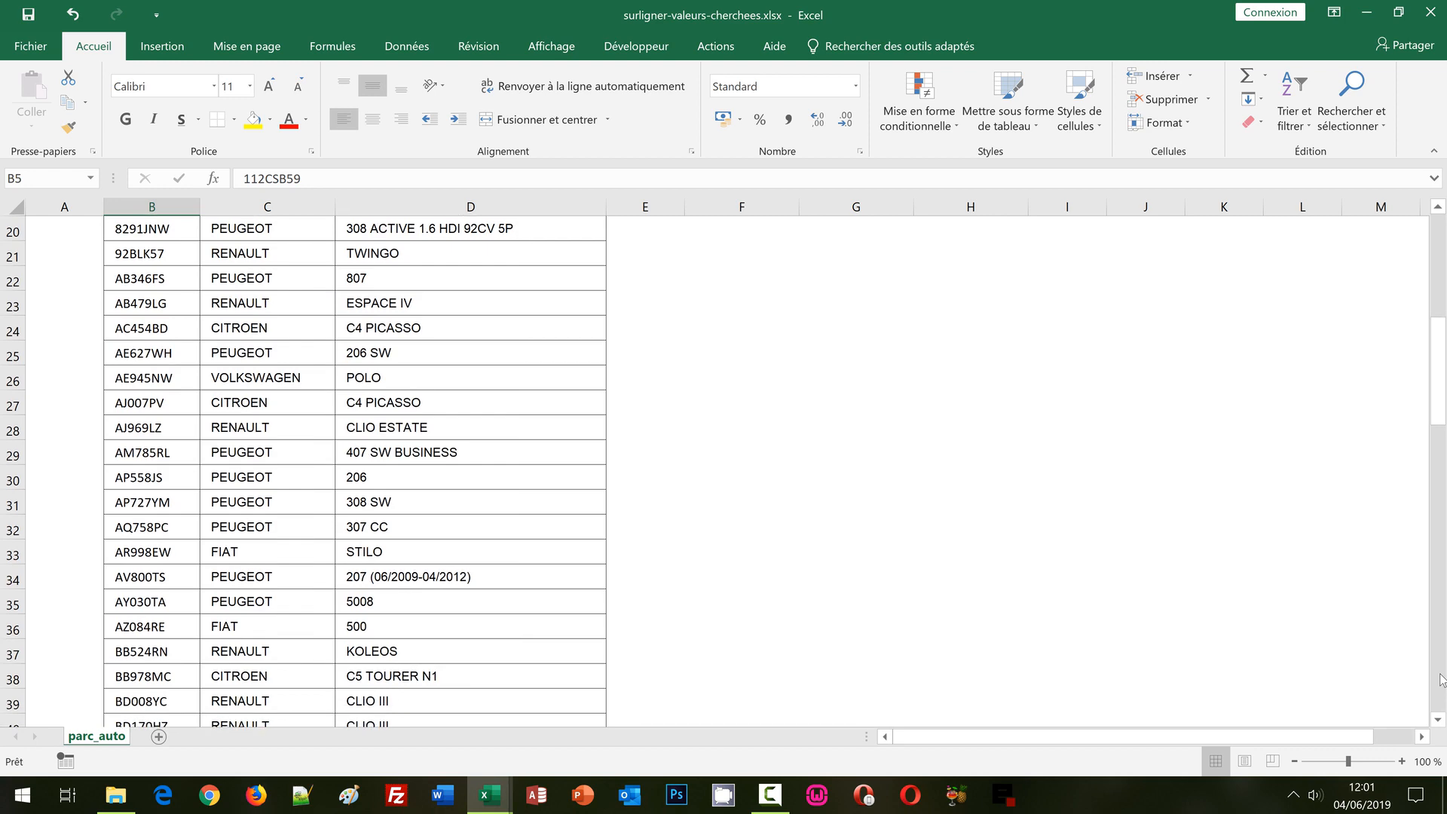
click(1439, 678)
click(1439, 678)
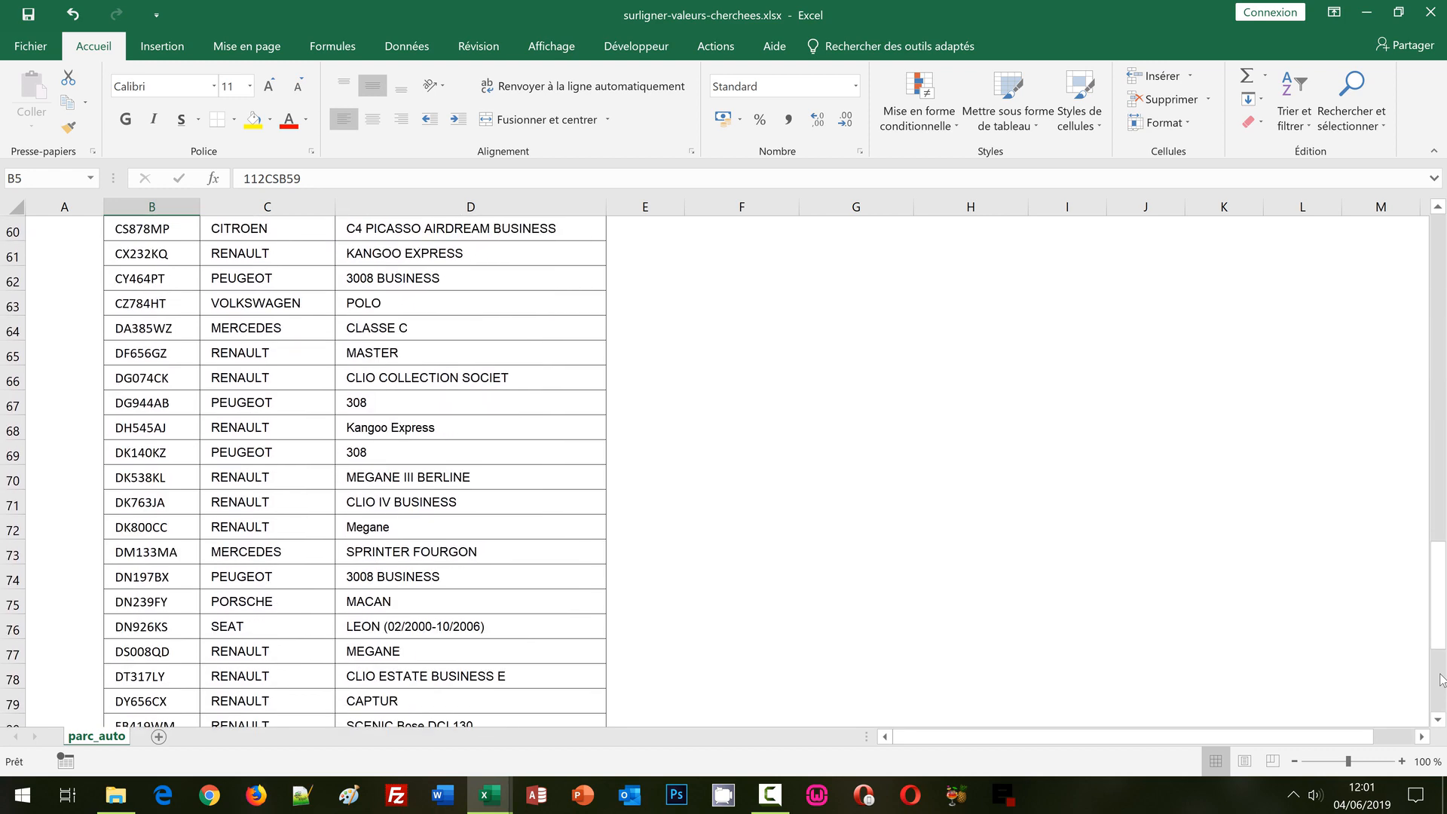
click(1439, 678)
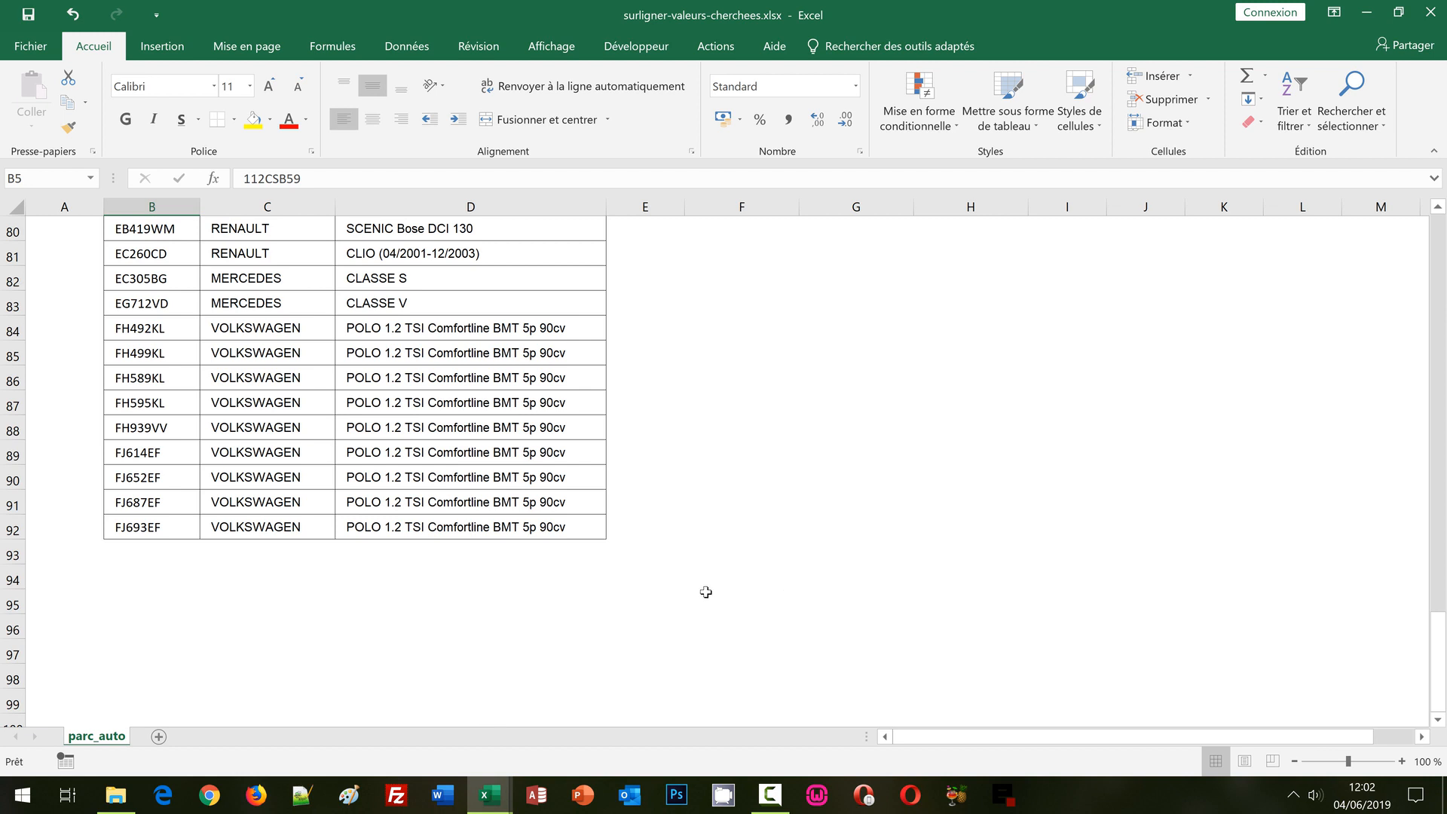
shift+click(538, 531)
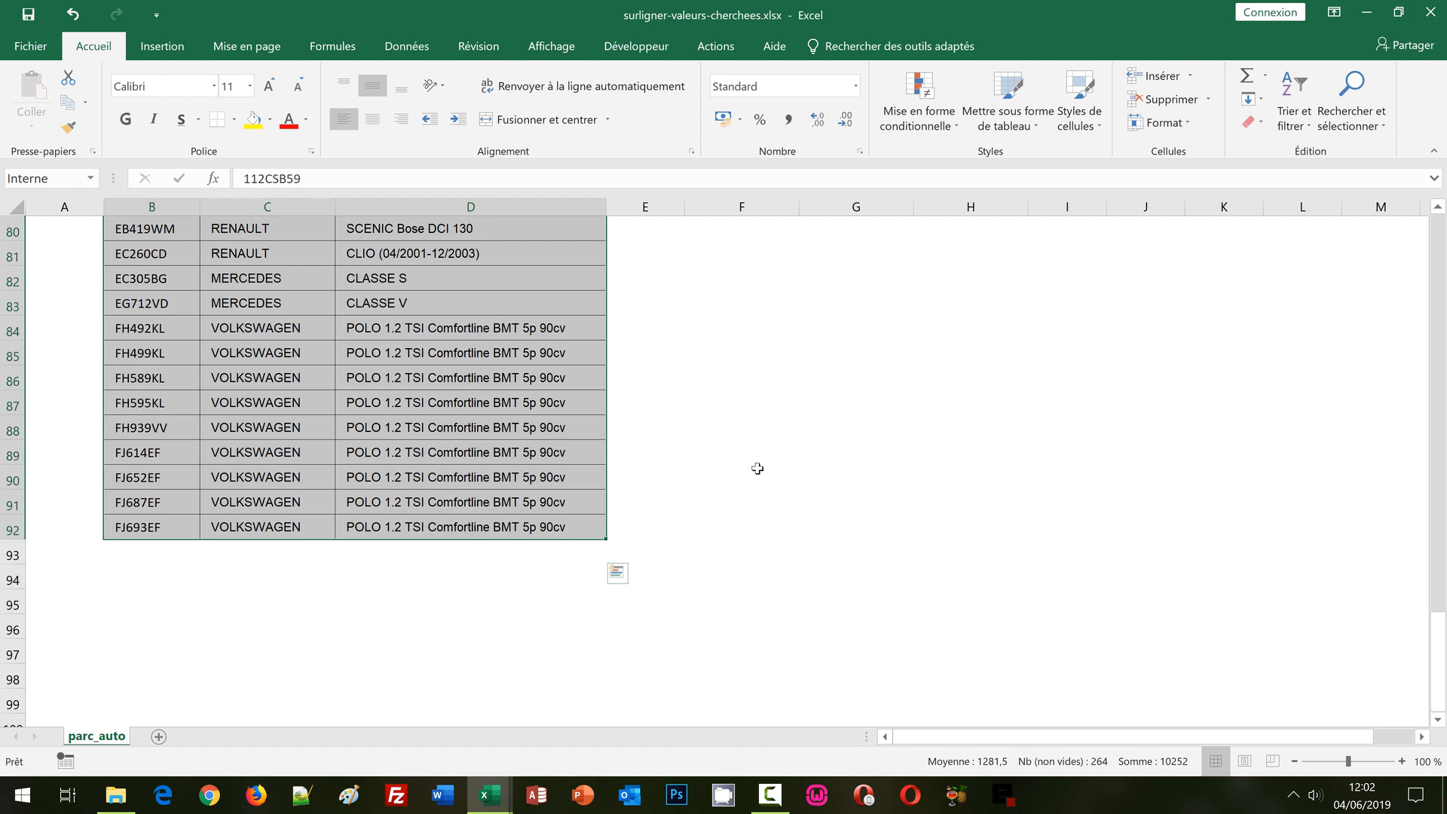
click(1439, 251)
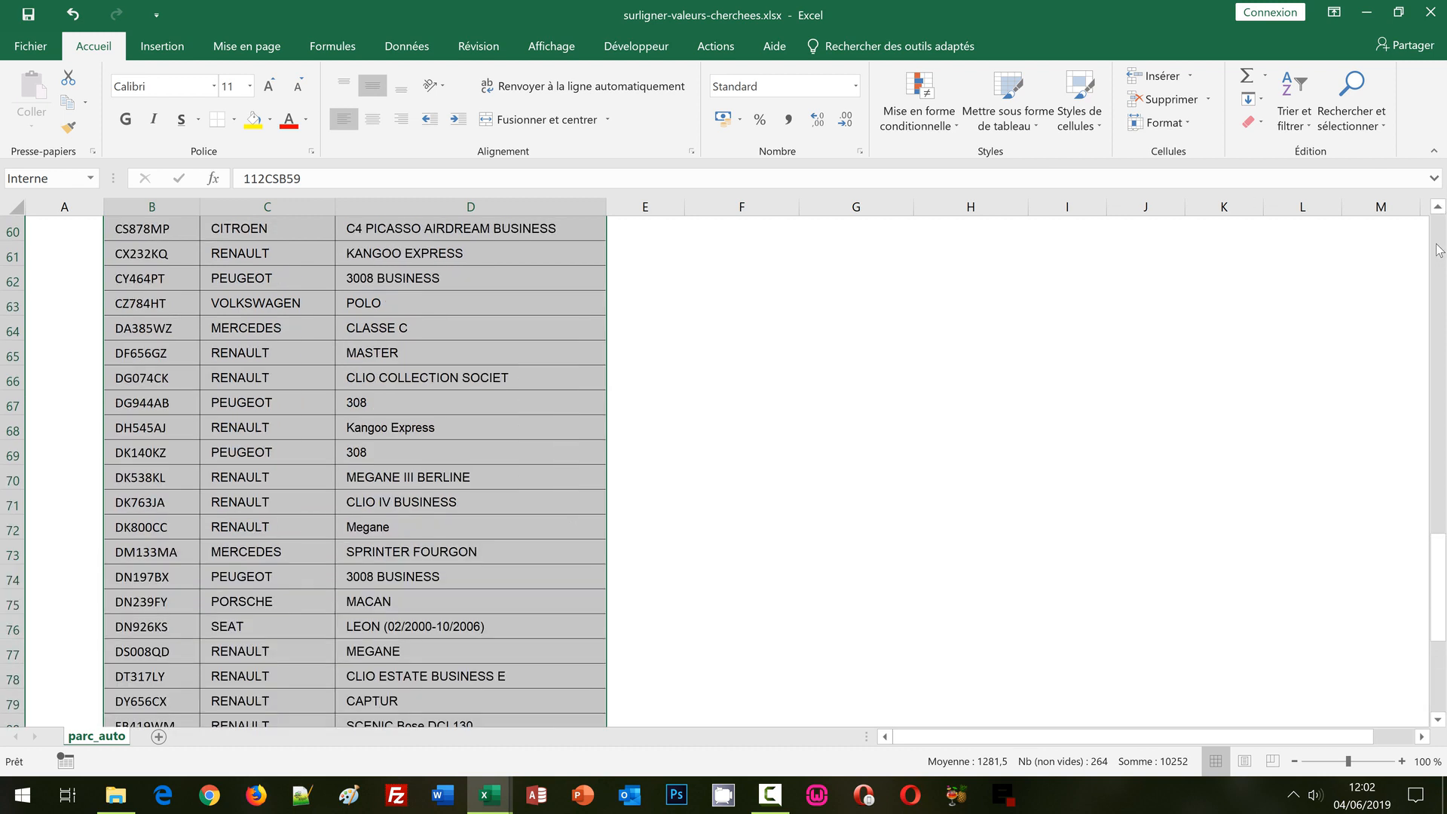
click(1439, 250)
click(1439, 251)
click(1439, 250)
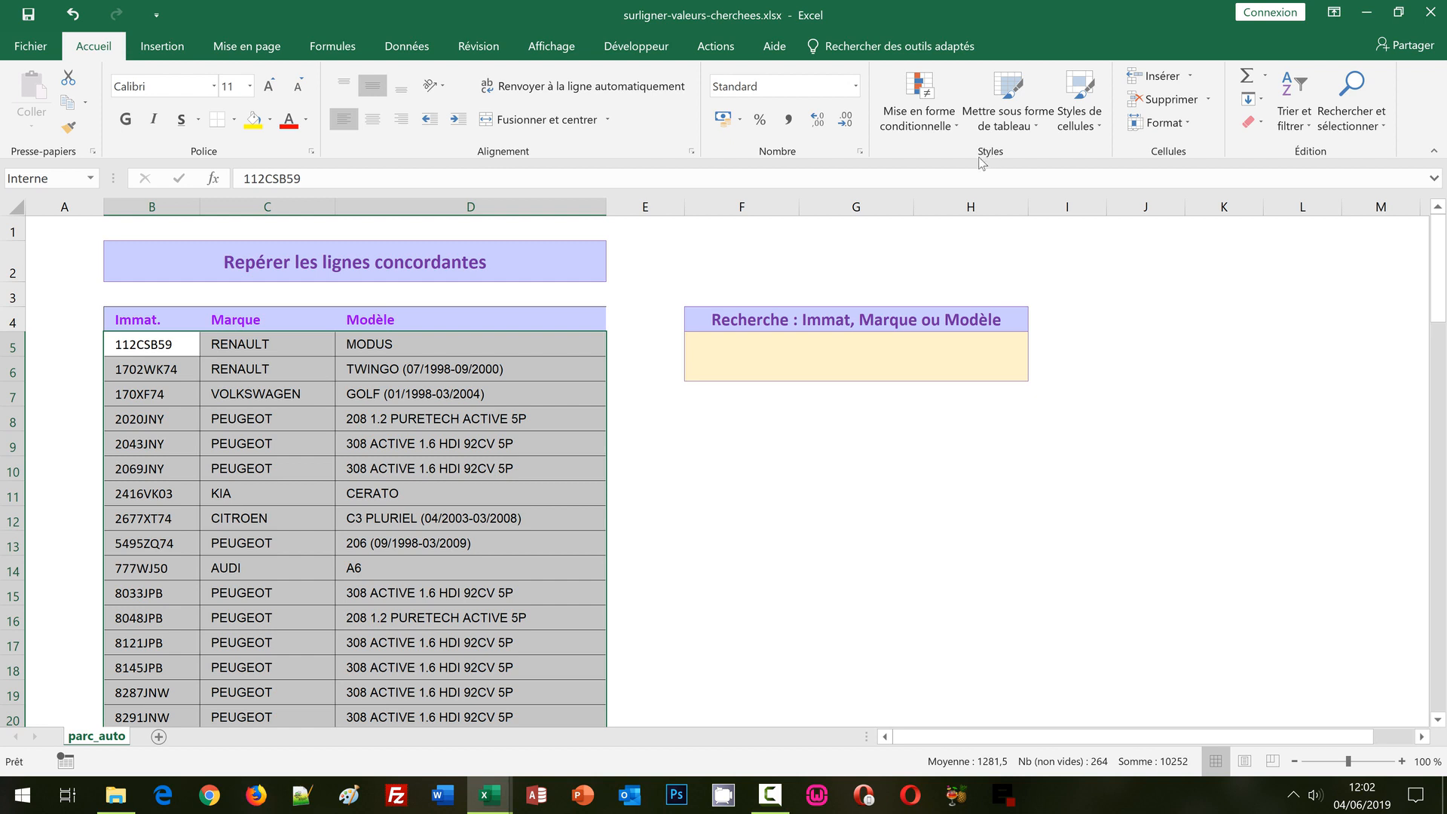
Start a new conditional formatting rule for the selected rows that uses a formula to determine which cells to format
click(911, 127)
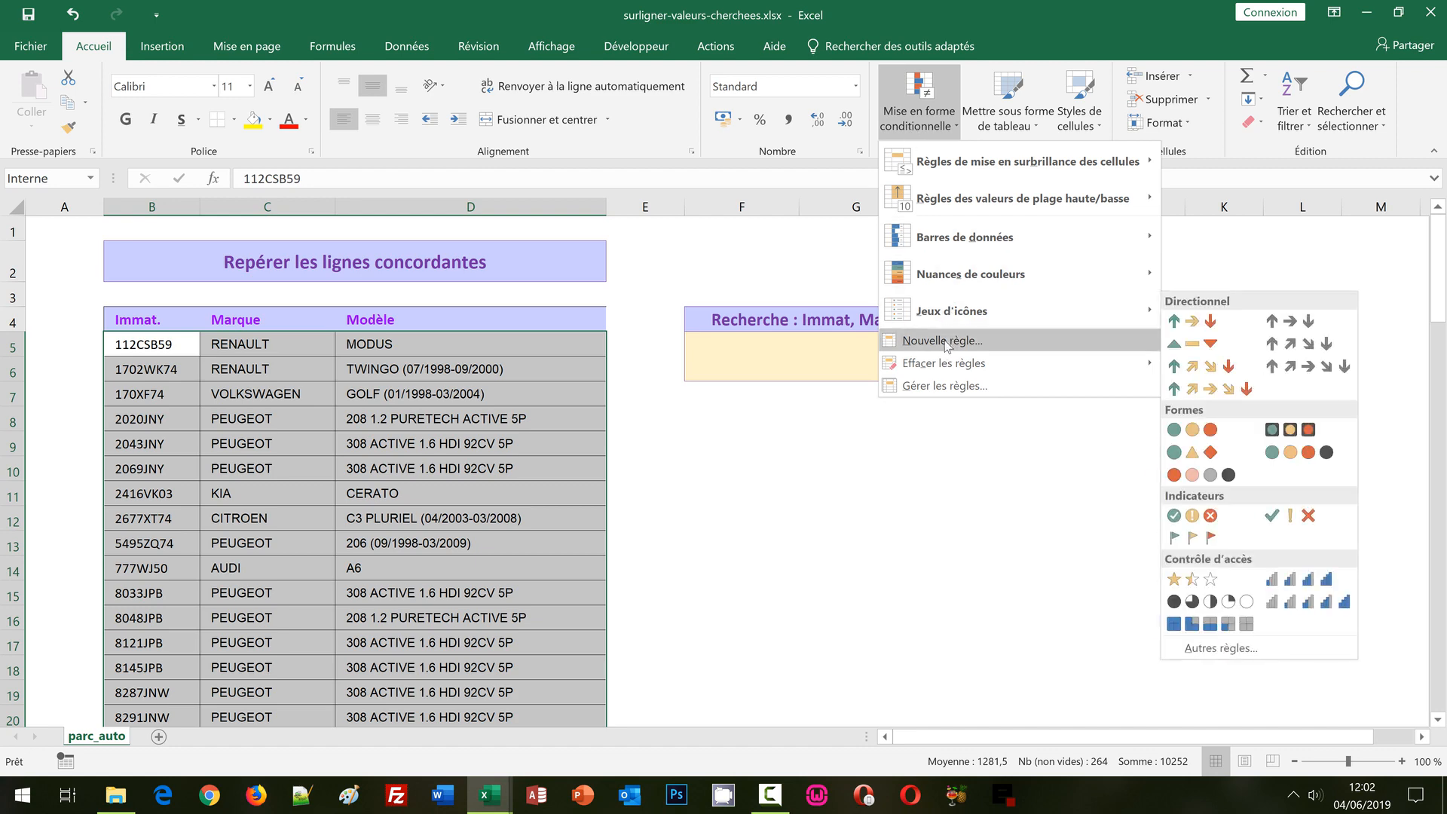
click(867, 441)
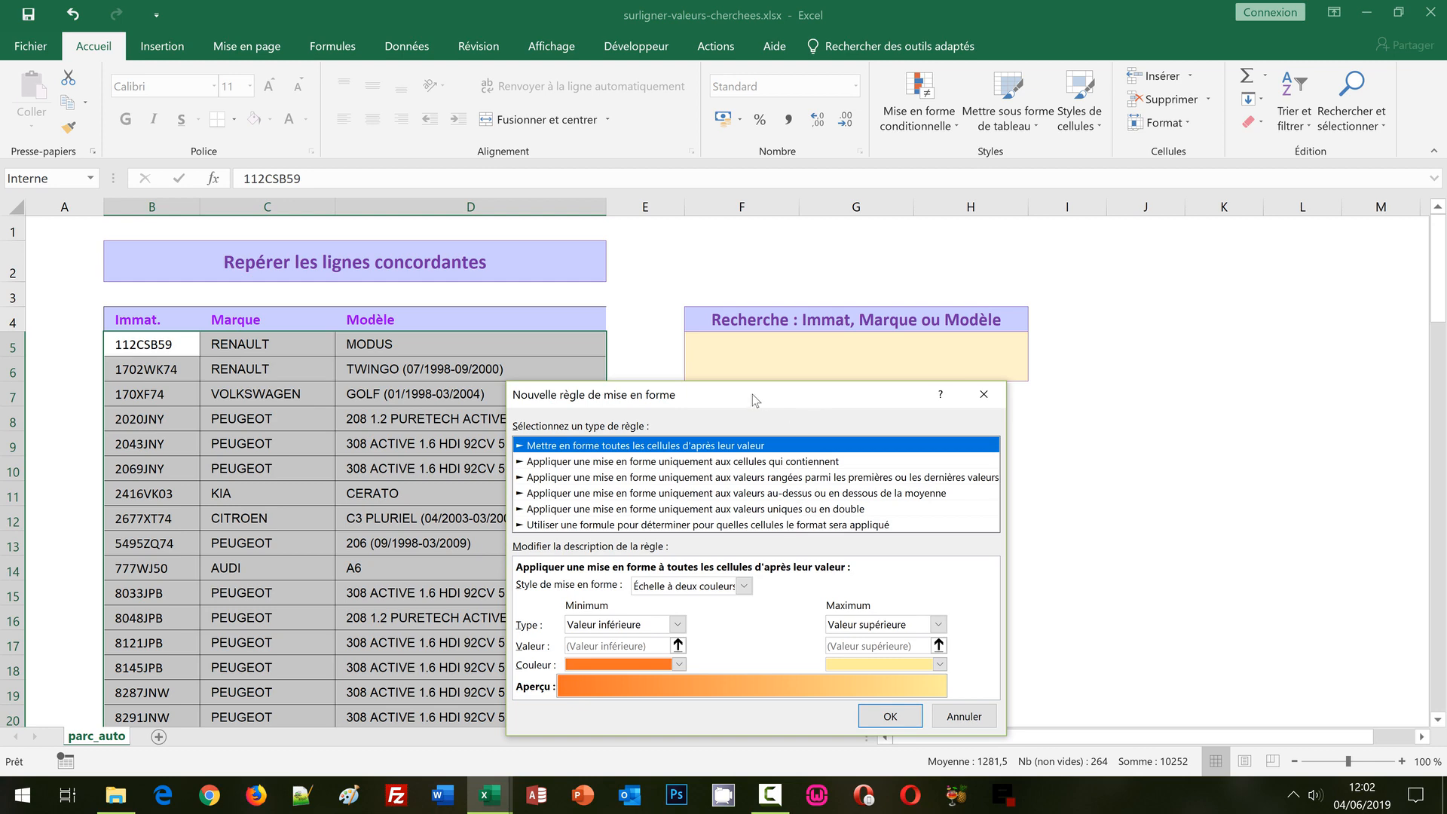
drag(752, 395, 663, 160)
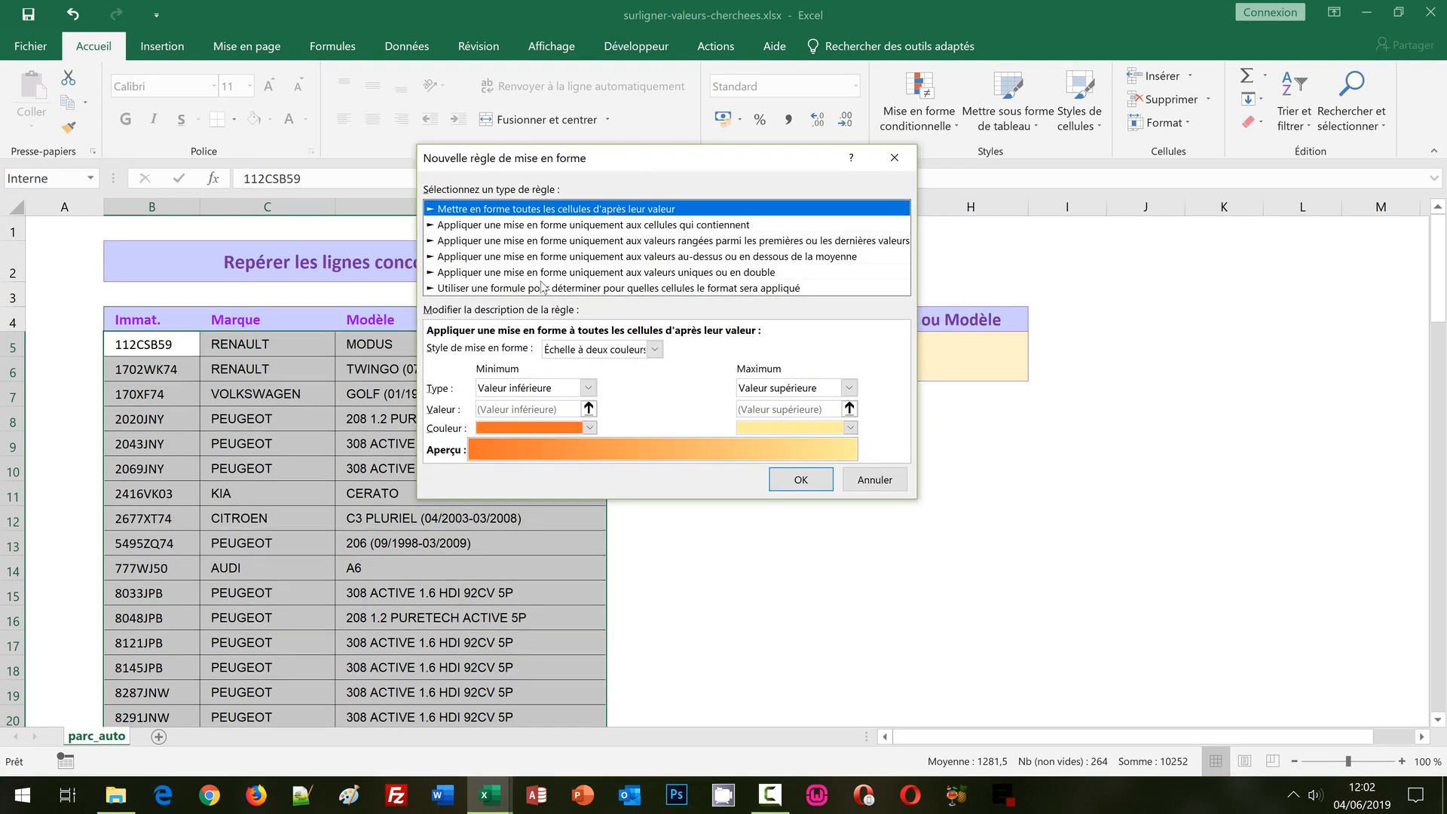
click(494, 288)
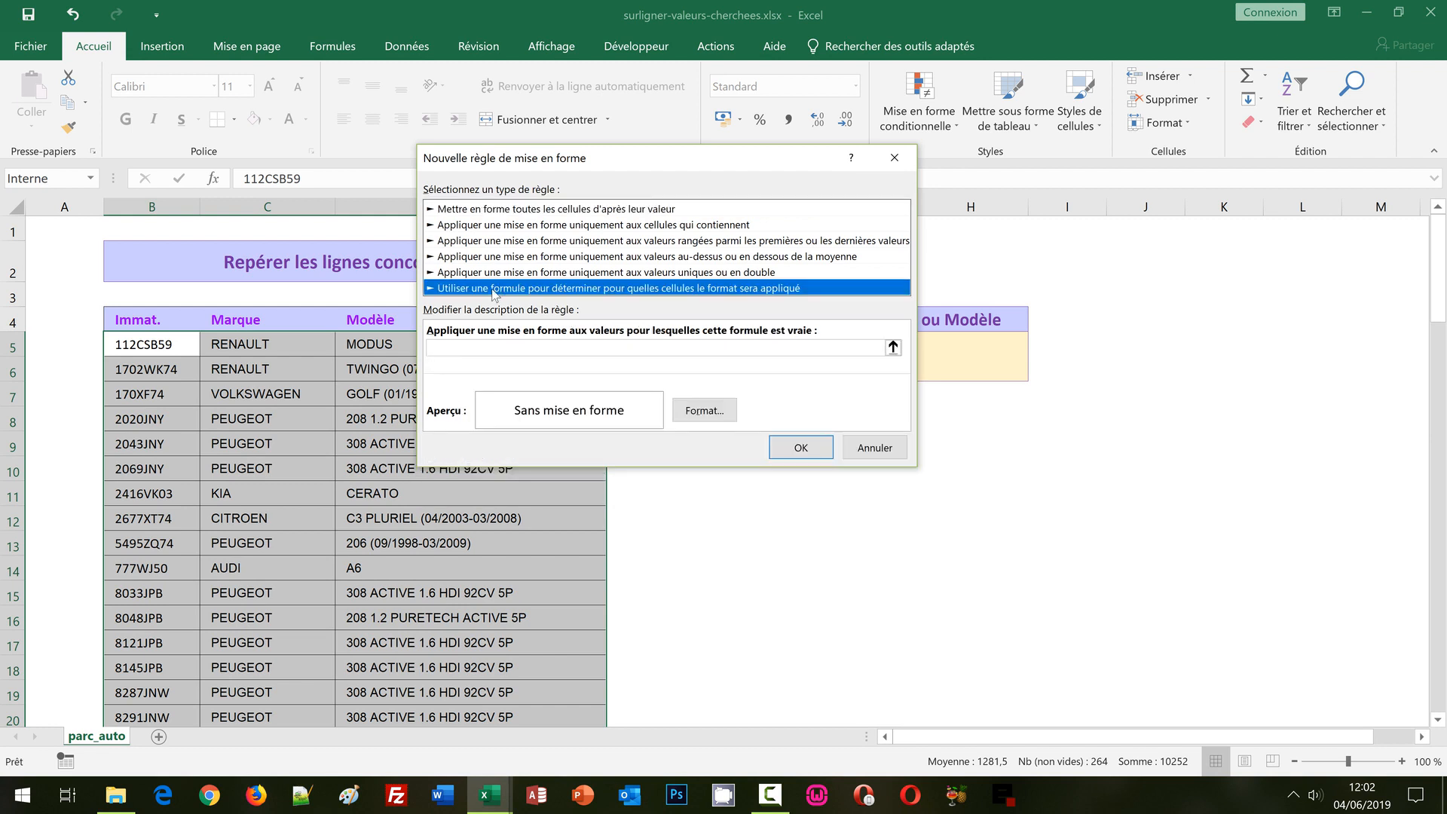
Begin the rule's formula with an ET function whose first condition is $F$5<>""
click(469, 346)
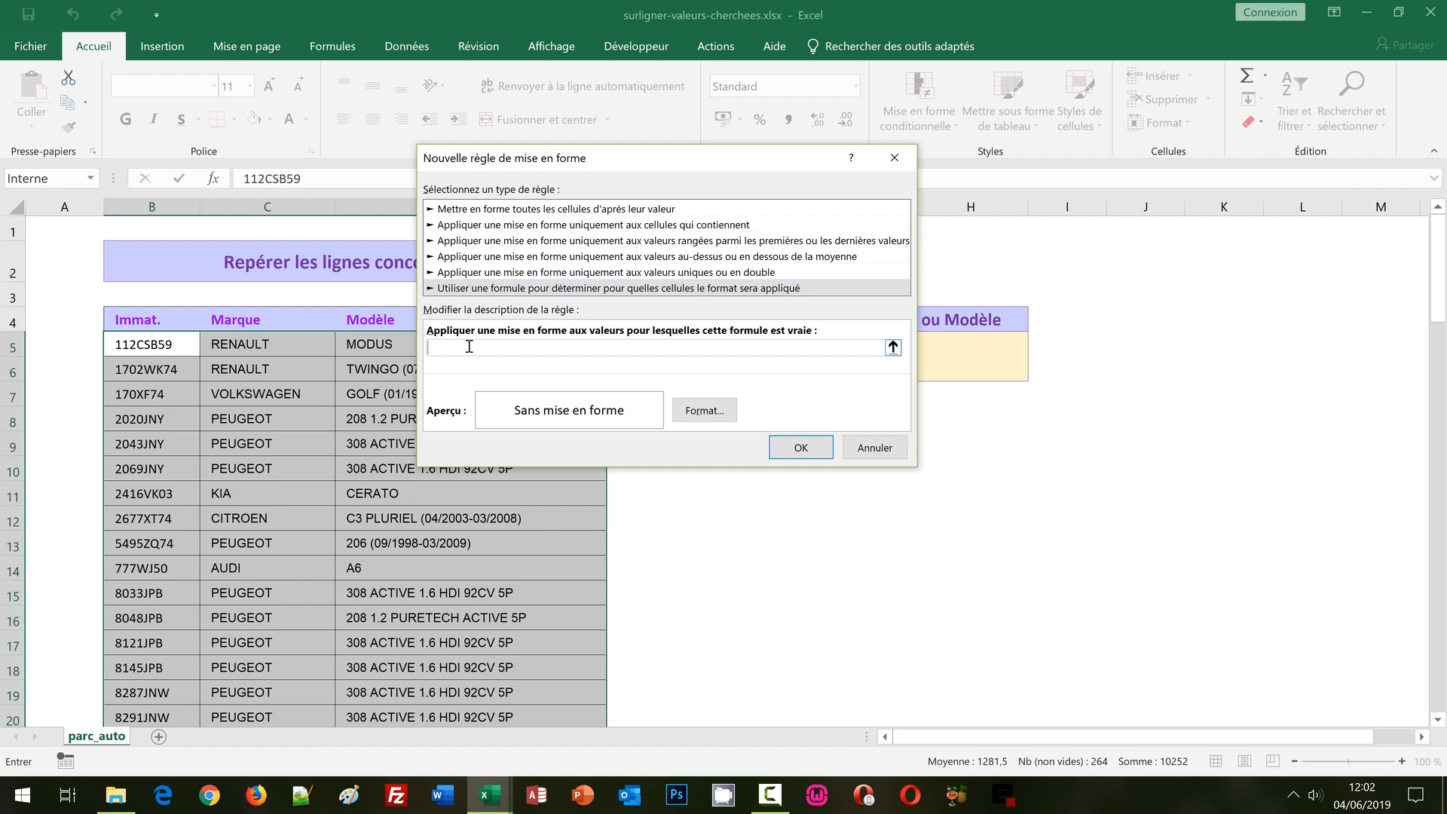
text(=)
text(et()
drag(712, 162, 698, 404)
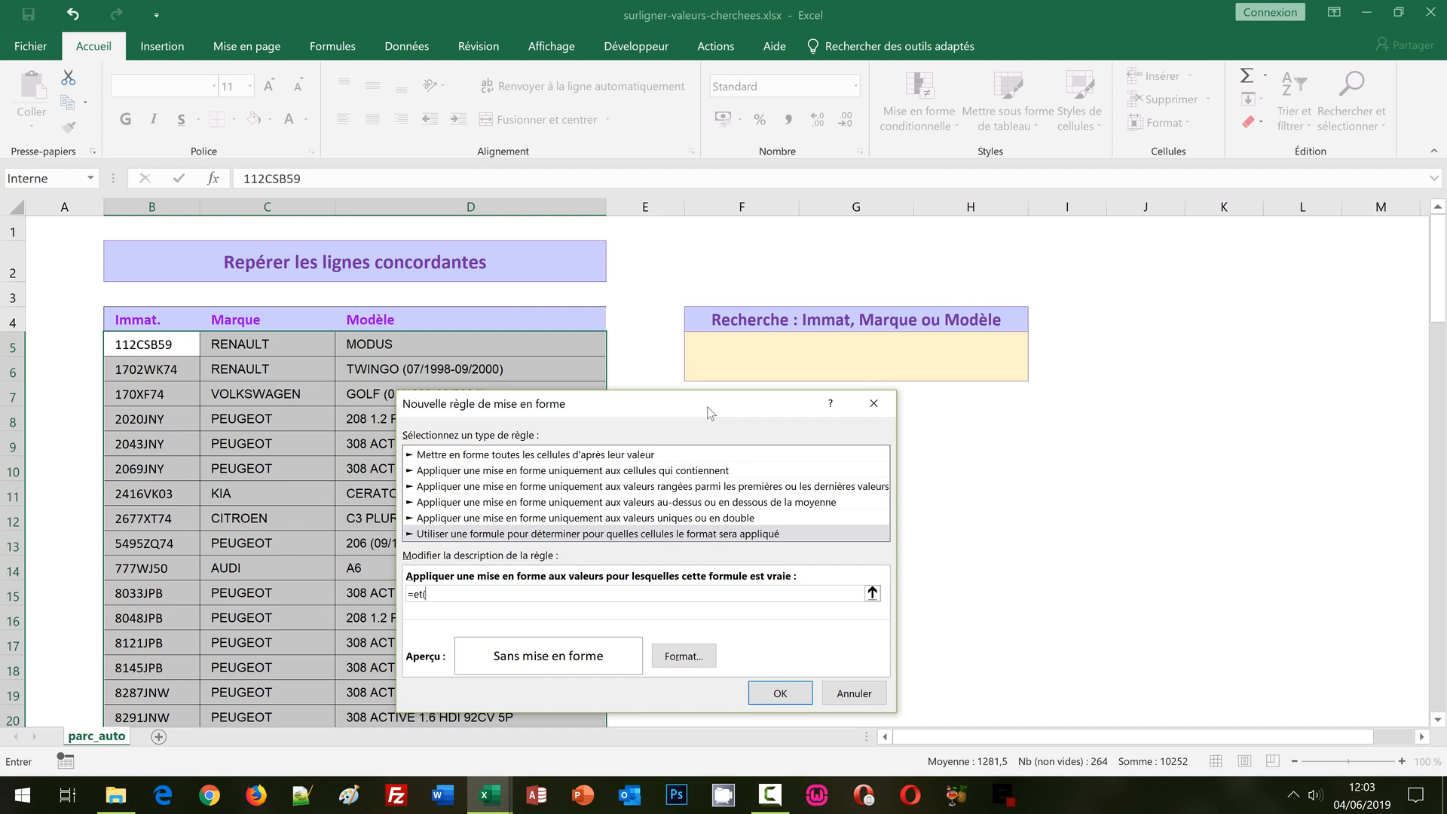
click(782, 348)
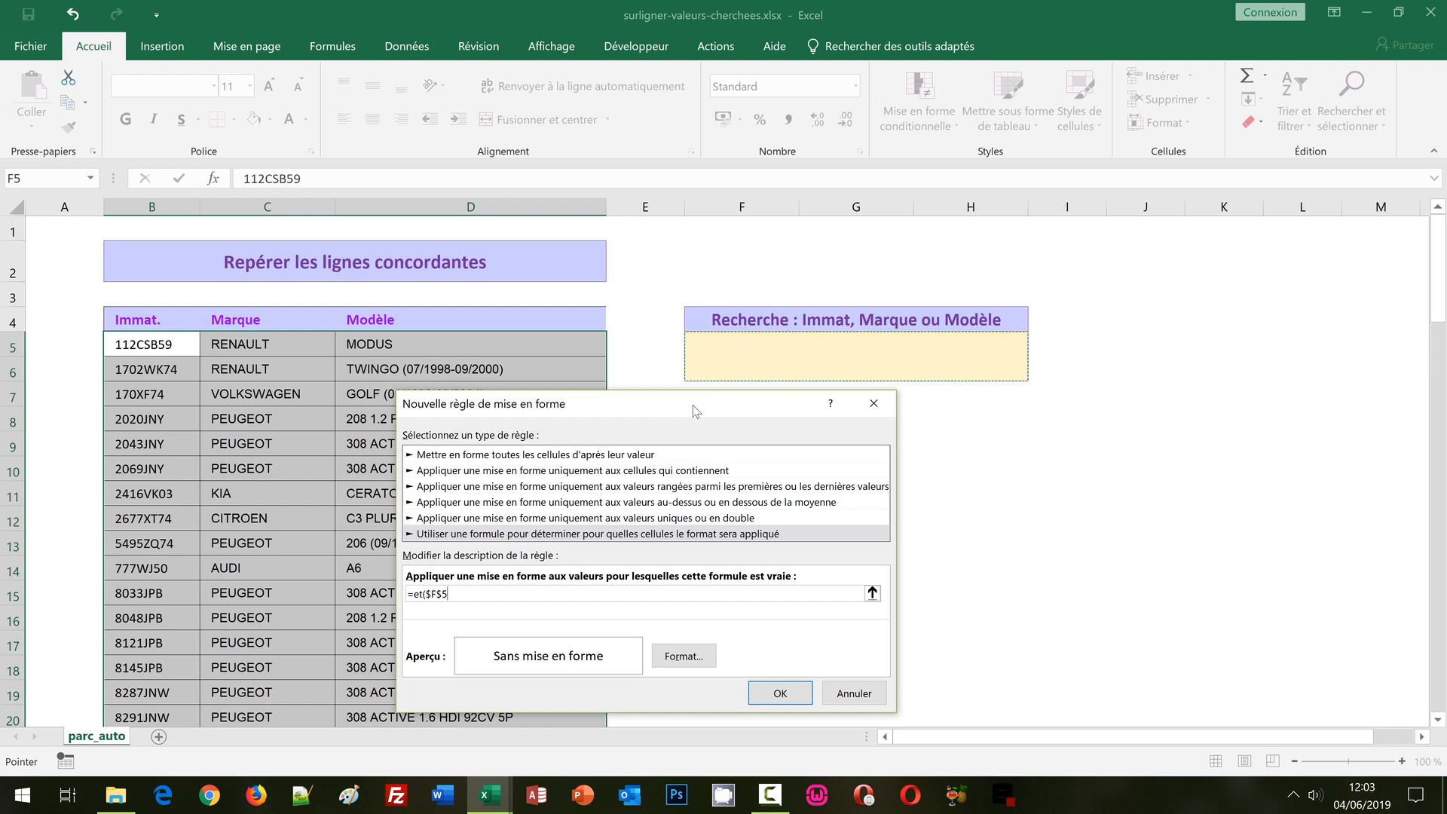
text(<>"")
Add a CHERCHE condition on the registration column so the formula reads =et($F$5<>"";cherche($F$5;$B5))
text(;)
text(cherche()
click(800, 351)
text(;)
click(147, 344)
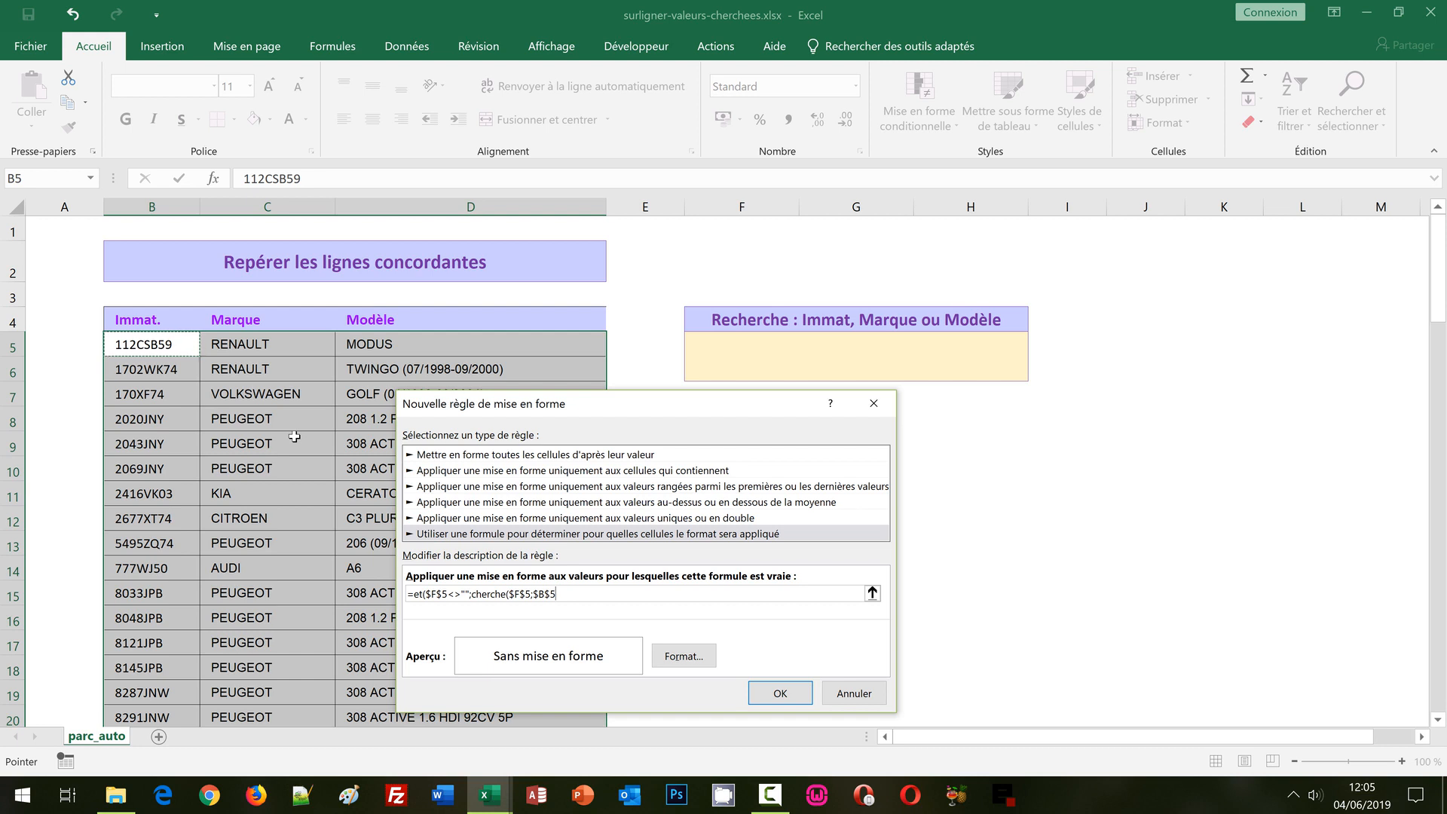
key(F4)
key(F4)
text()))
Format the rule's matching rows with a light gold fill and bold dark red text
click(687, 661)
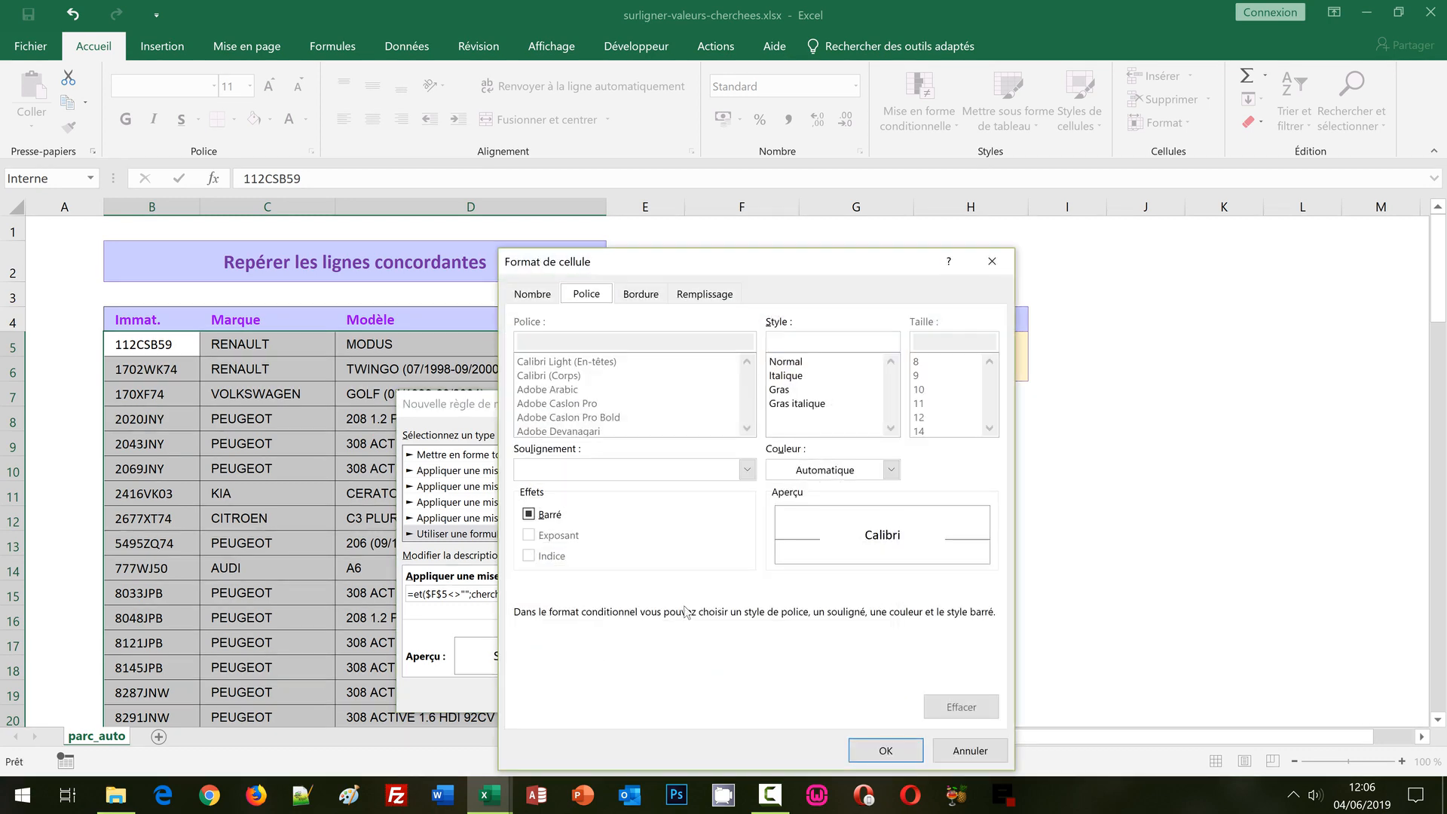
click(696, 295)
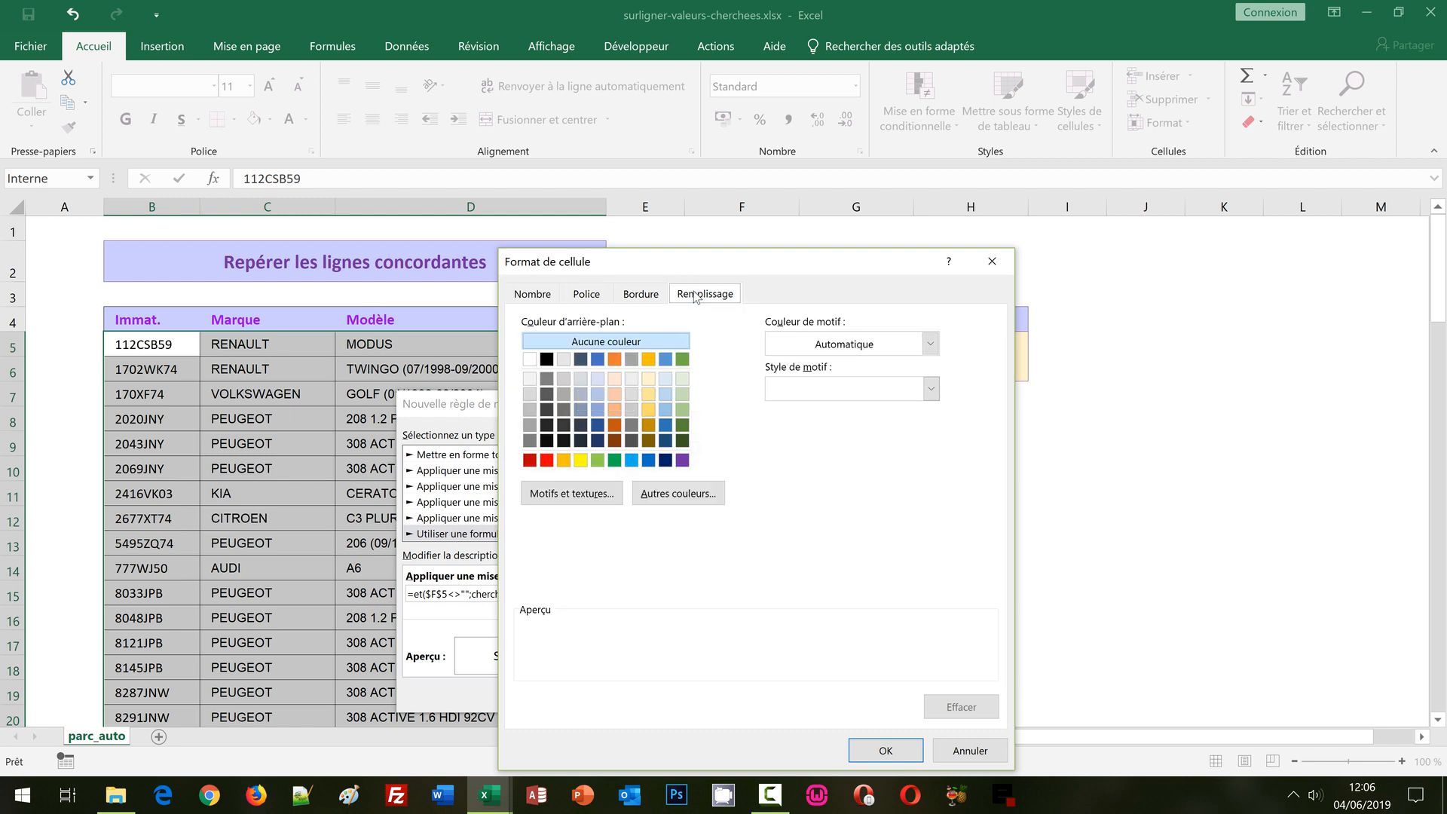
click(648, 379)
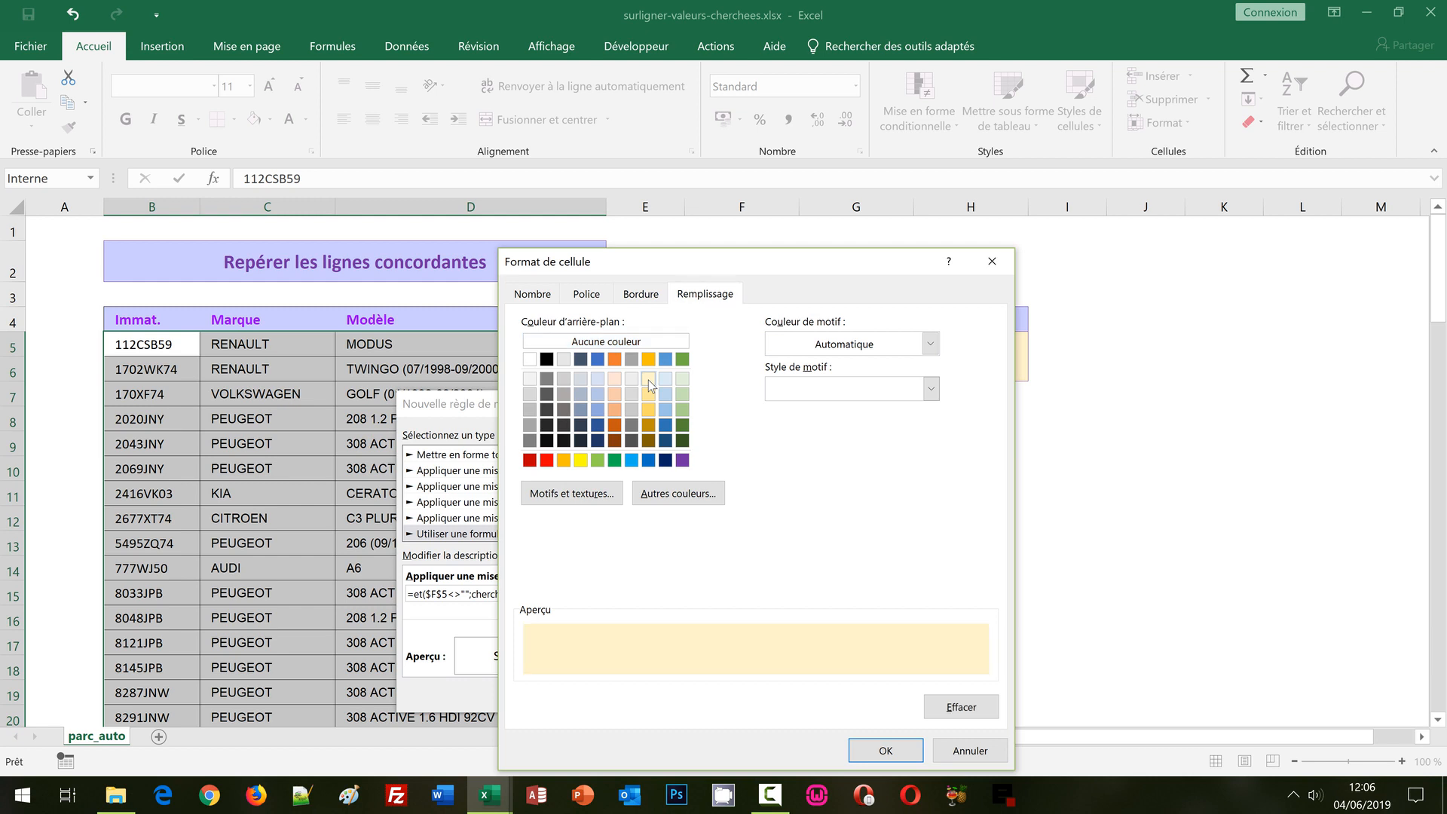
click(586, 294)
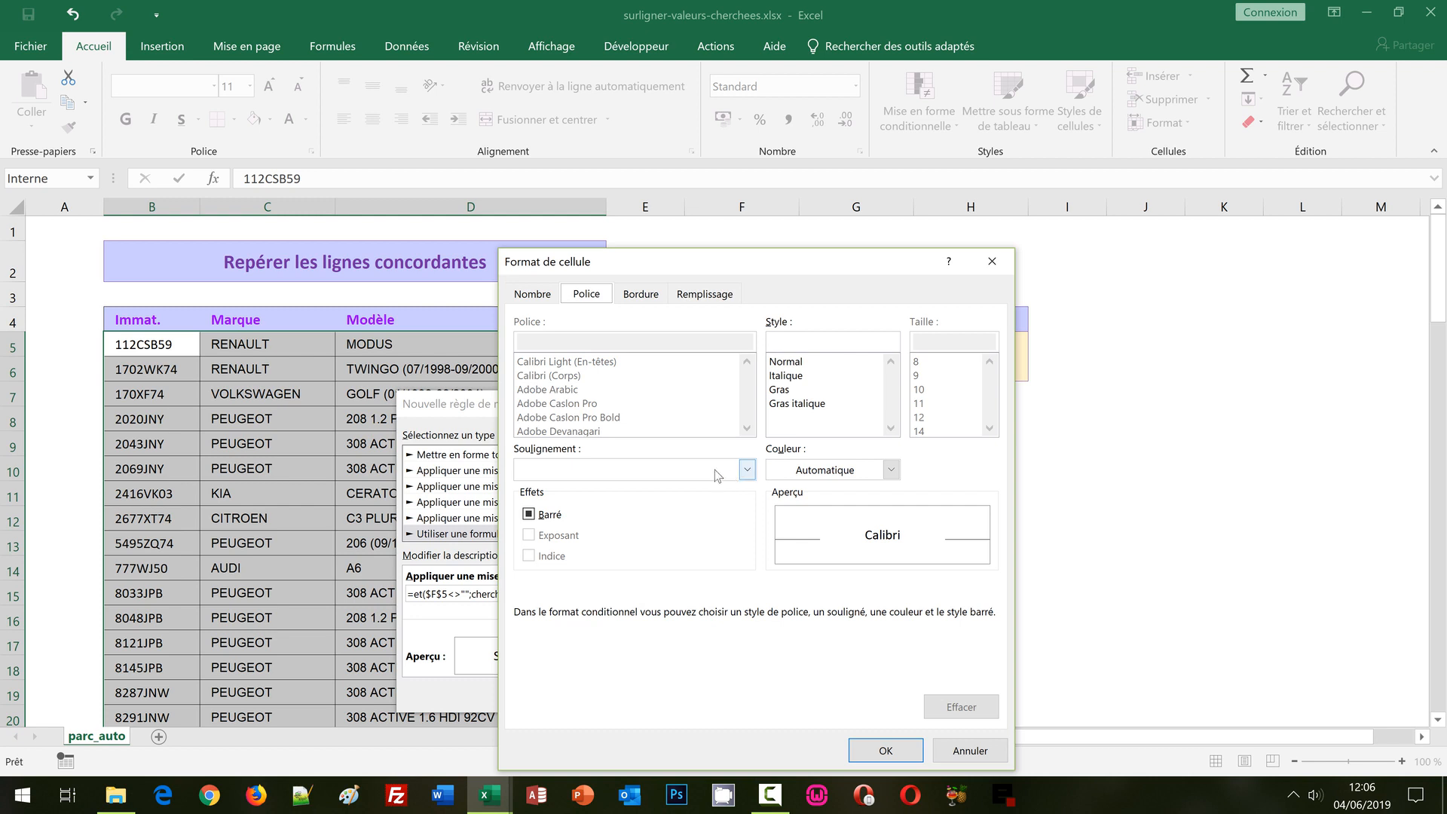
click(783, 388)
click(783, 389)
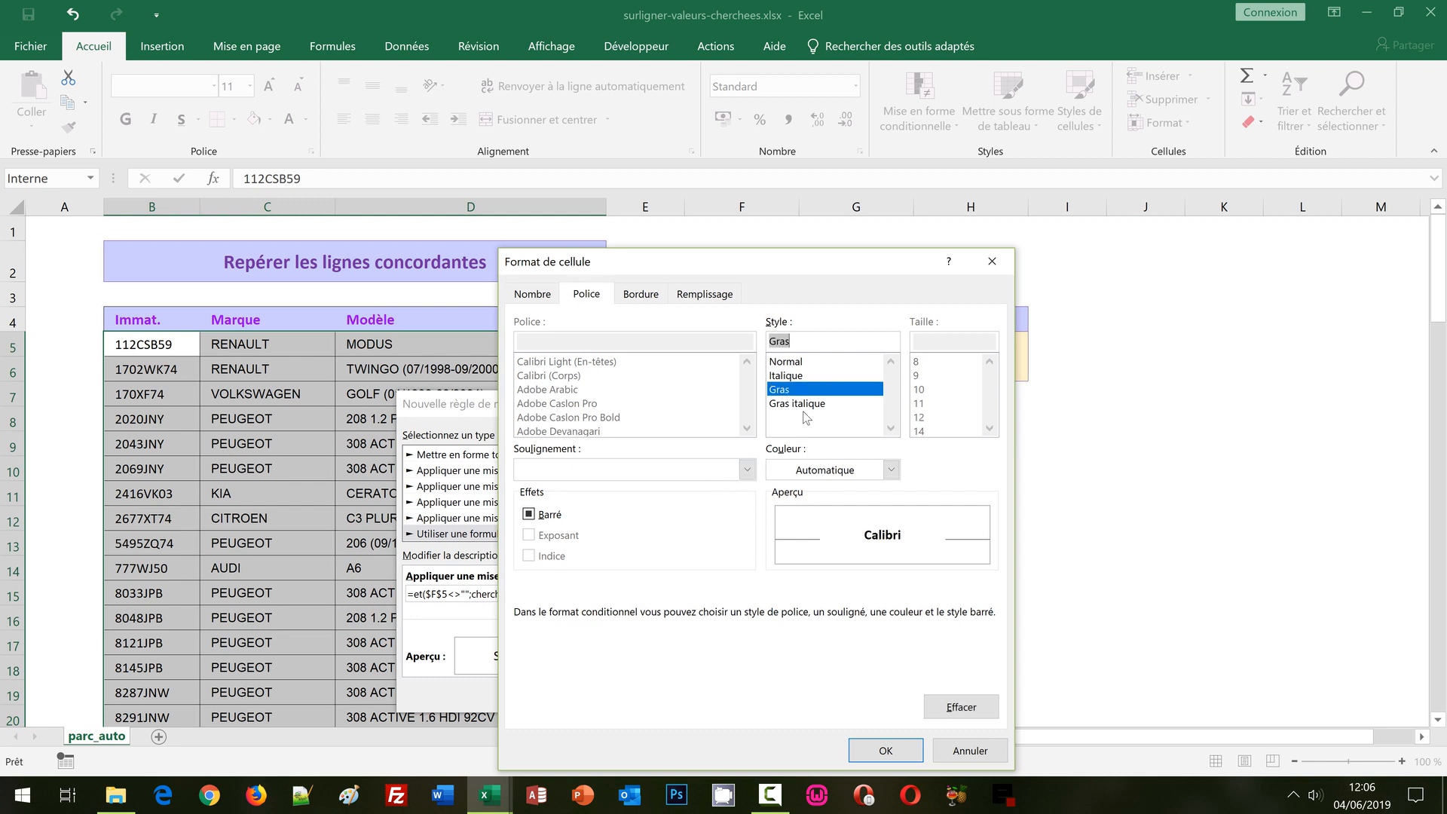
click(891, 469)
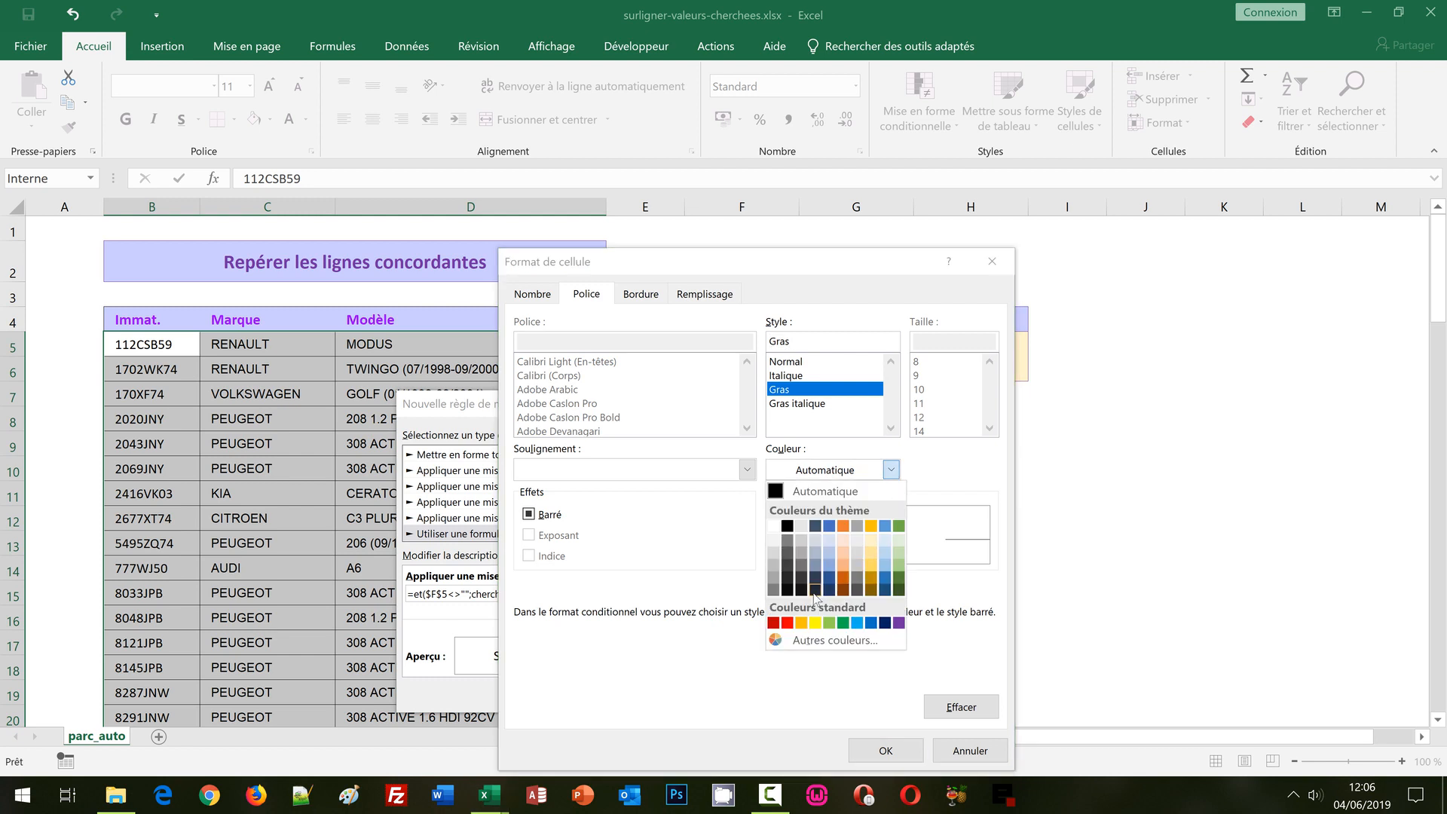
click(773, 622)
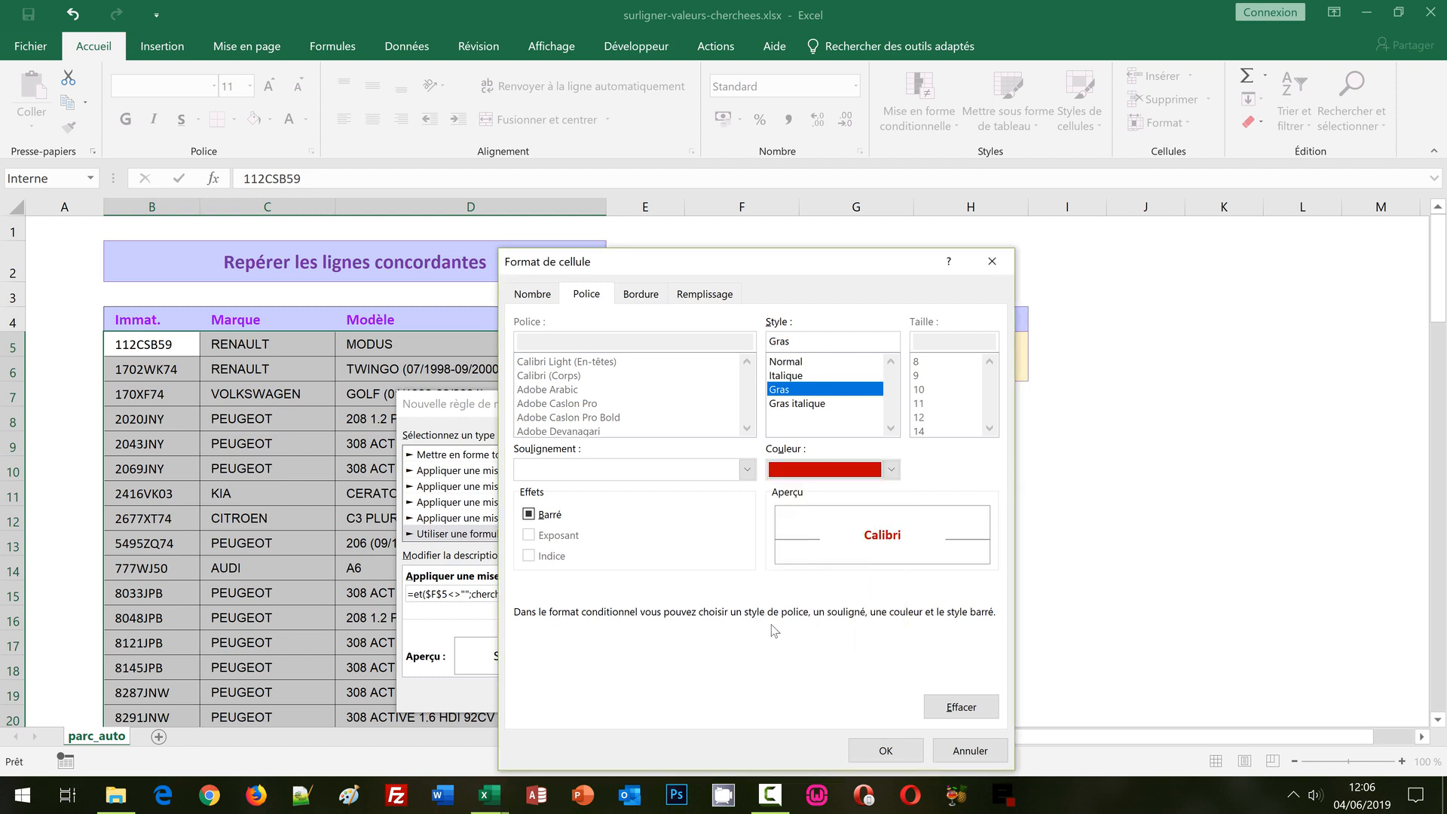
click(885, 750)
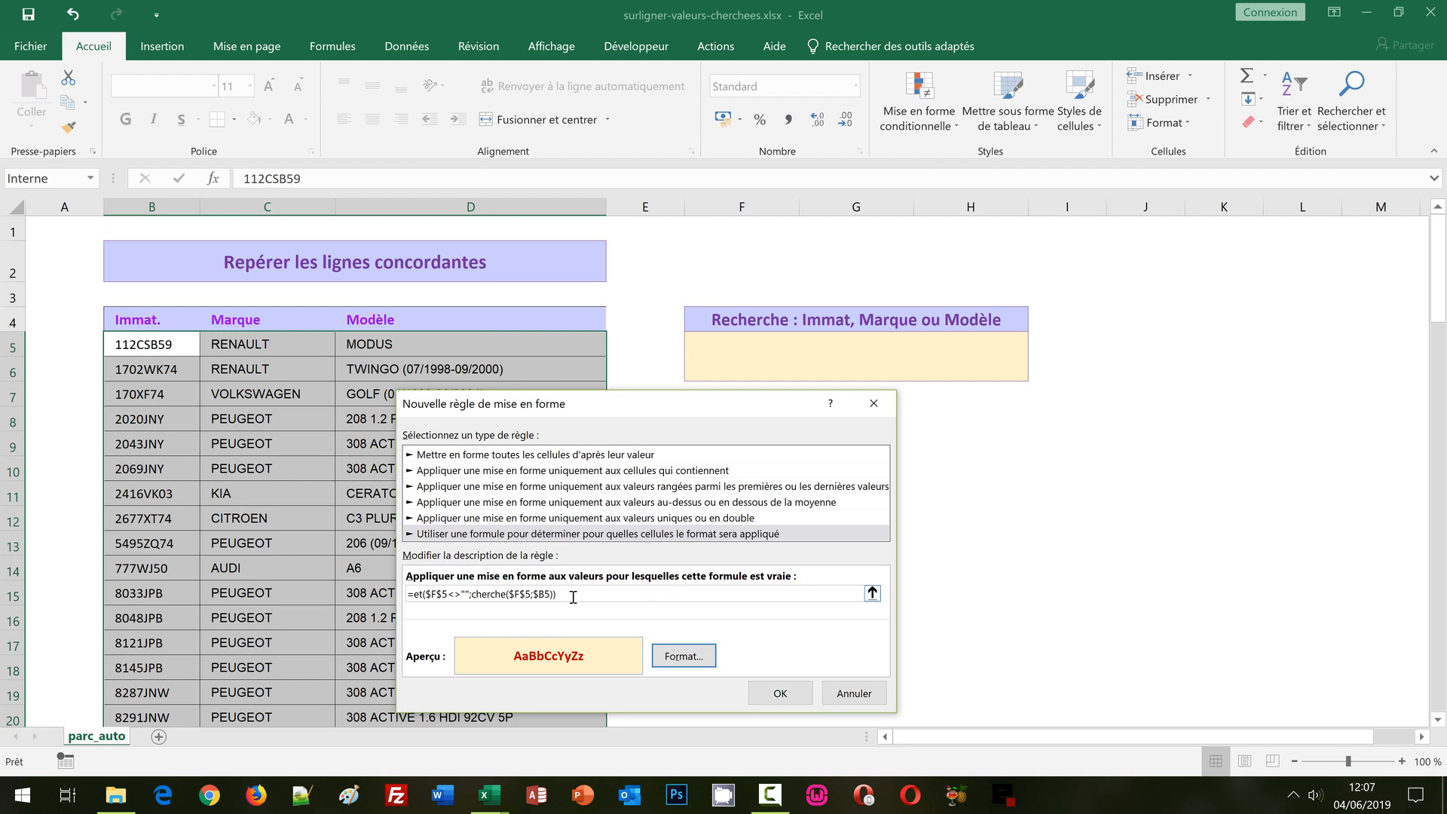
Copy the rule's complete formula for reuse and validate the new formatting rule
drag(574, 594, 382, 581)
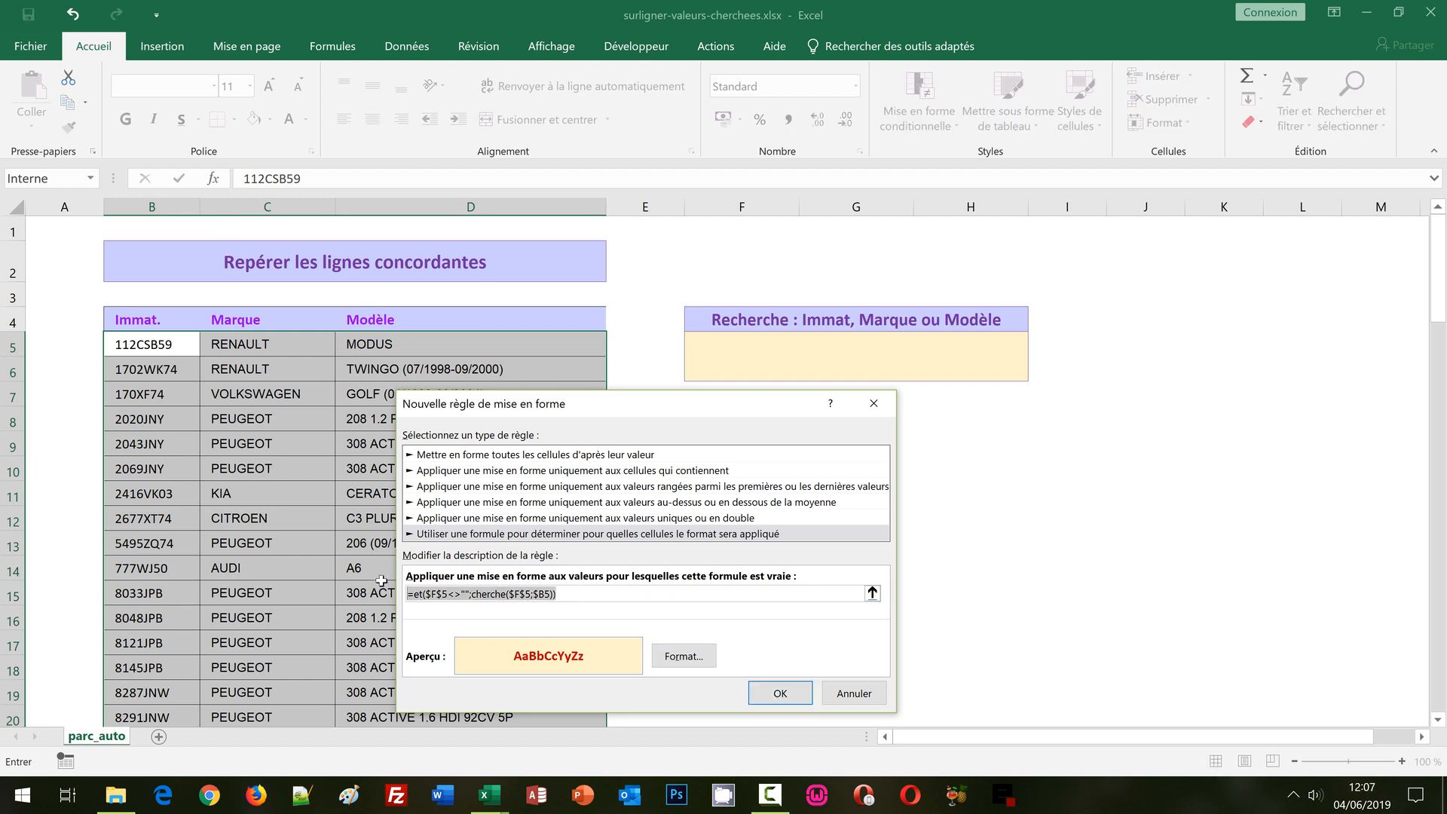
key(ctrl+c)
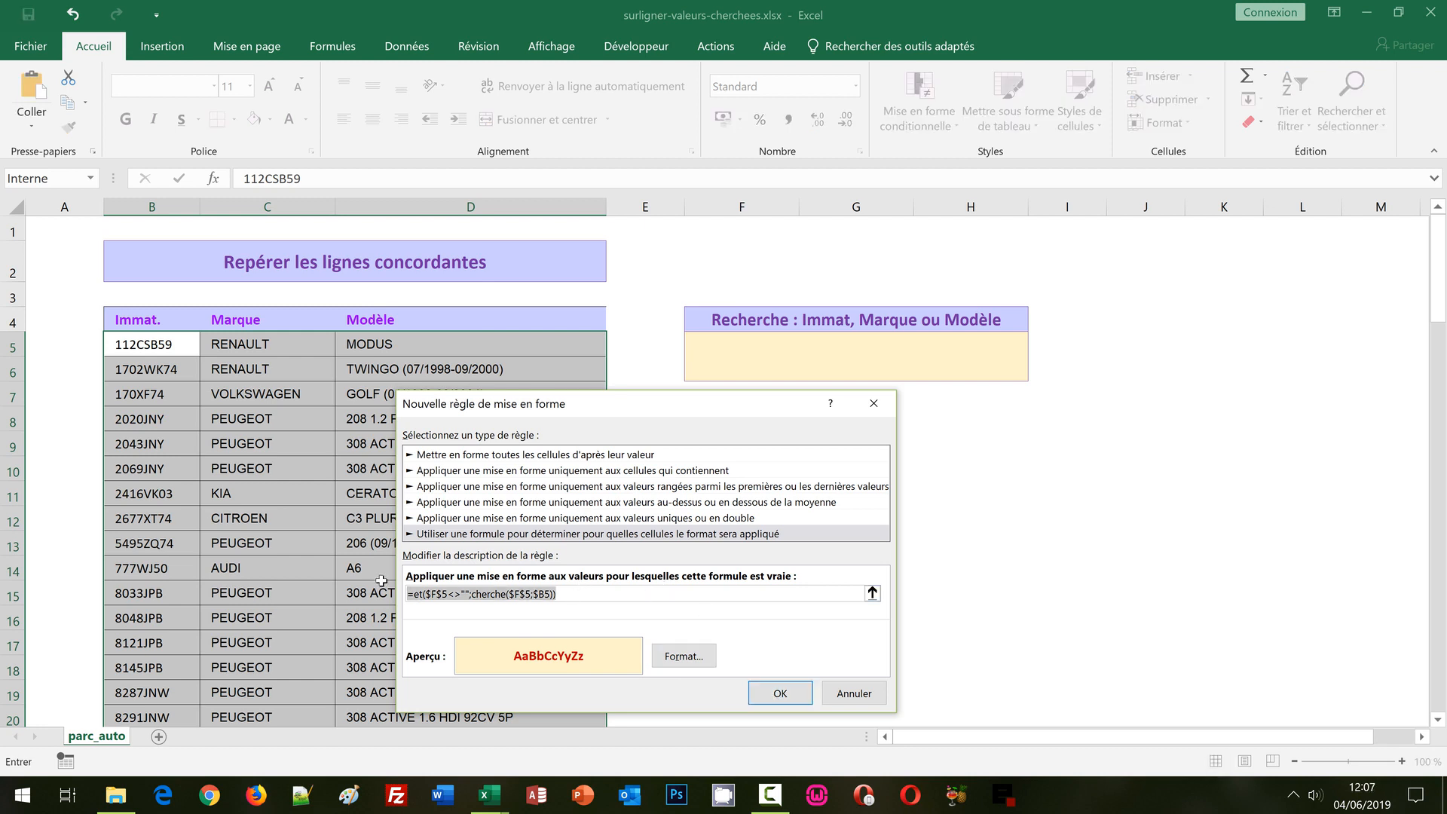
click(779, 694)
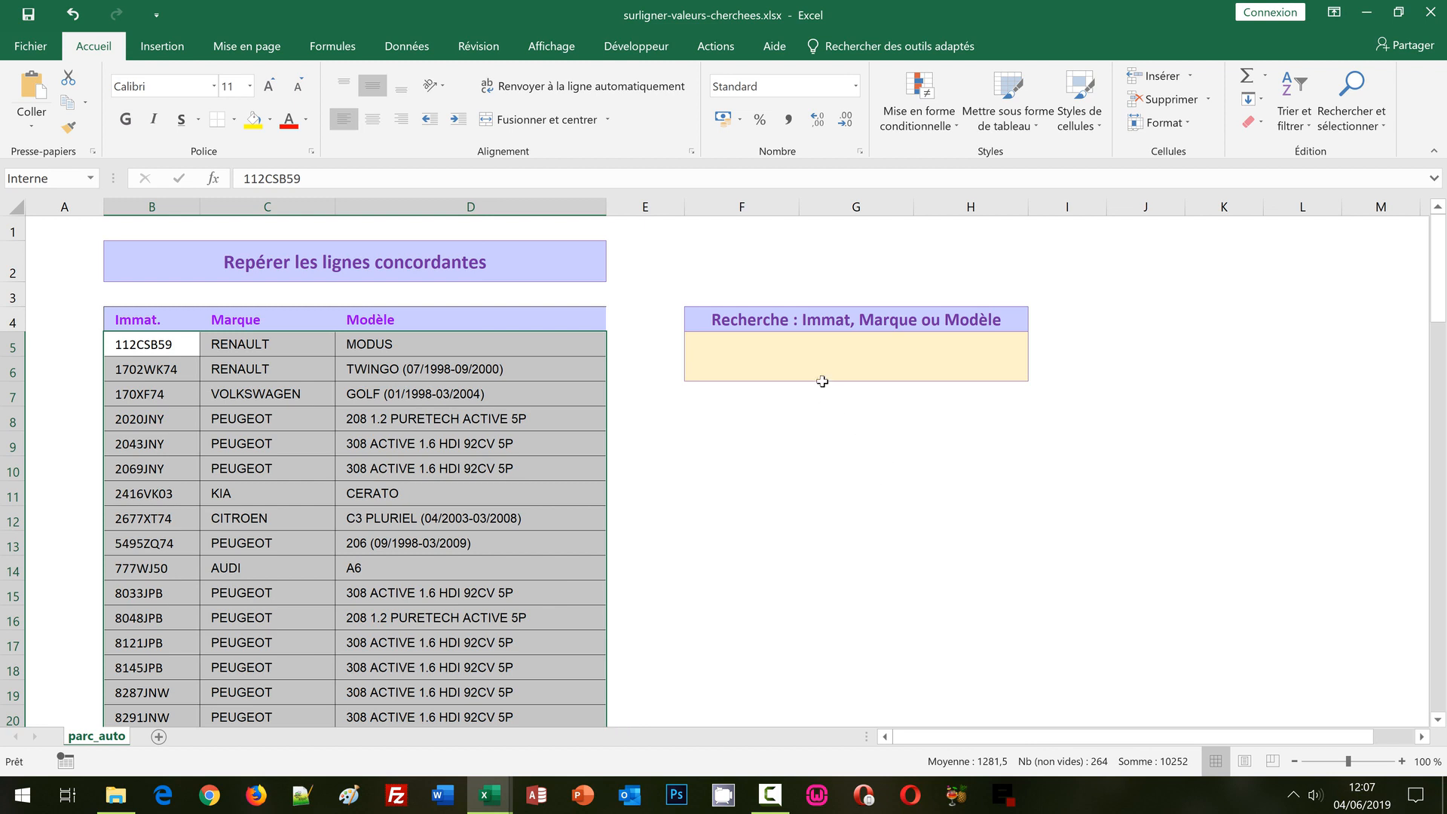
Test the rule by entering 170 in search cell F5, and examine the Marque and Modèle headings
click(821, 348)
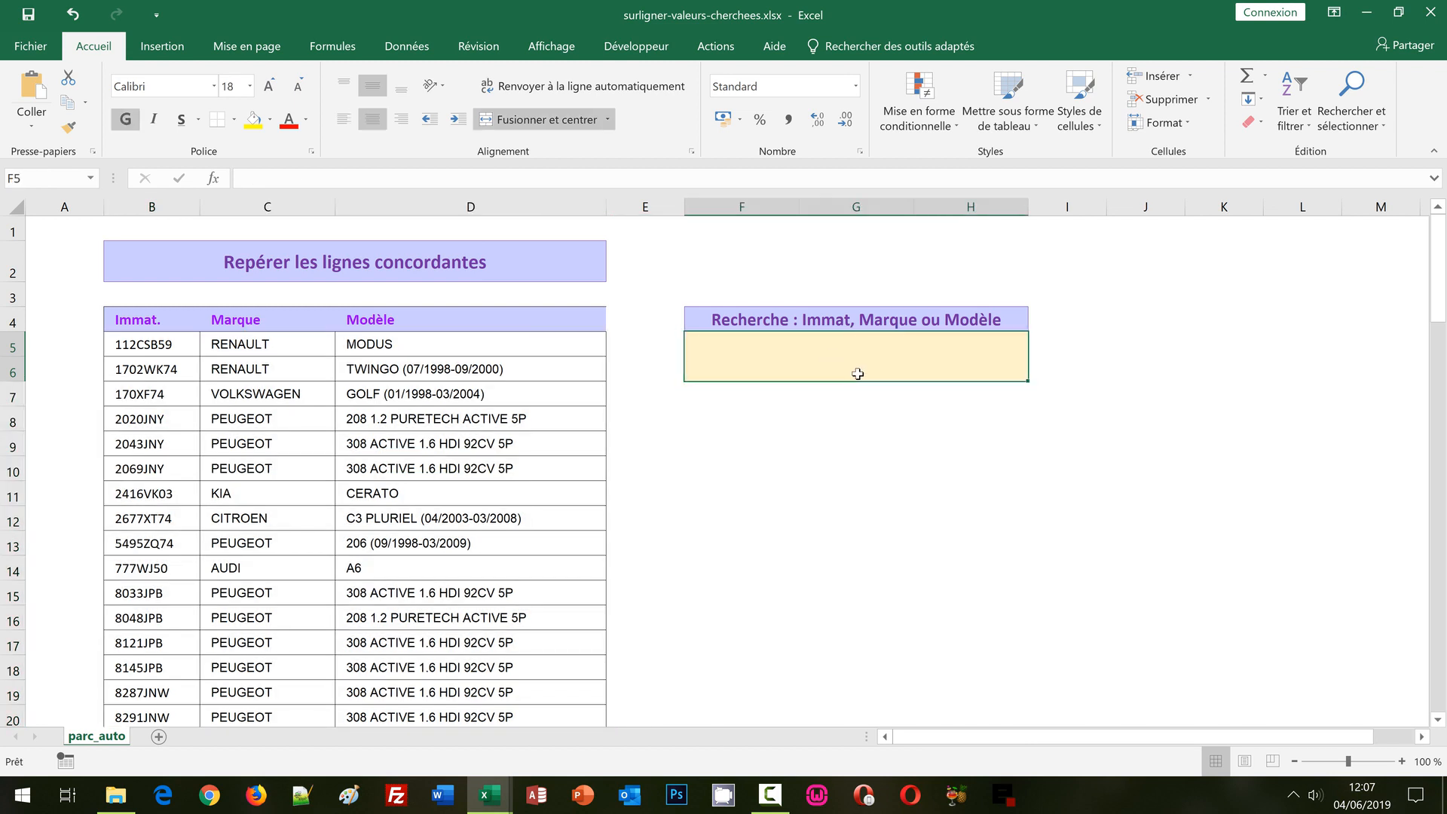
text(170)
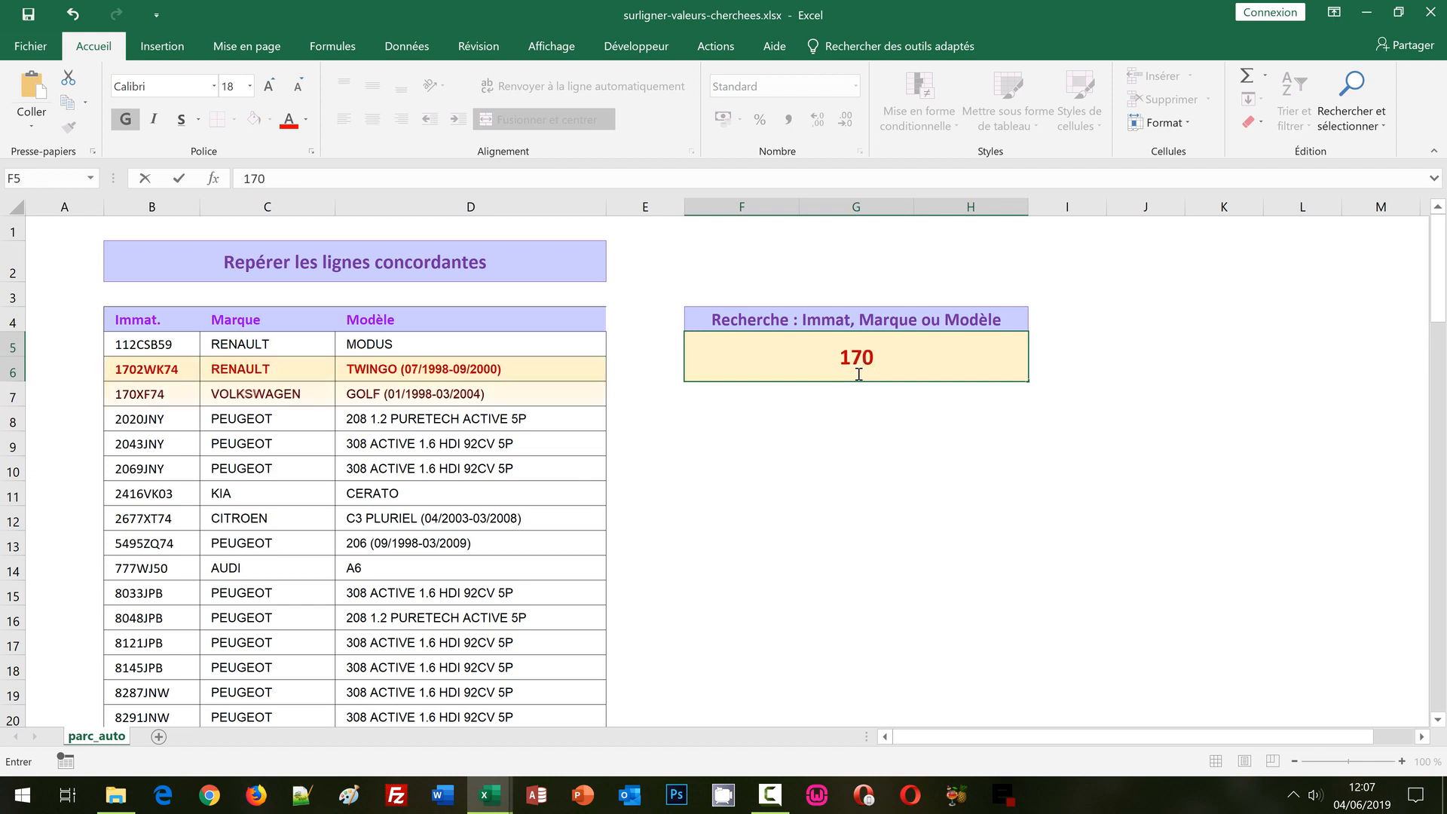
key(Return)
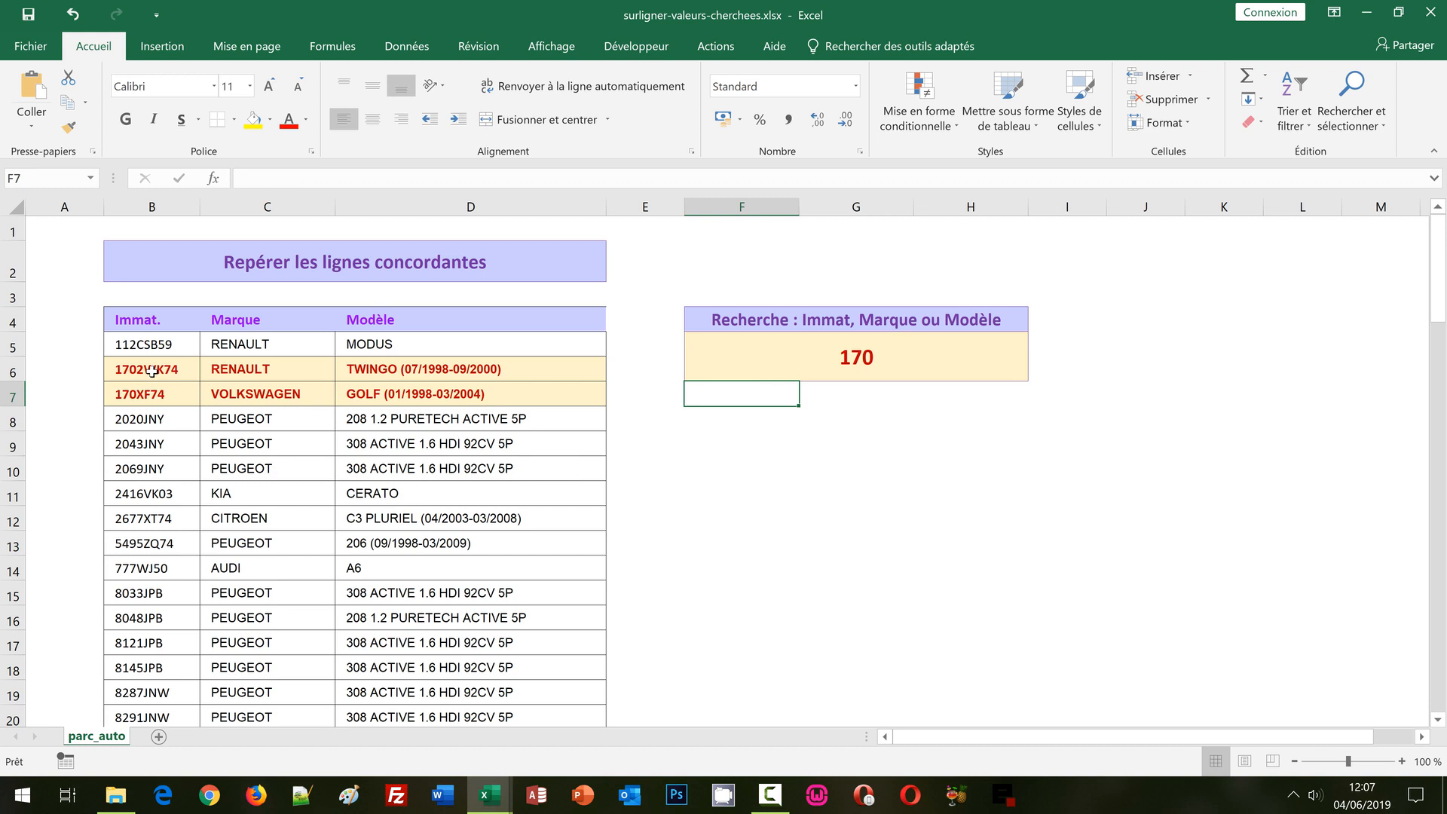
click(230, 317)
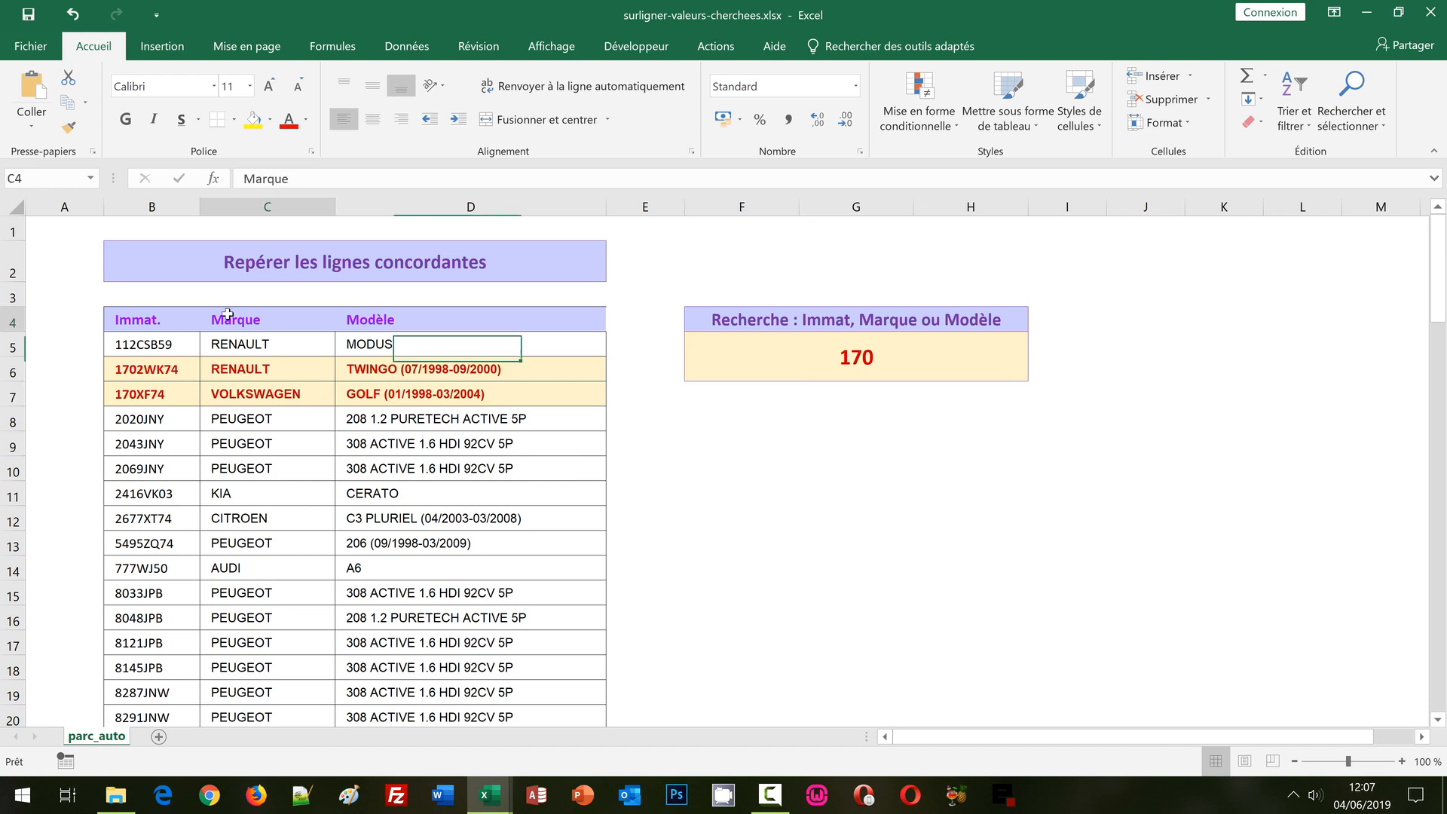
click(385, 320)
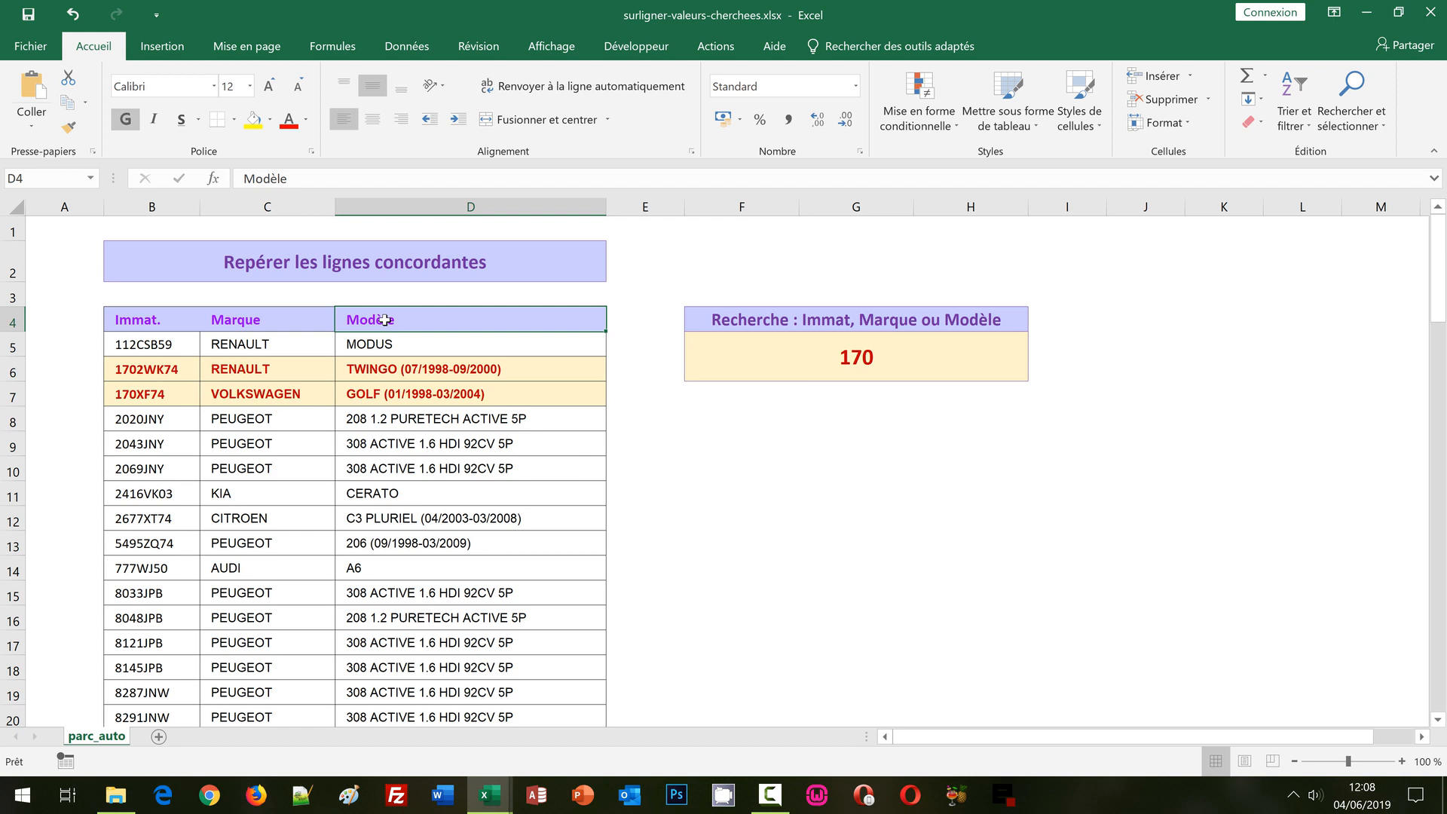
Reselect the vehicle table's data range B5:D92
click(145, 347)
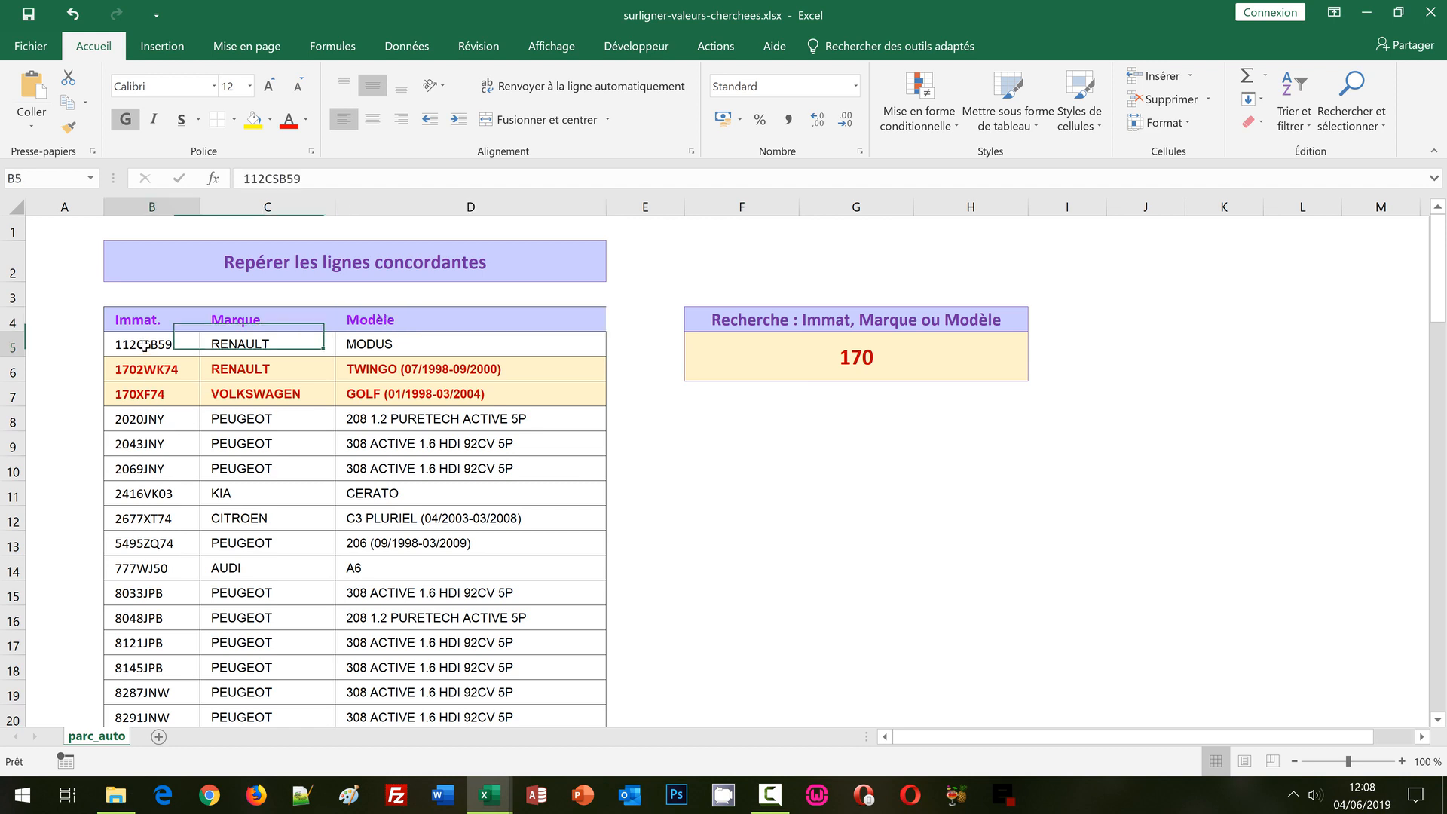
click(1439, 699)
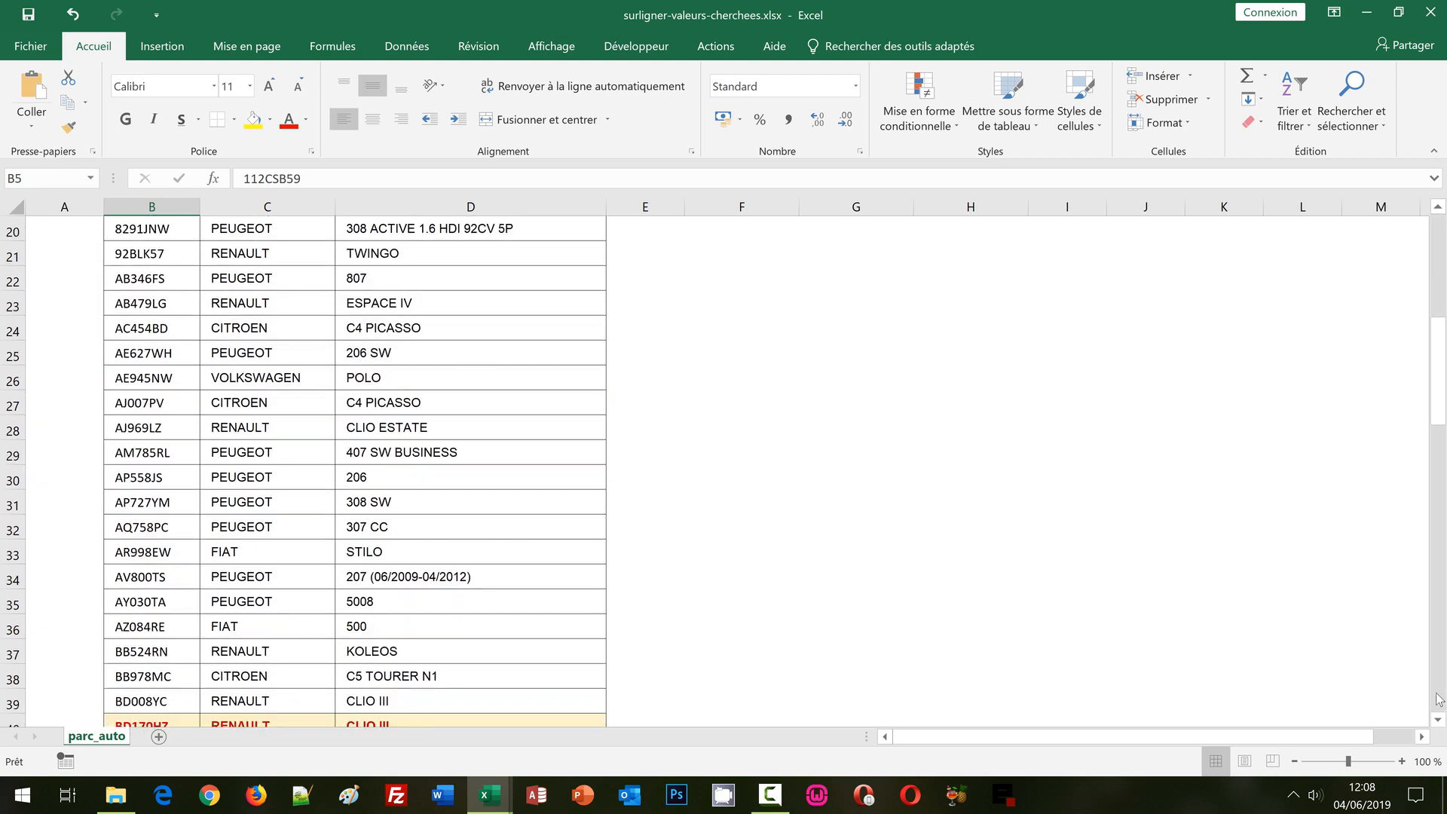
click(1439, 699)
click(1439, 699)
click(1439, 699)
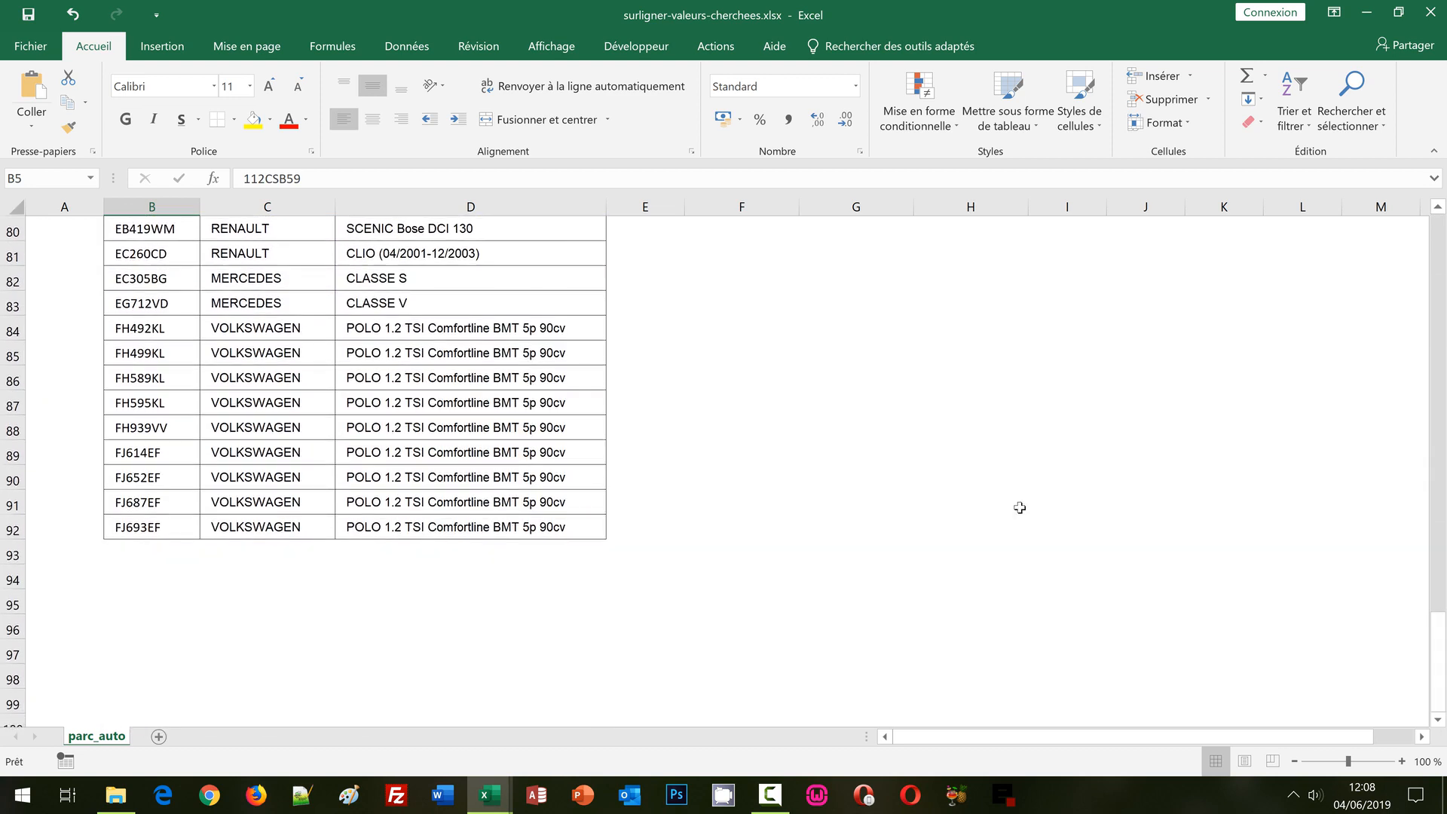
shift+click(569, 532)
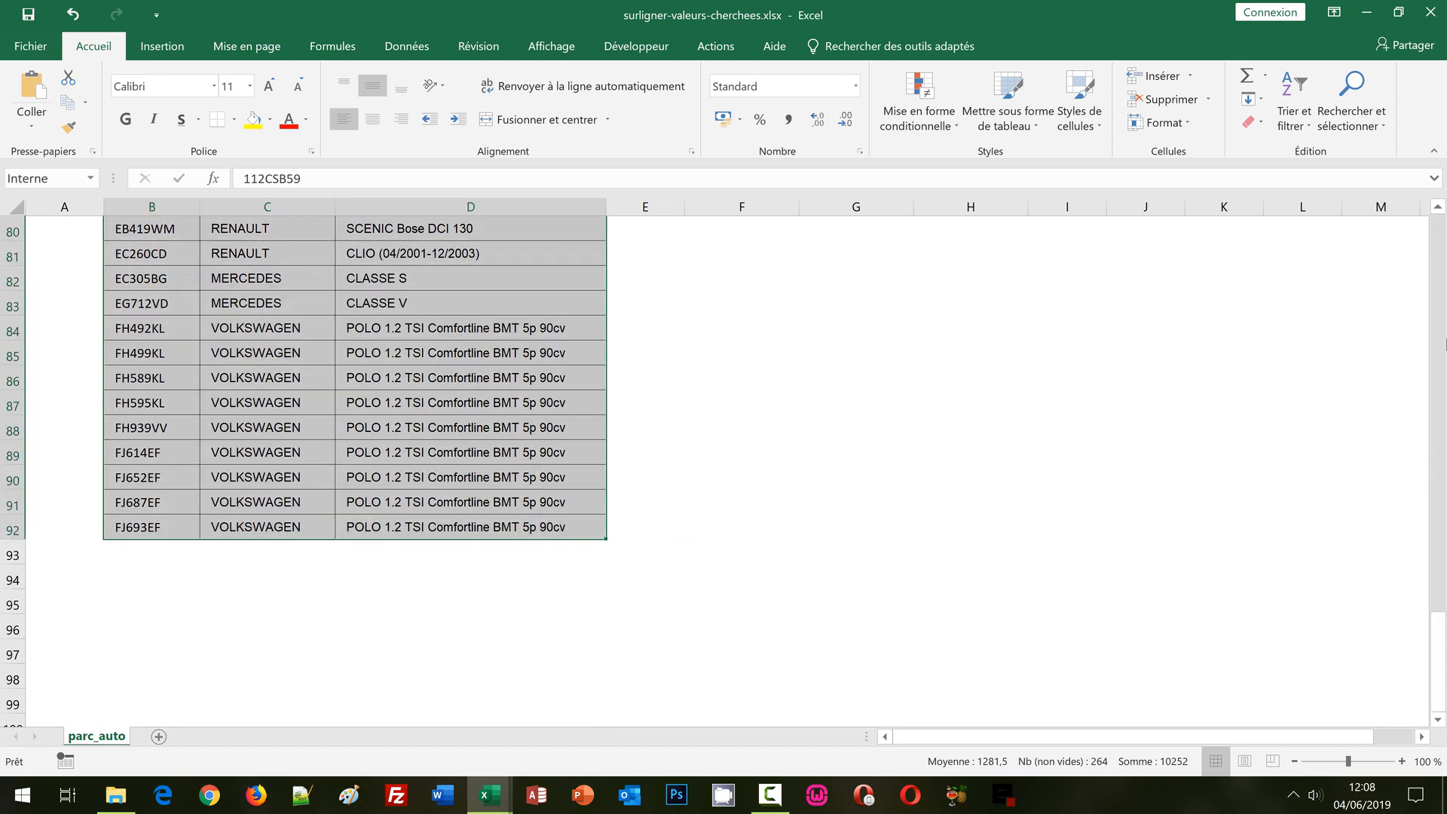
Create a formula-based conditional formatting rule for the selected table range with =et($F$5<>"";cherche($F$5;$C5))
click(1437, 269)
click(1438, 269)
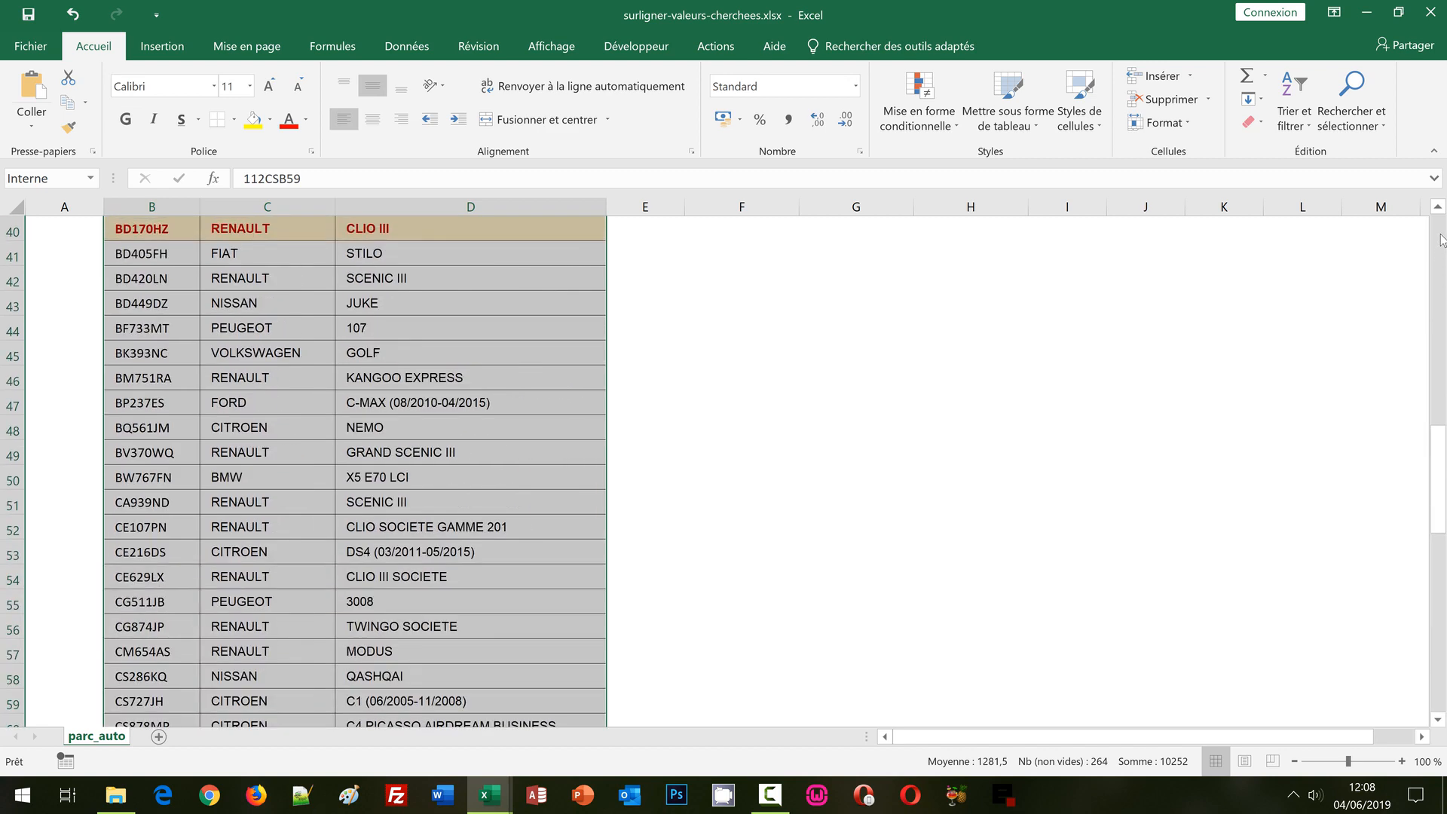
click(1440, 241)
click(1440, 231)
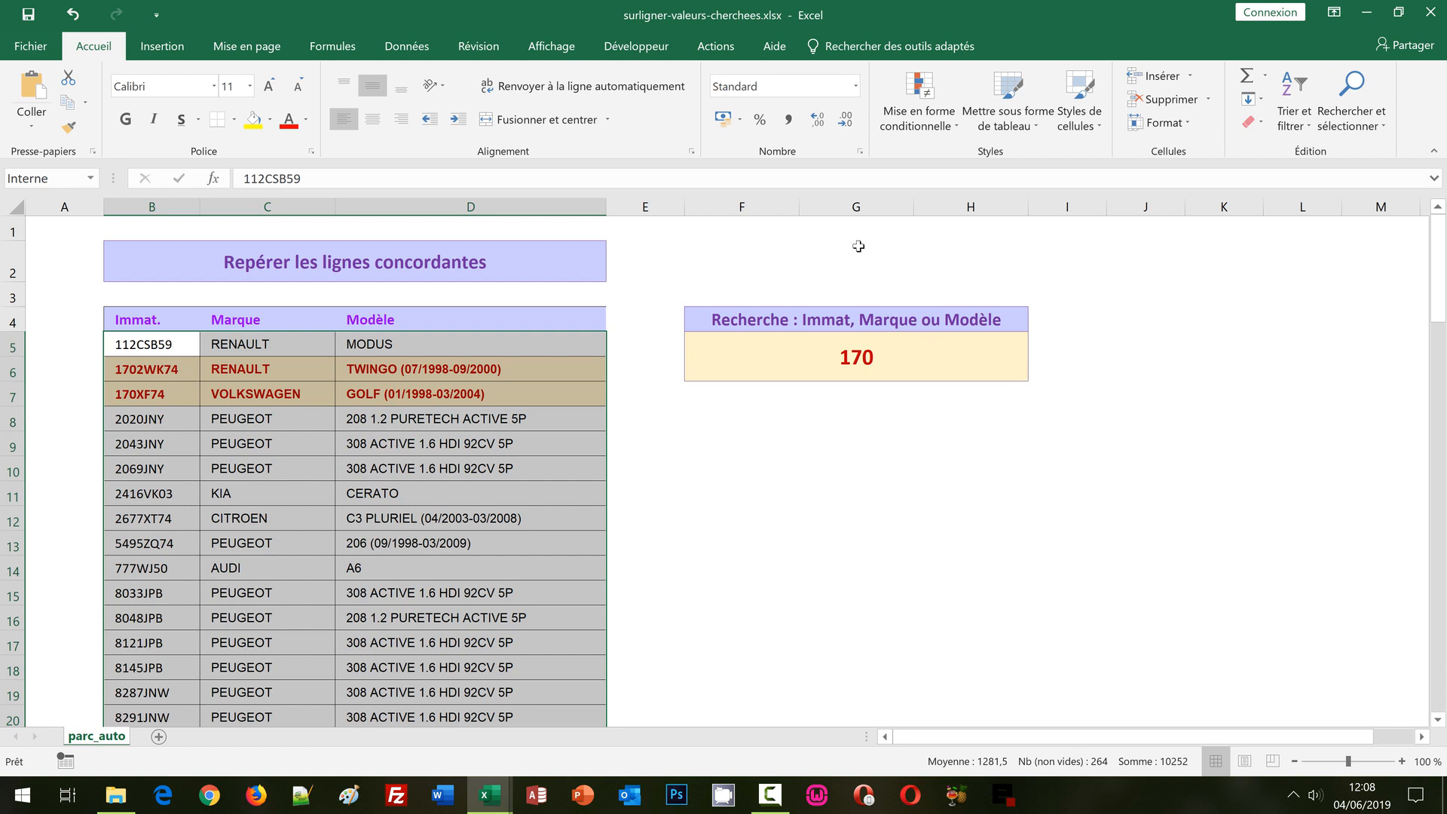
click(951, 128)
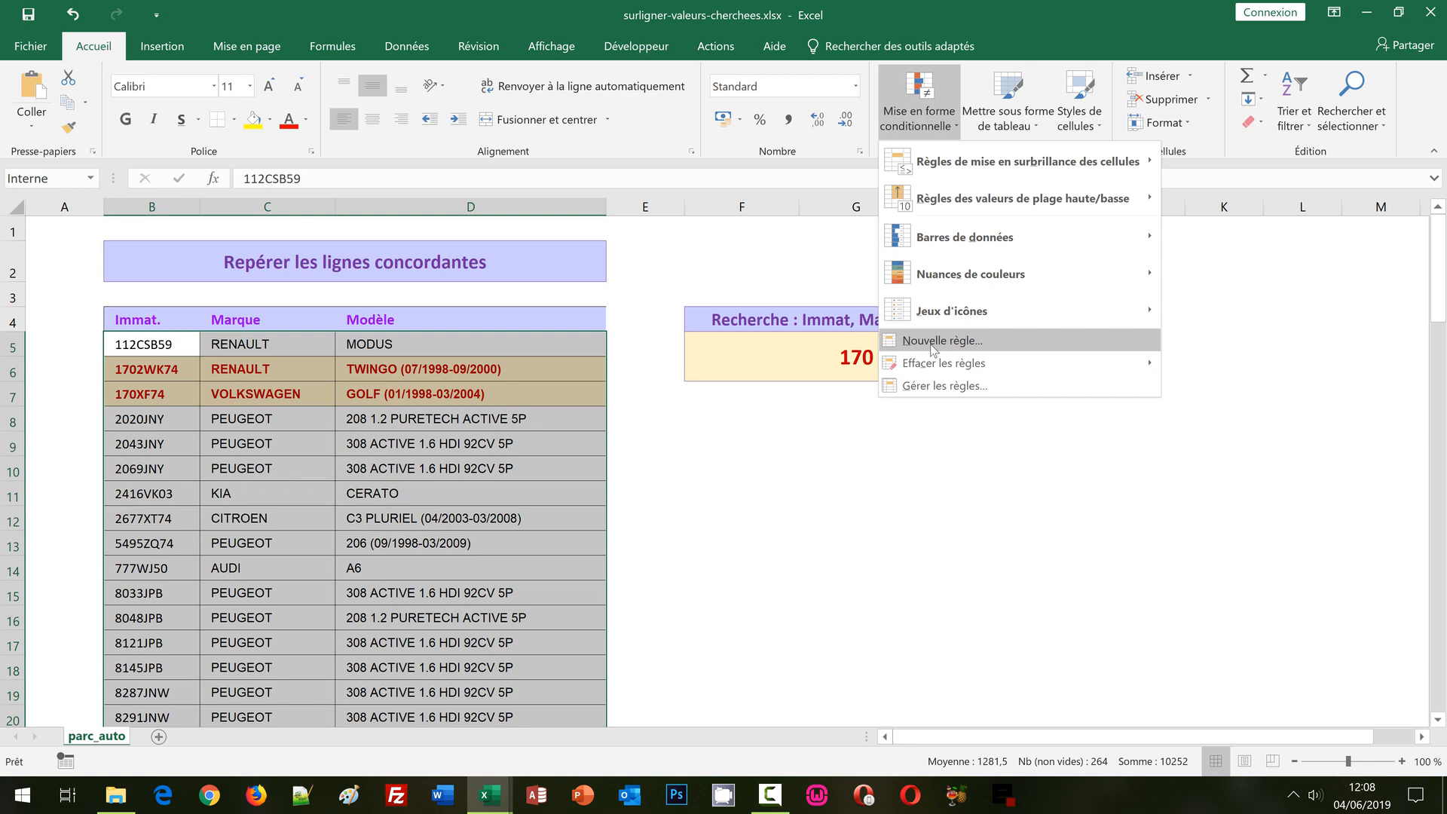
click(935, 343)
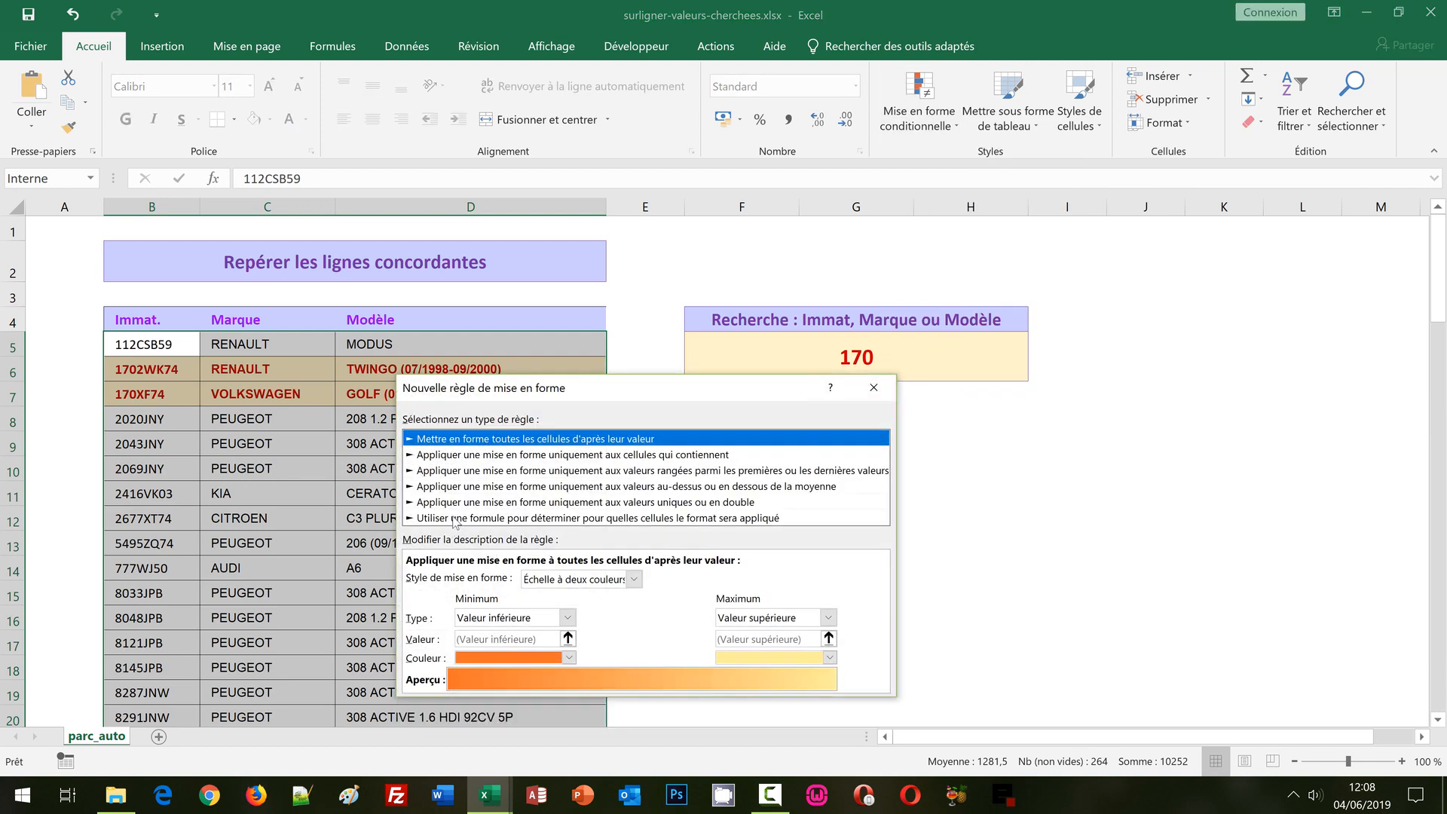
click(452, 518)
drag(575, 388, 606, 216)
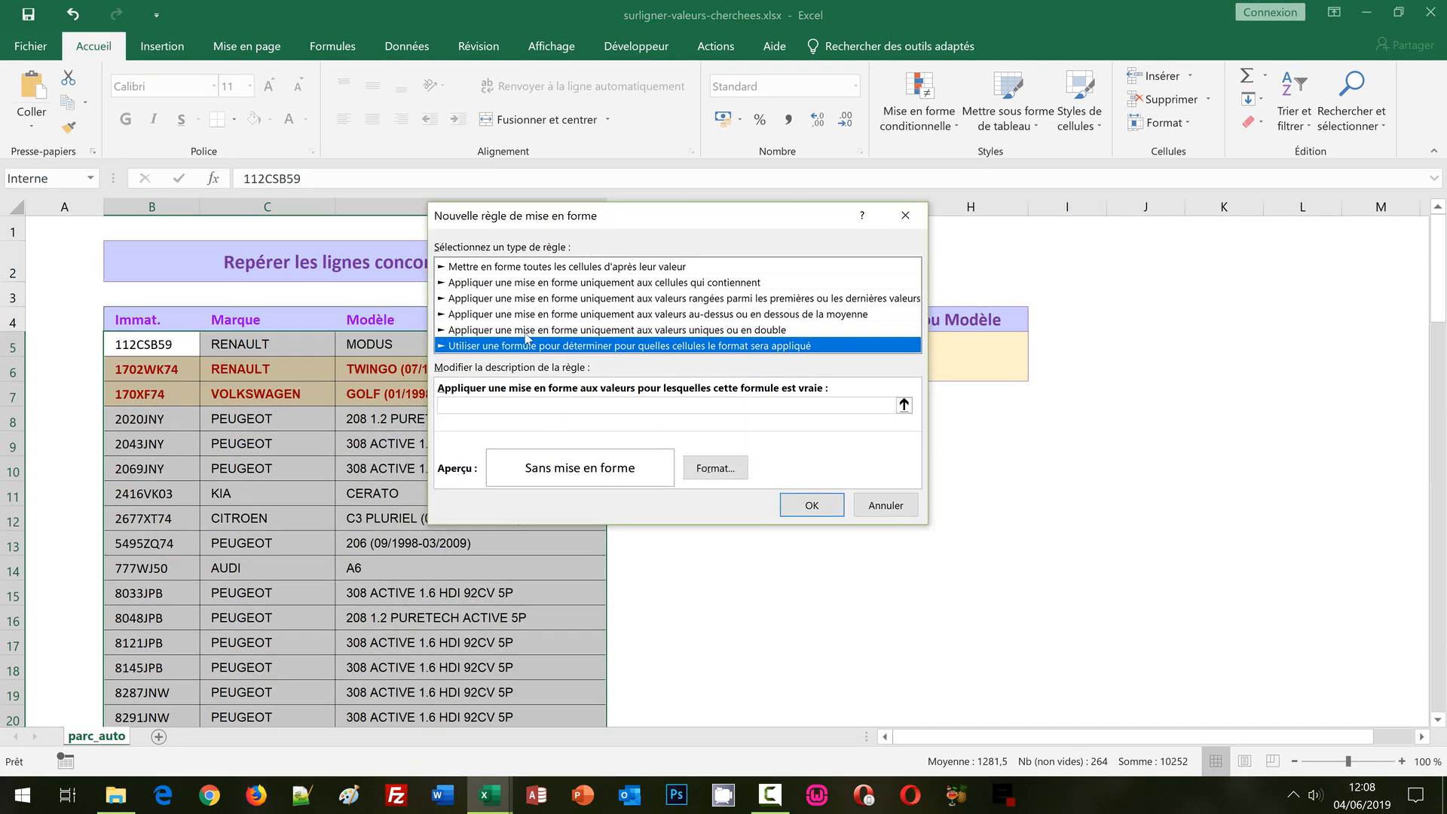
click(481, 405)
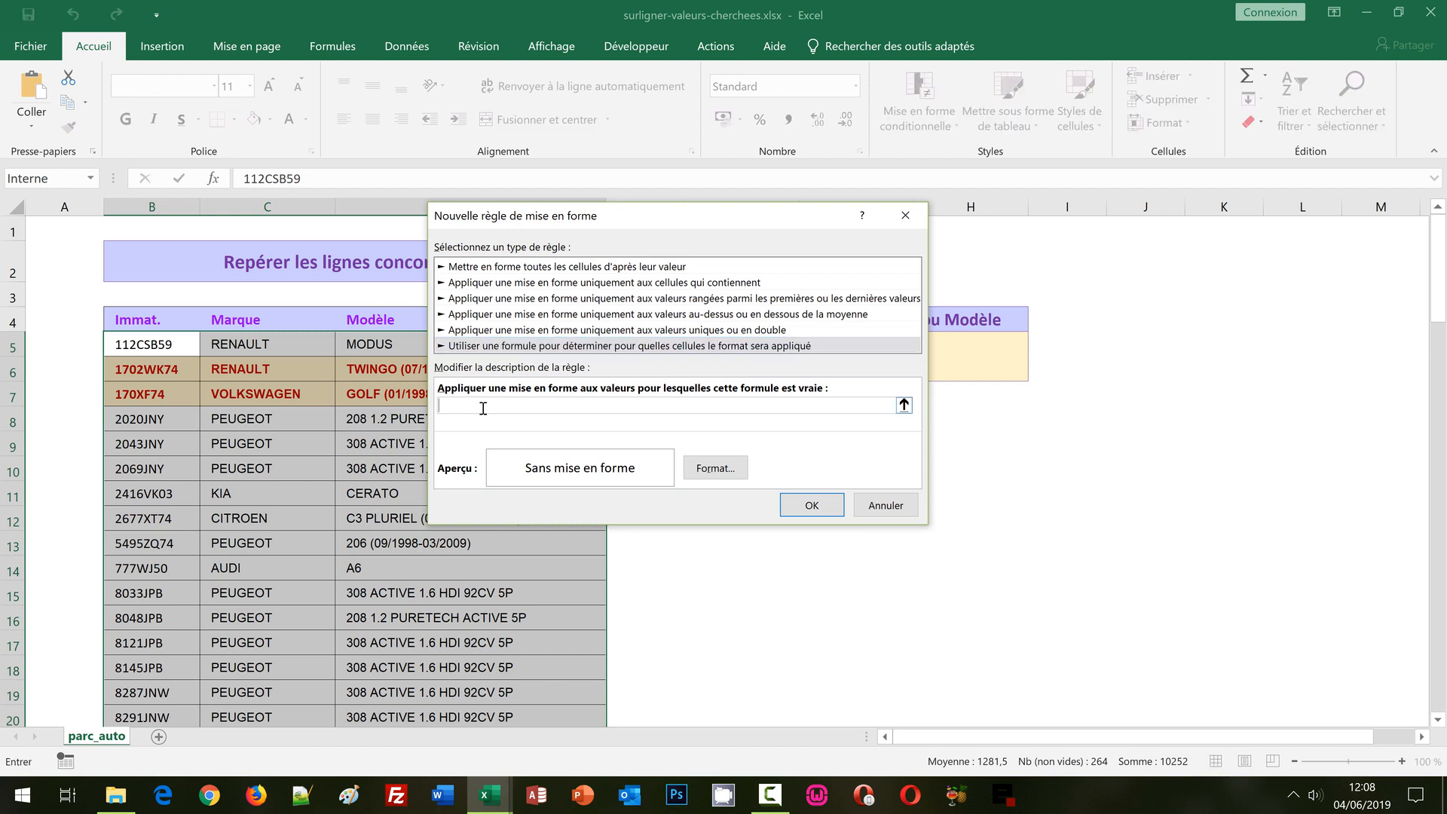
text(=et($F$5<>"";cherche($F$5;$B5)))
drag(599, 219, 652, 397)
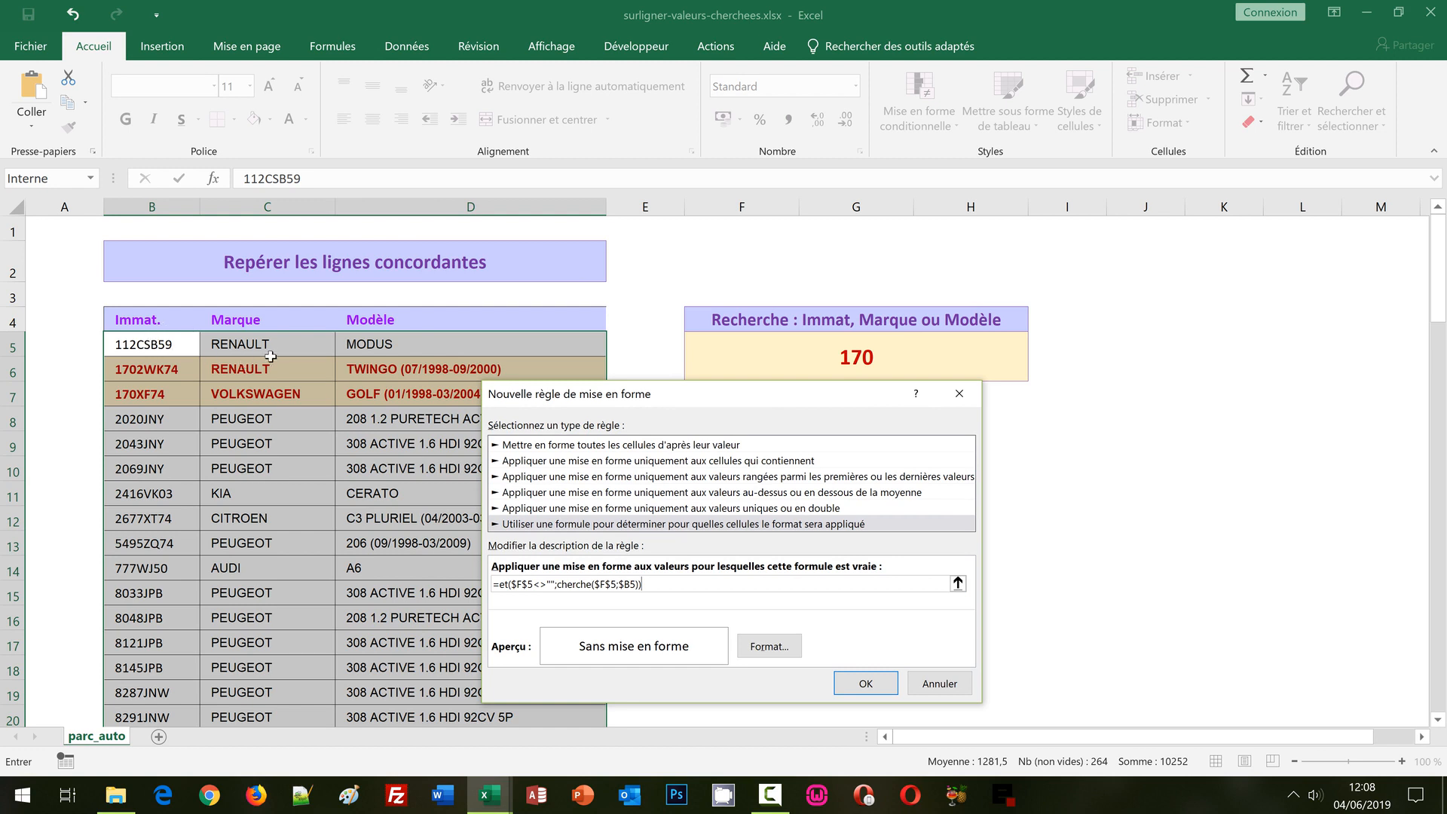
click(628, 585)
Format the make rule's matching rows with a light green fill and bold purple text, and validate the rule
click(768, 646)
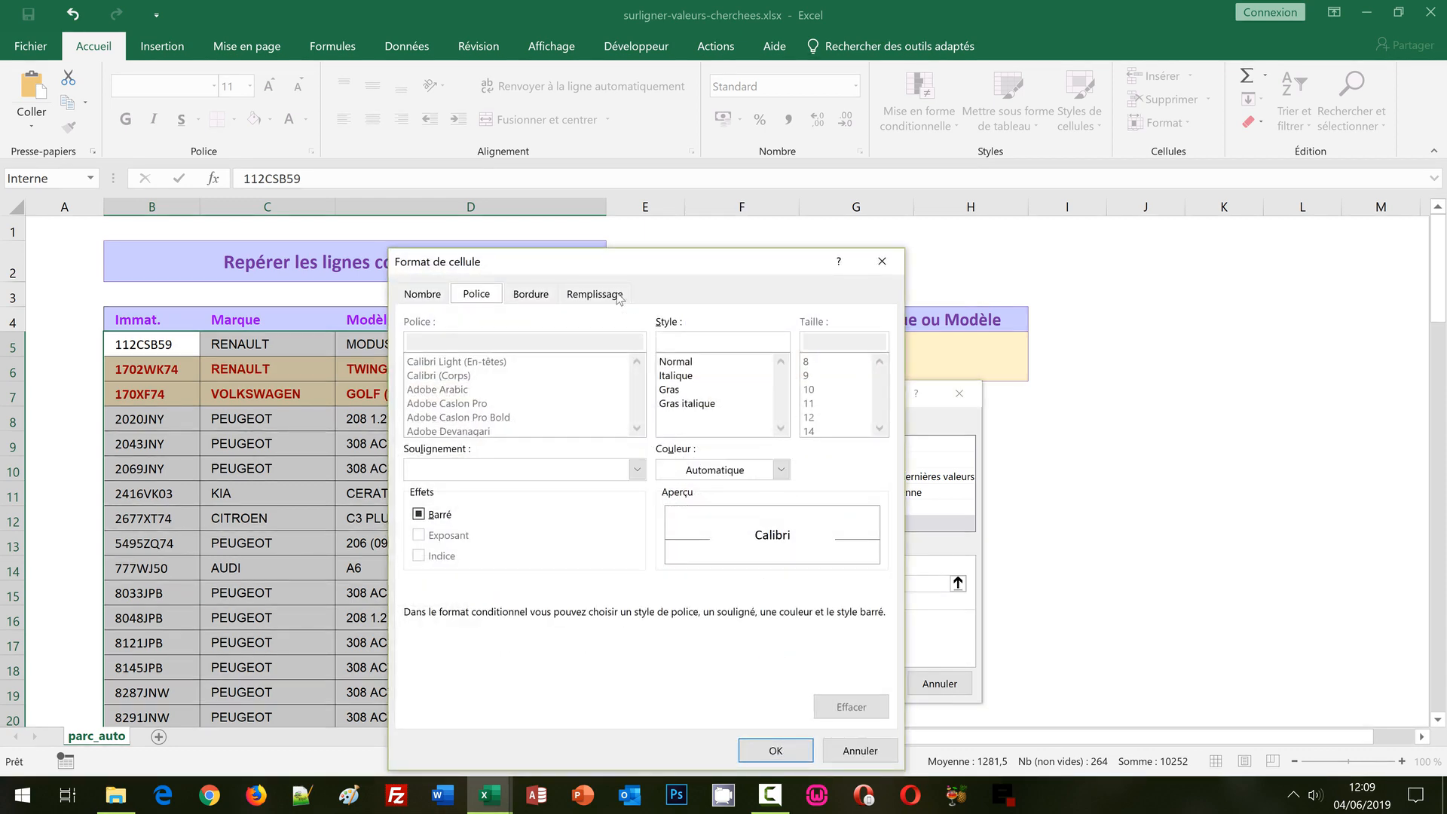
click(594, 299)
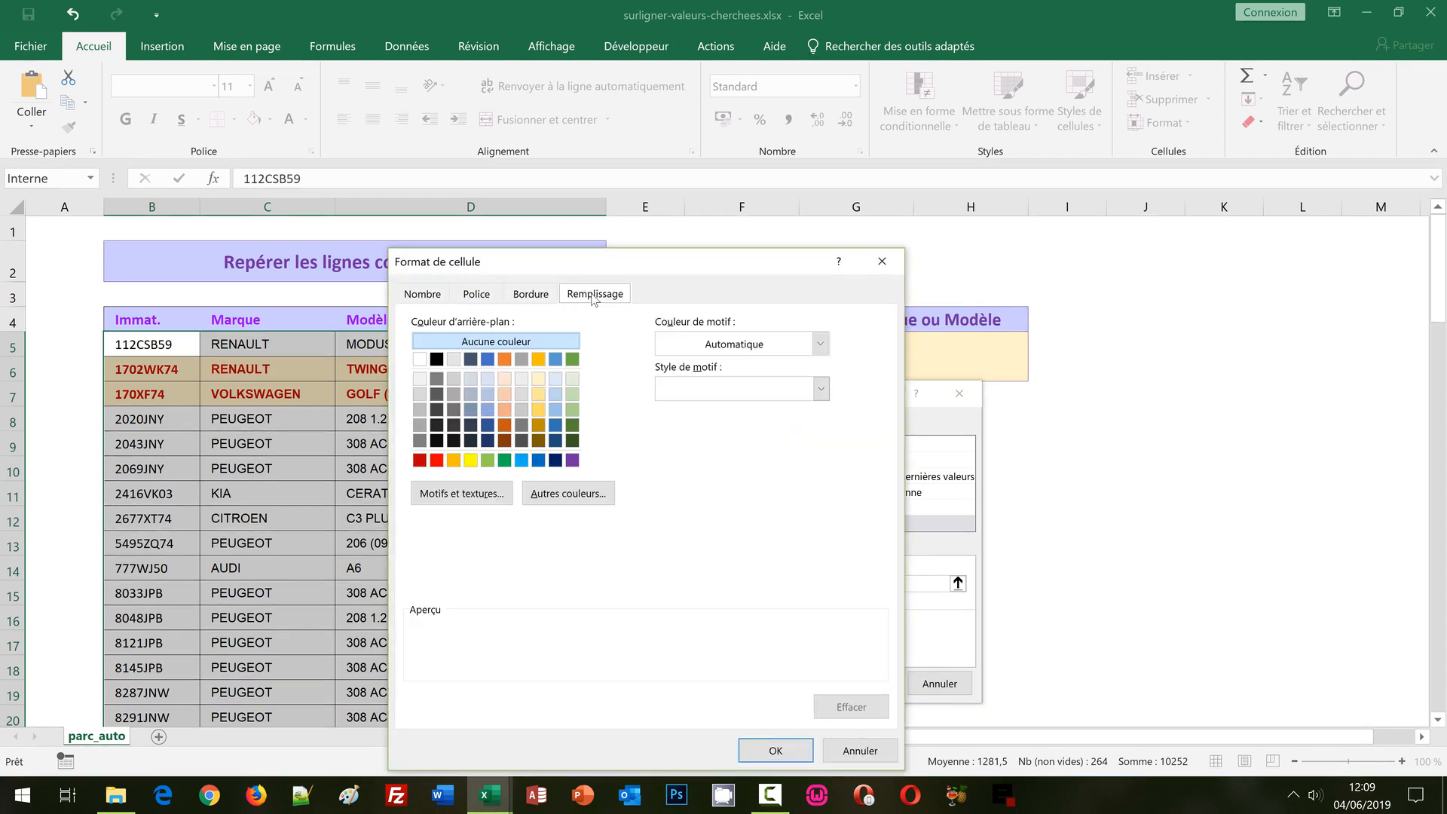
click(572, 377)
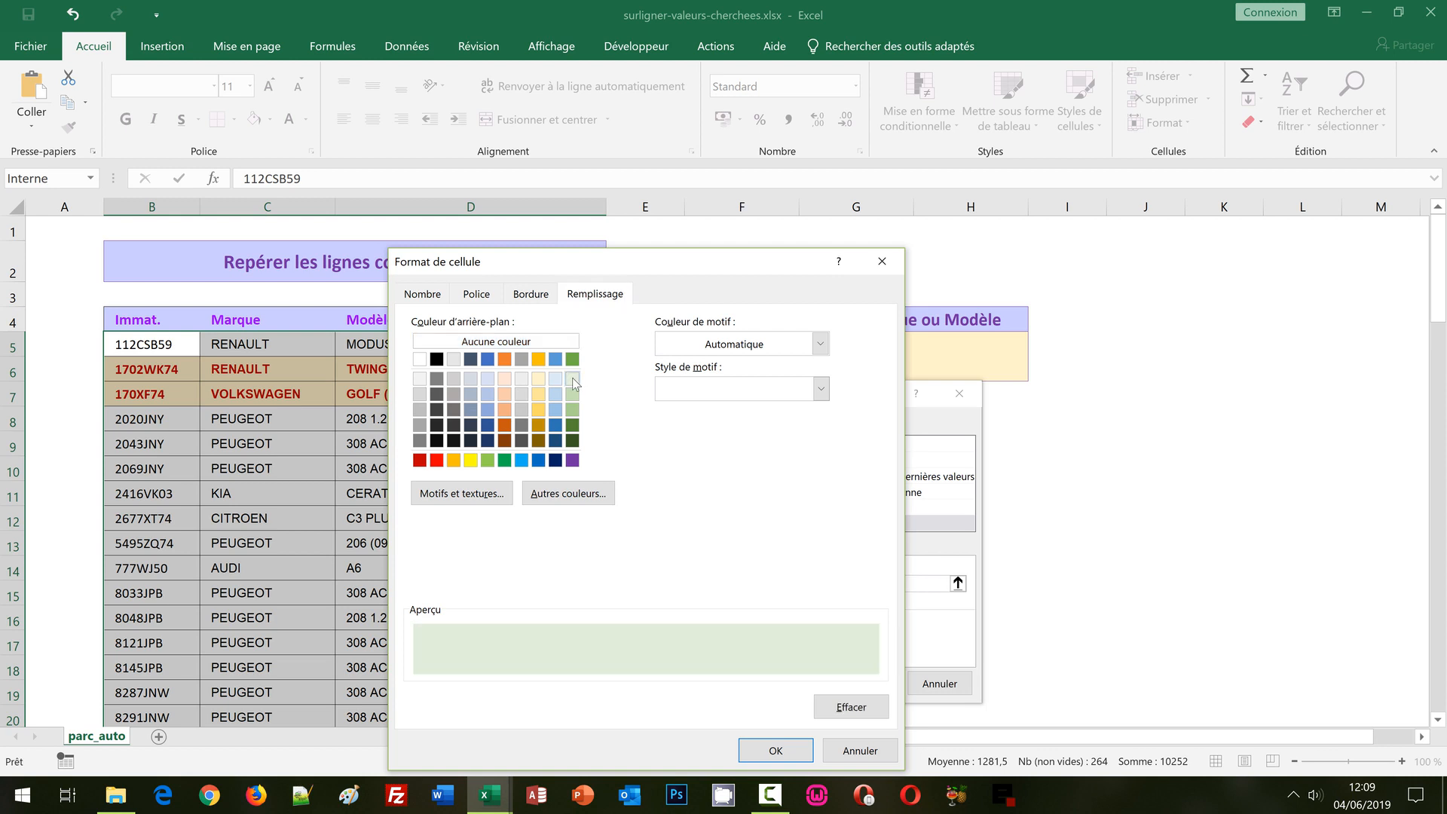
click(476, 296)
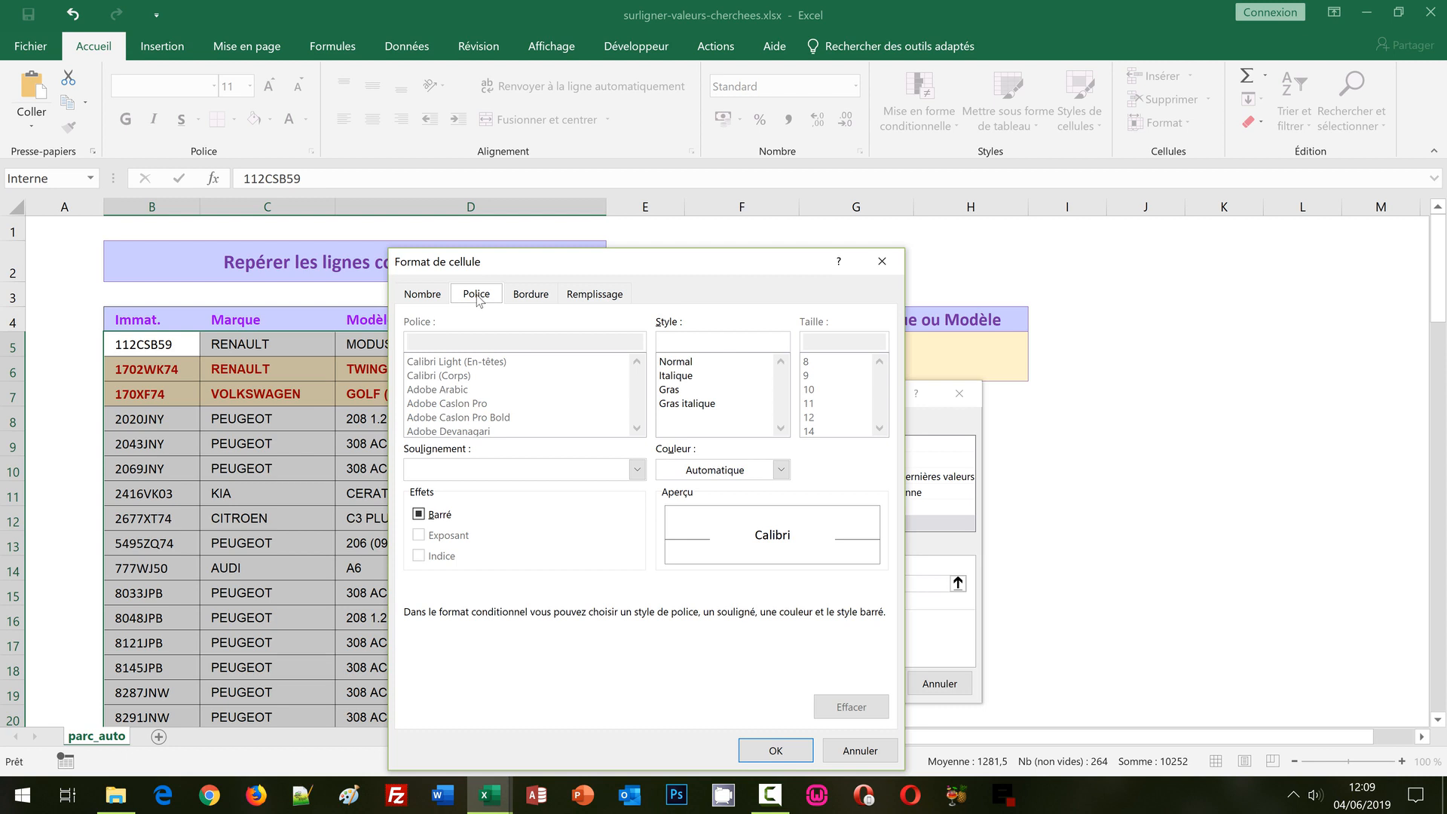
click(673, 390)
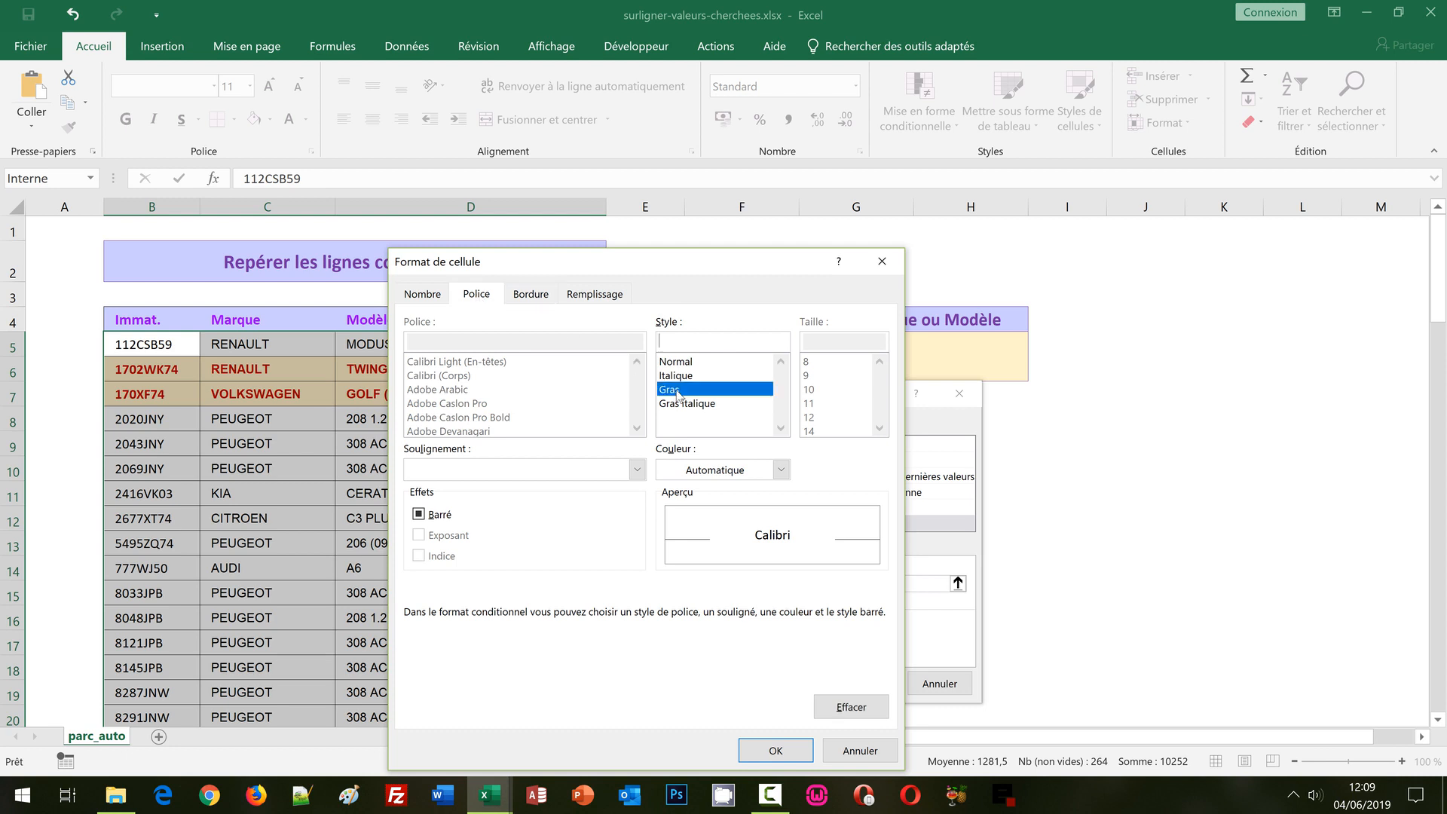
click(779, 469)
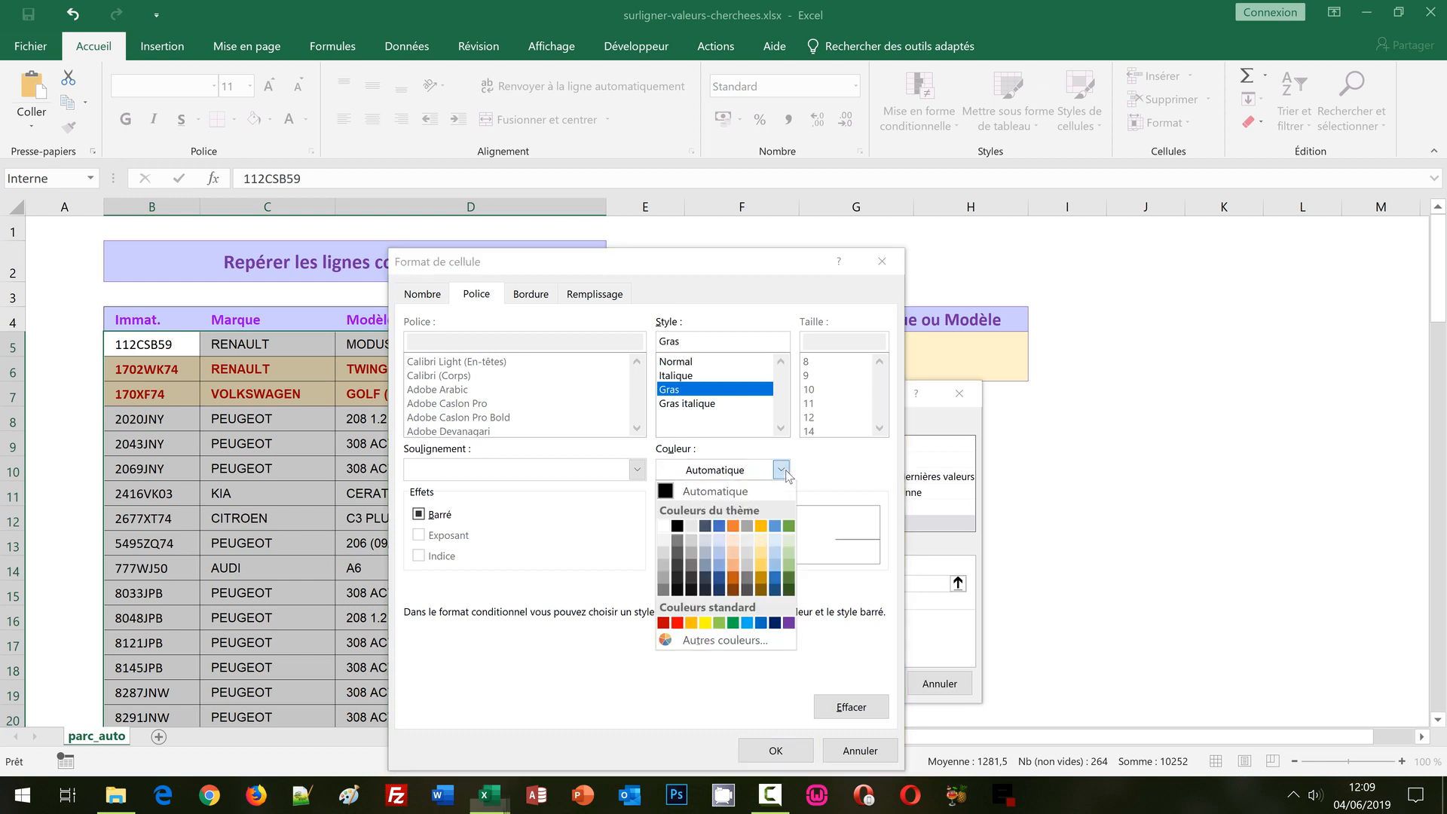
click(788, 621)
click(776, 752)
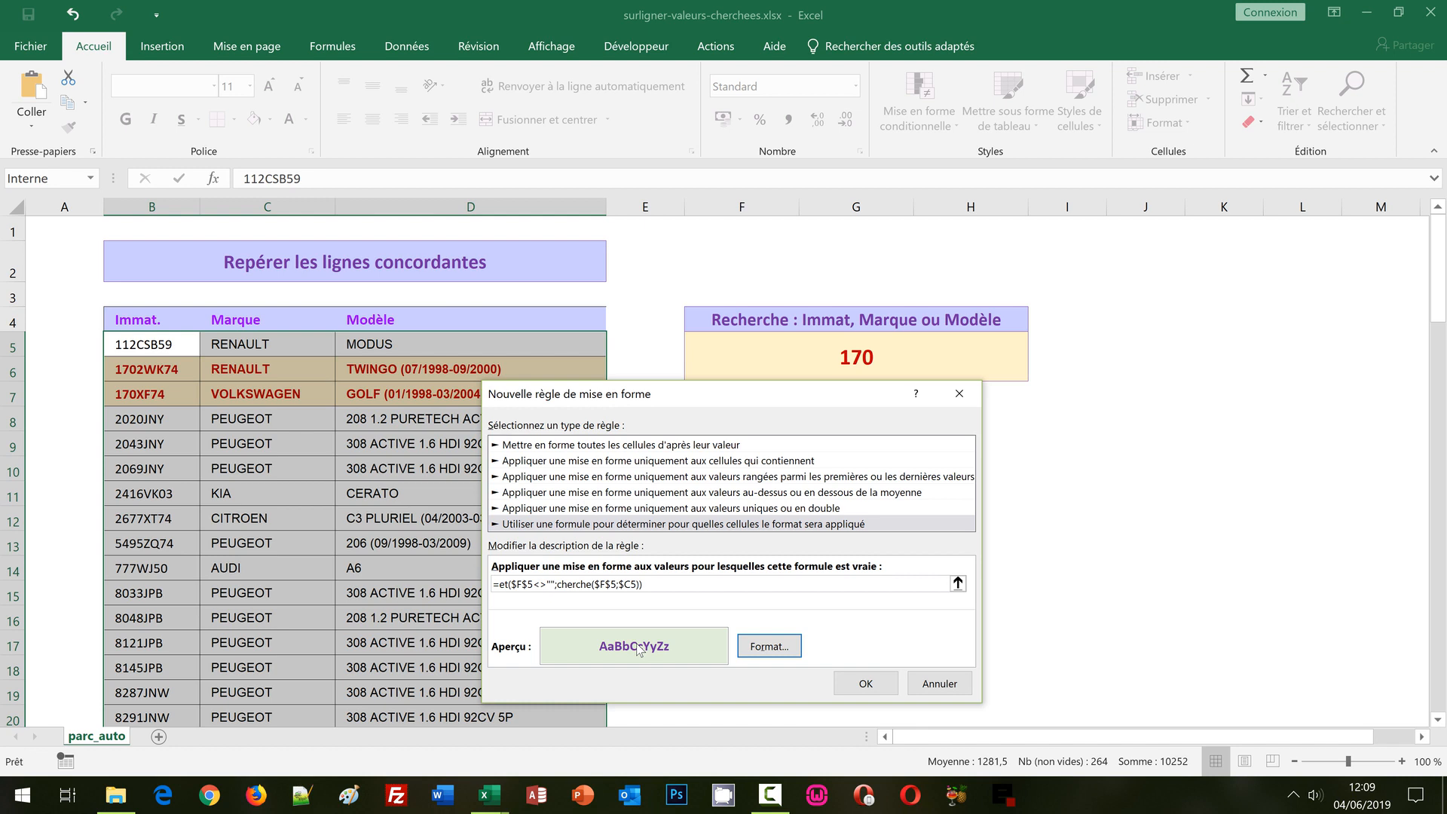
click(865, 683)
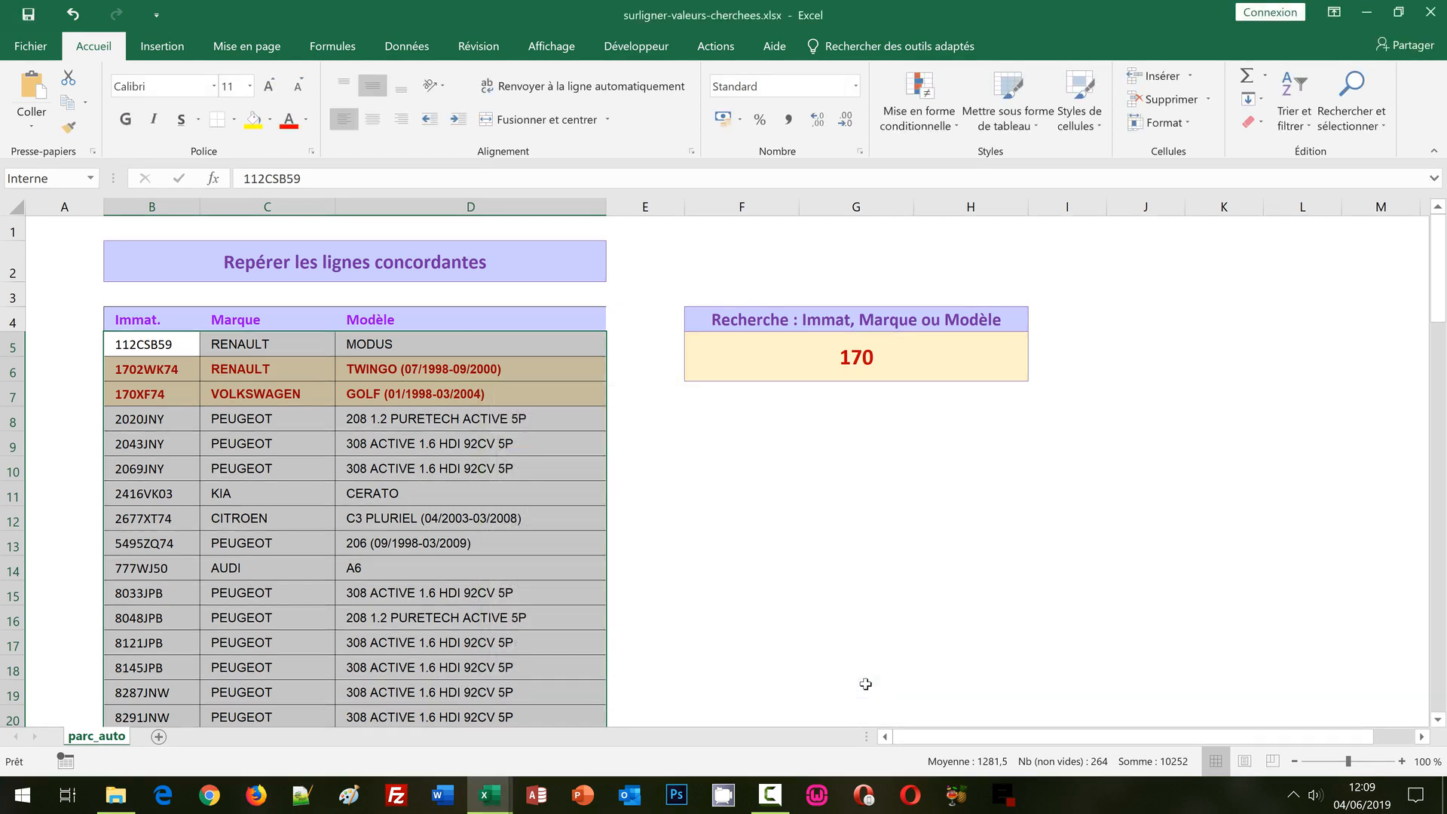
Create another formula-based conditional formatting rule for the same range with =et($F$5<>"";cherche($F$5;$D5))
click(921, 128)
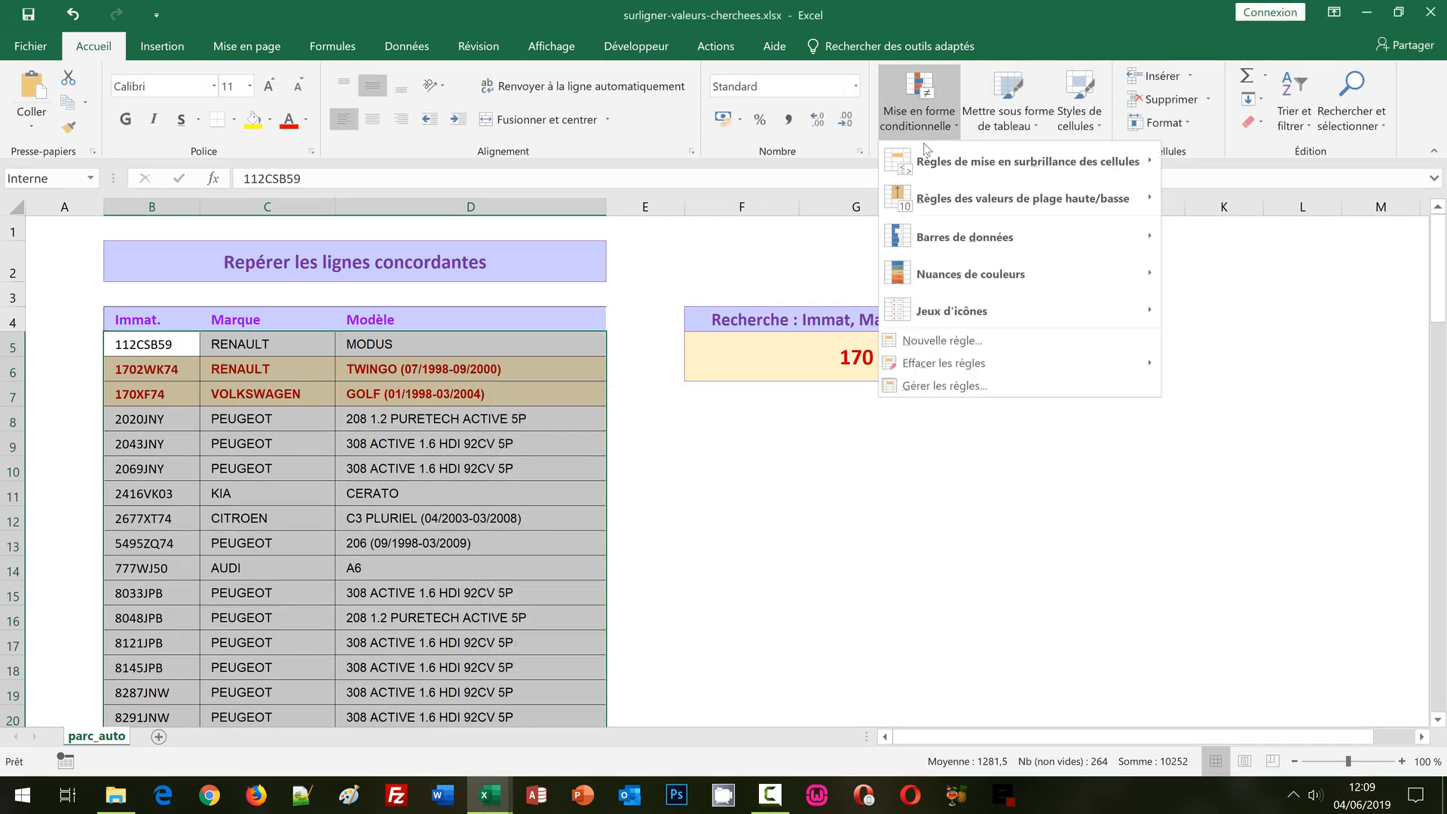
click(908, 349)
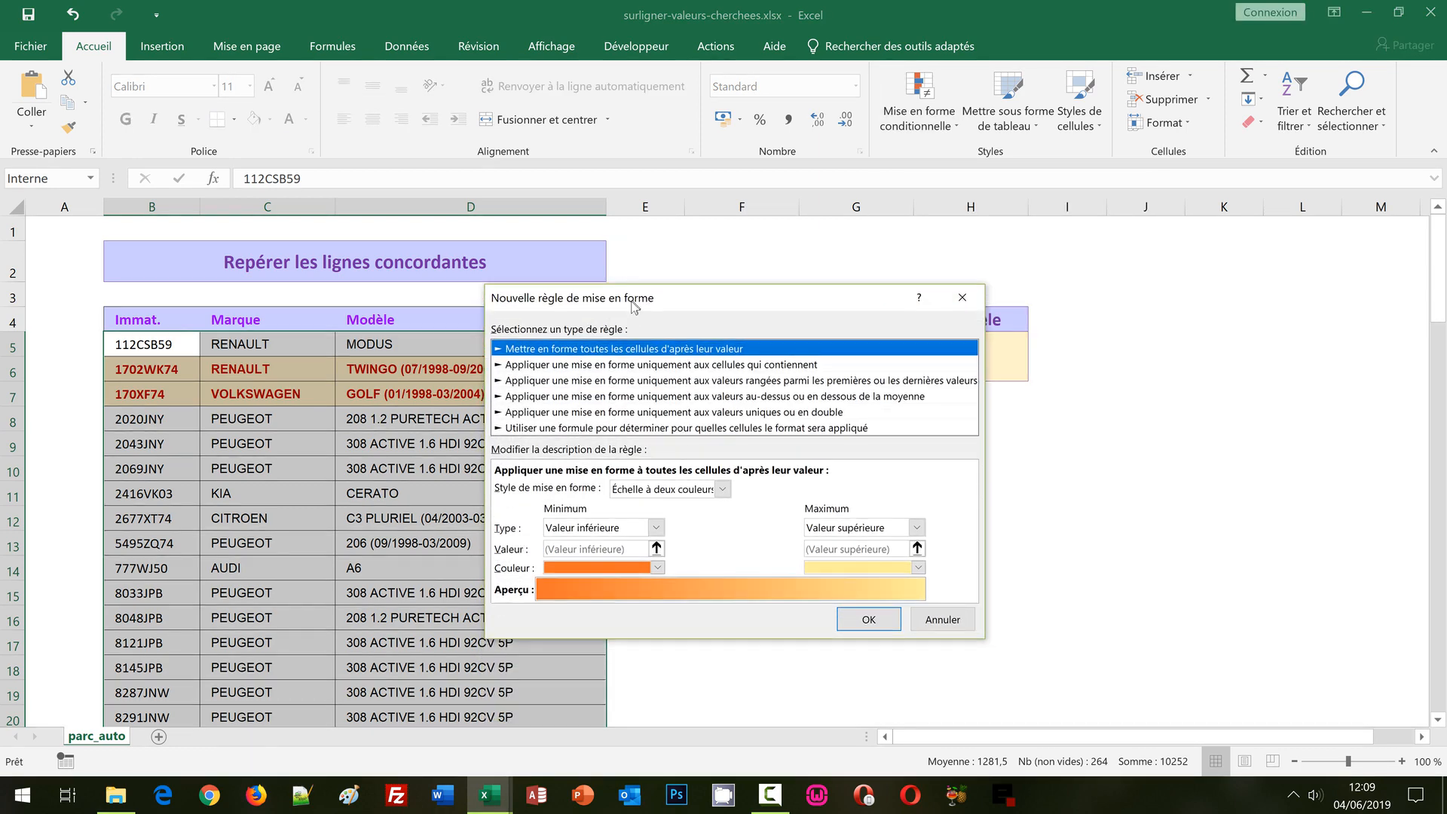
click(591, 428)
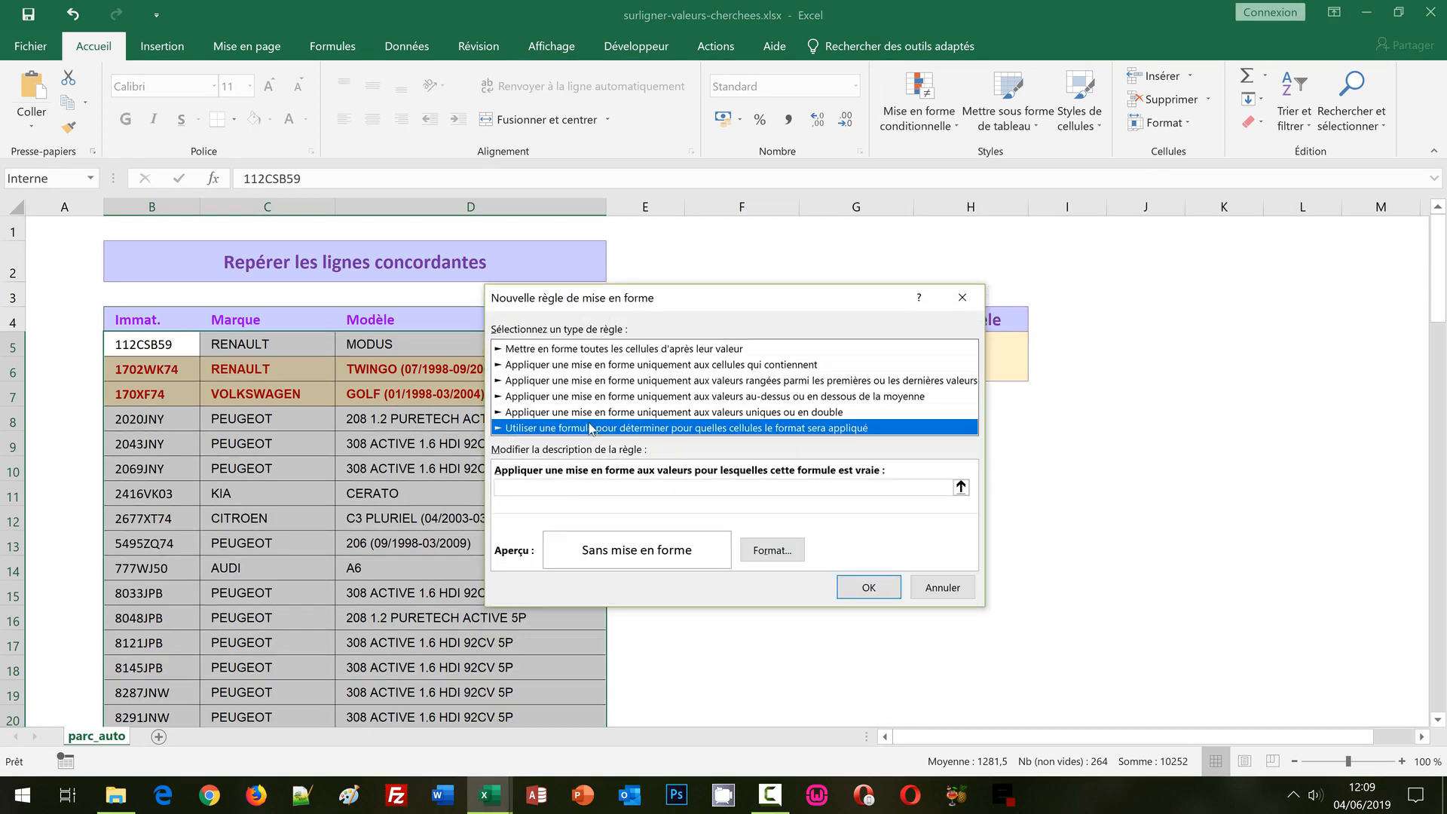
click(560, 486)
text(=et($F$5<>"";cherche($F$5;$B5)))
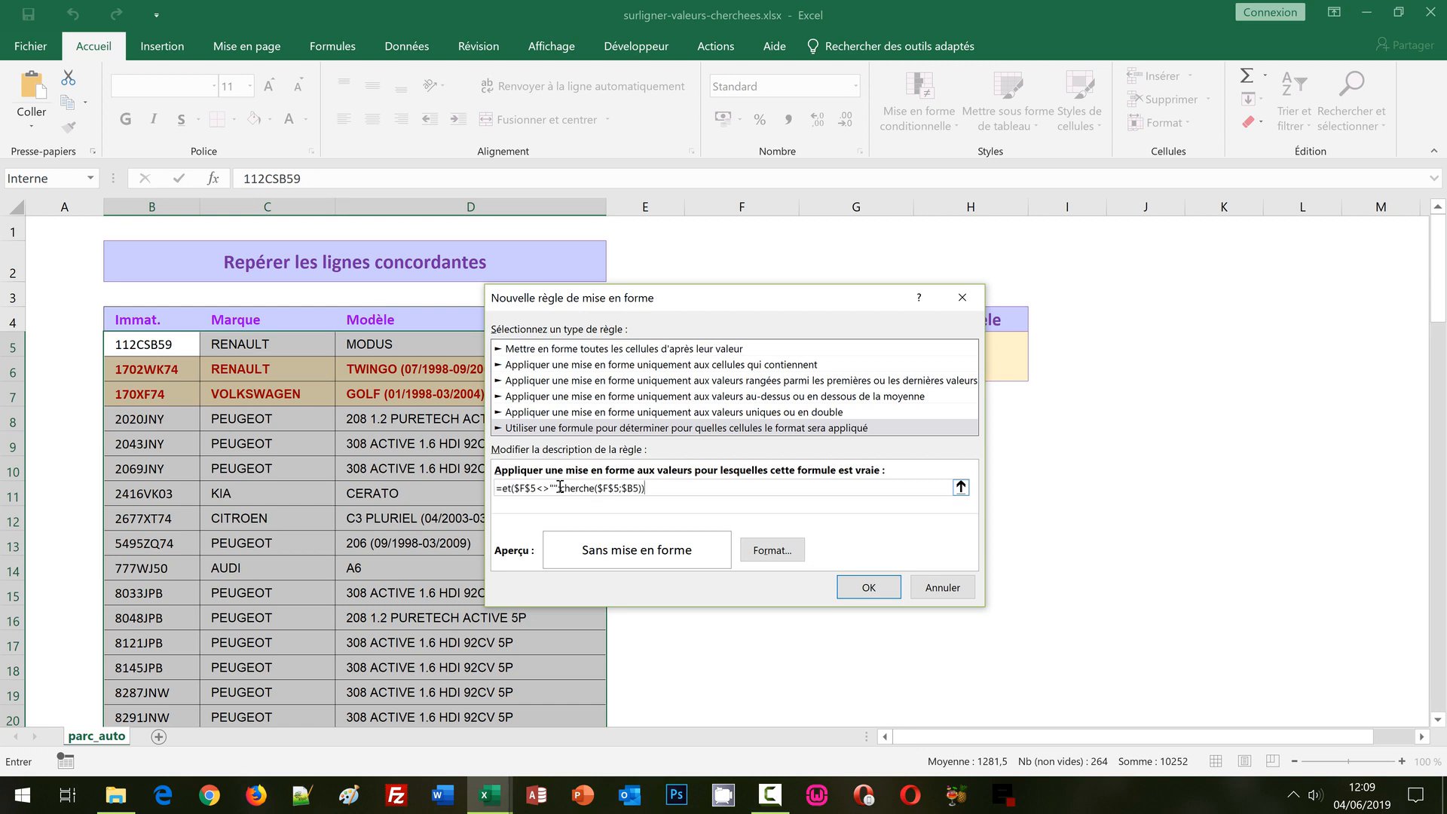
click(630, 487)
key(BackSpace)
text(D)
Format the model rule's matching rows with a light grey fill and bold dark blue text, and validate the rule
click(768, 550)
click(680, 294)
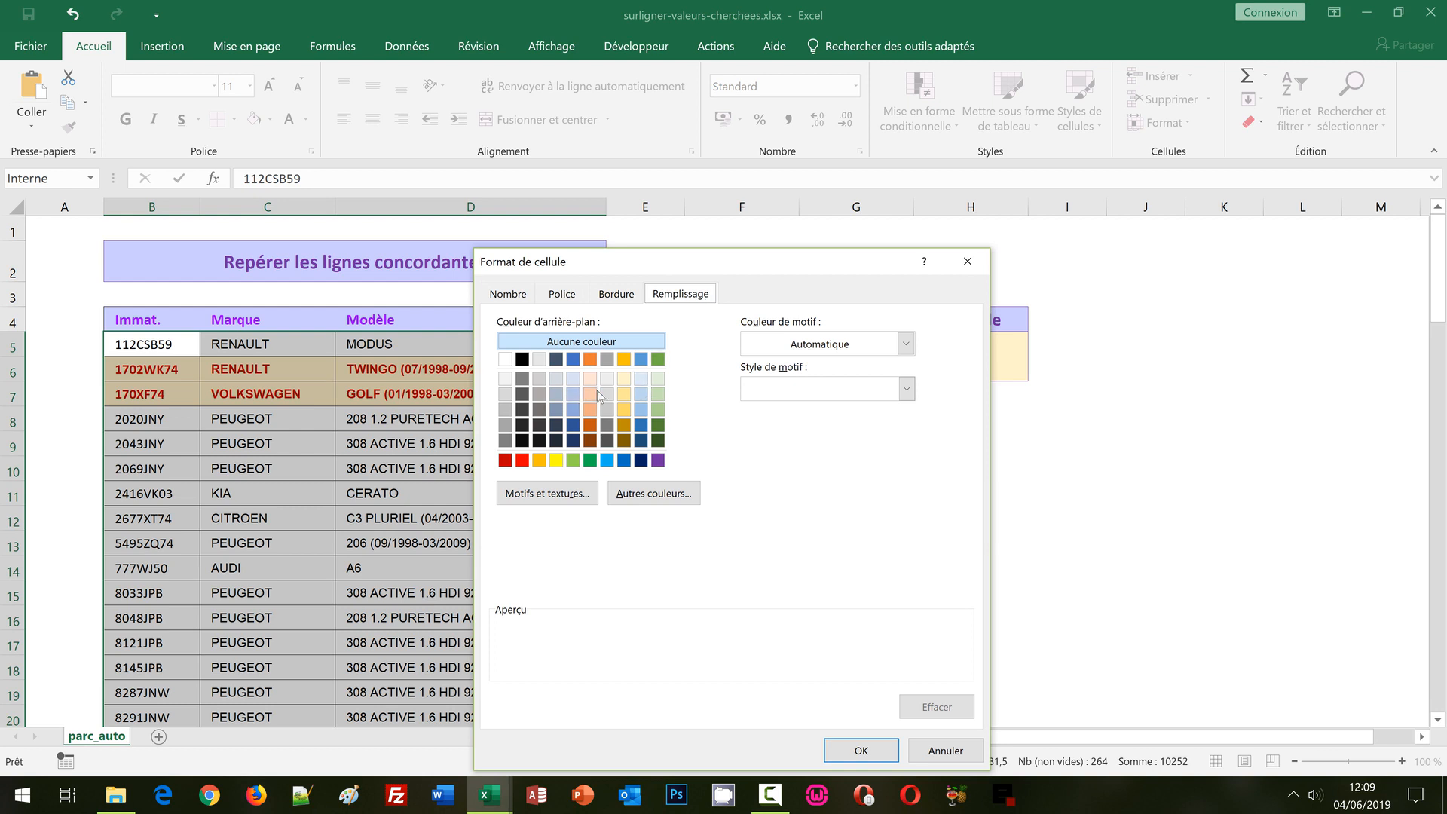
click(506, 379)
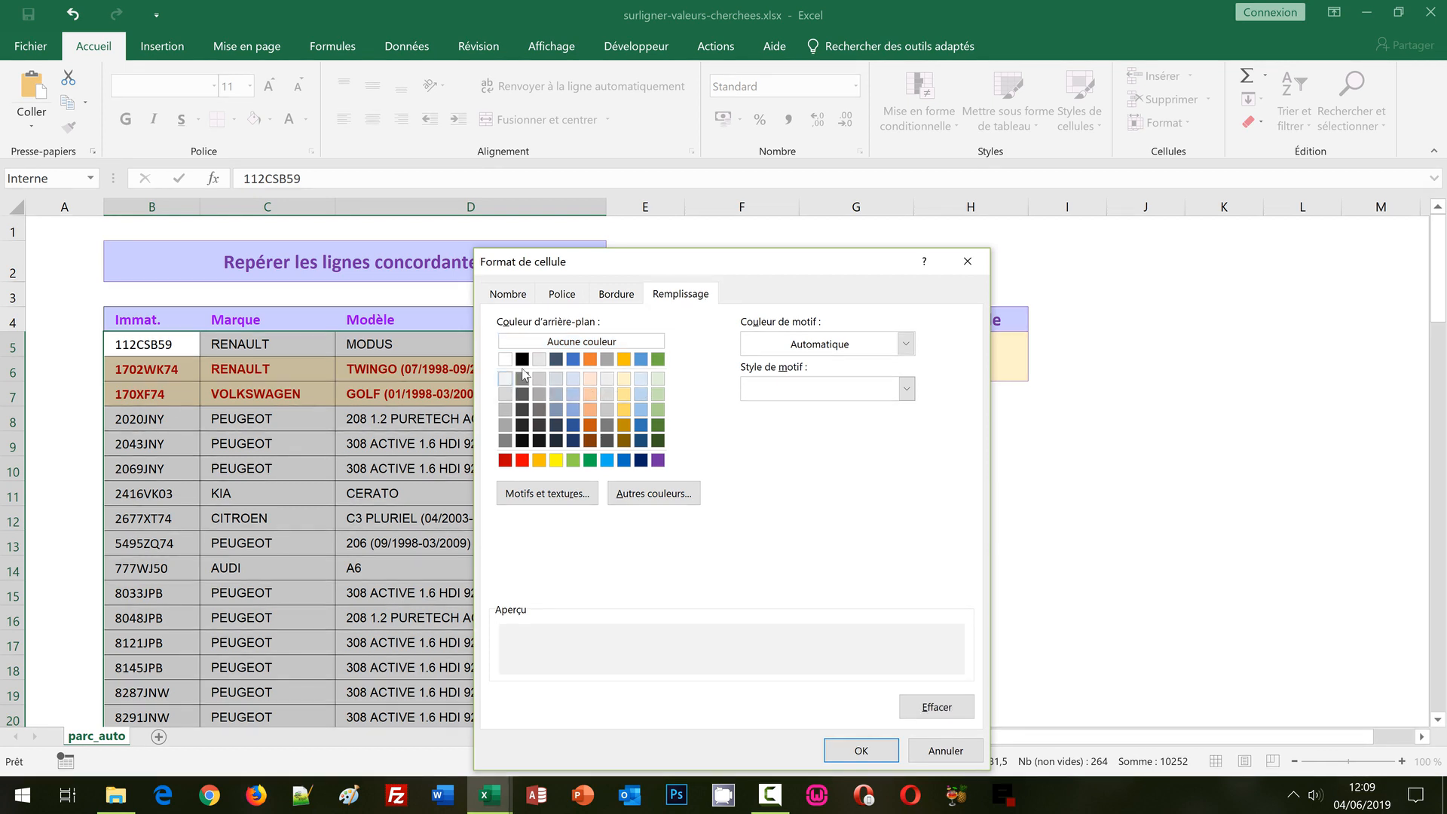
click(576, 294)
click(761, 389)
click(866, 471)
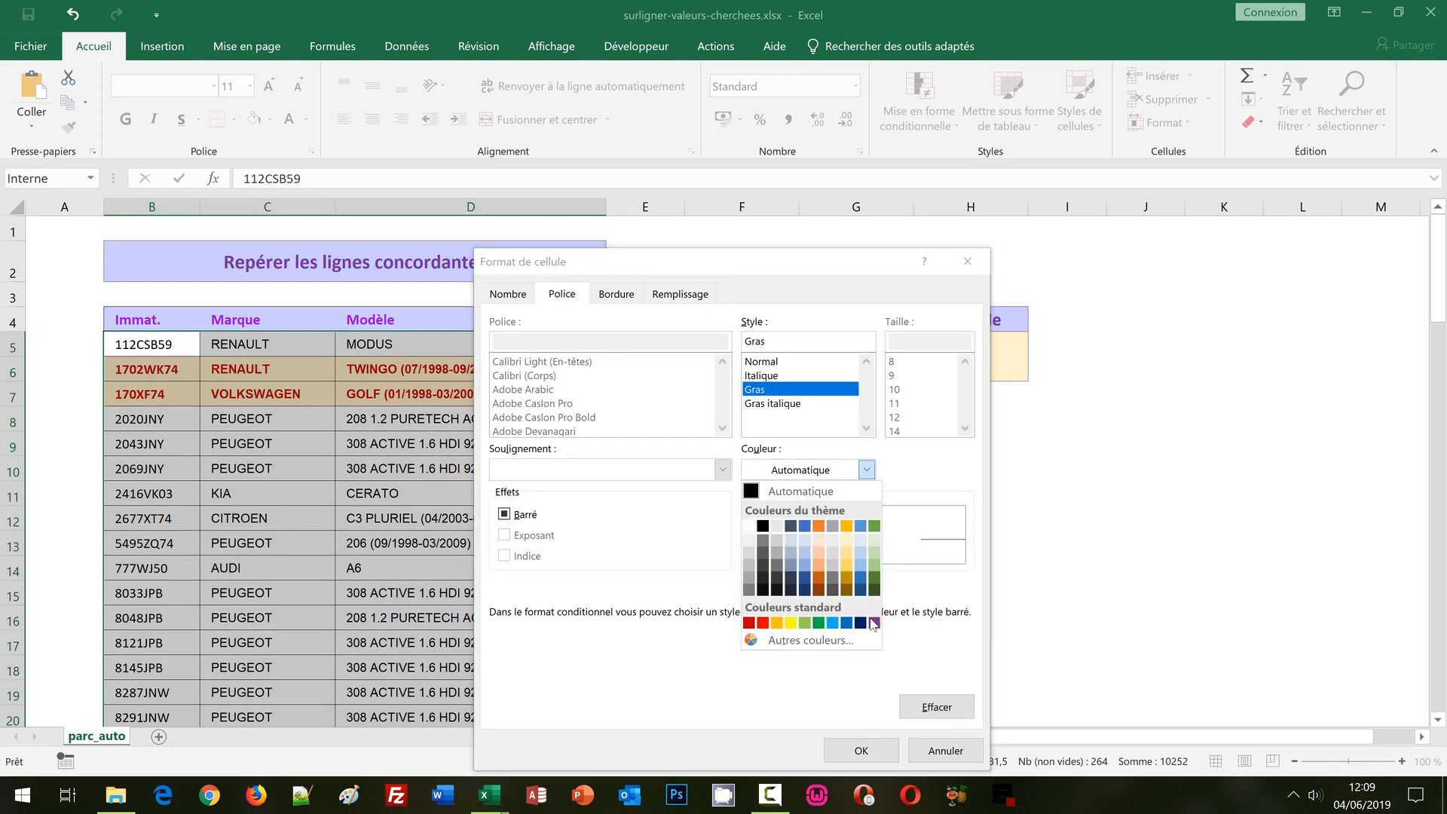
click(805, 581)
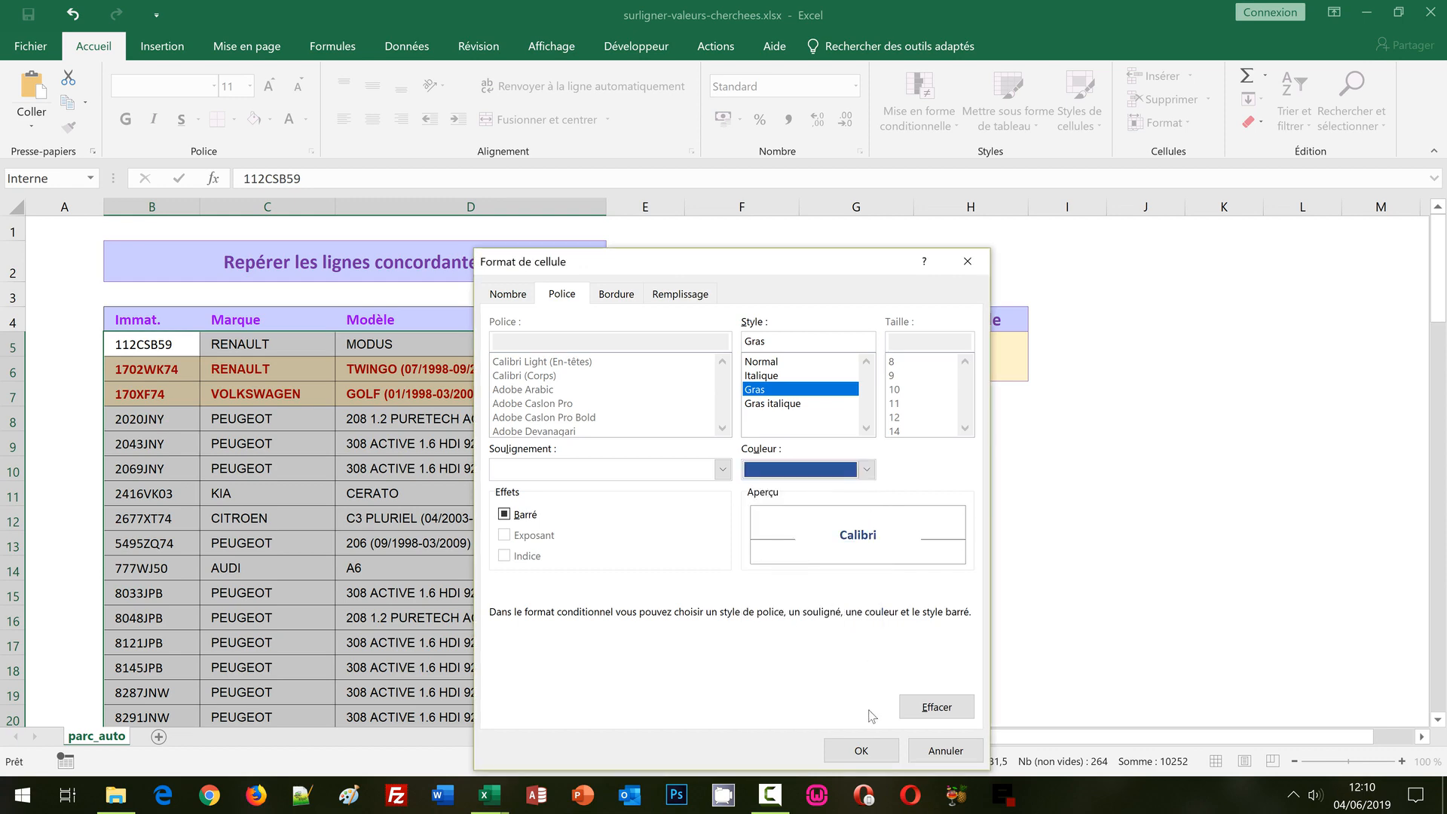
click(859, 750)
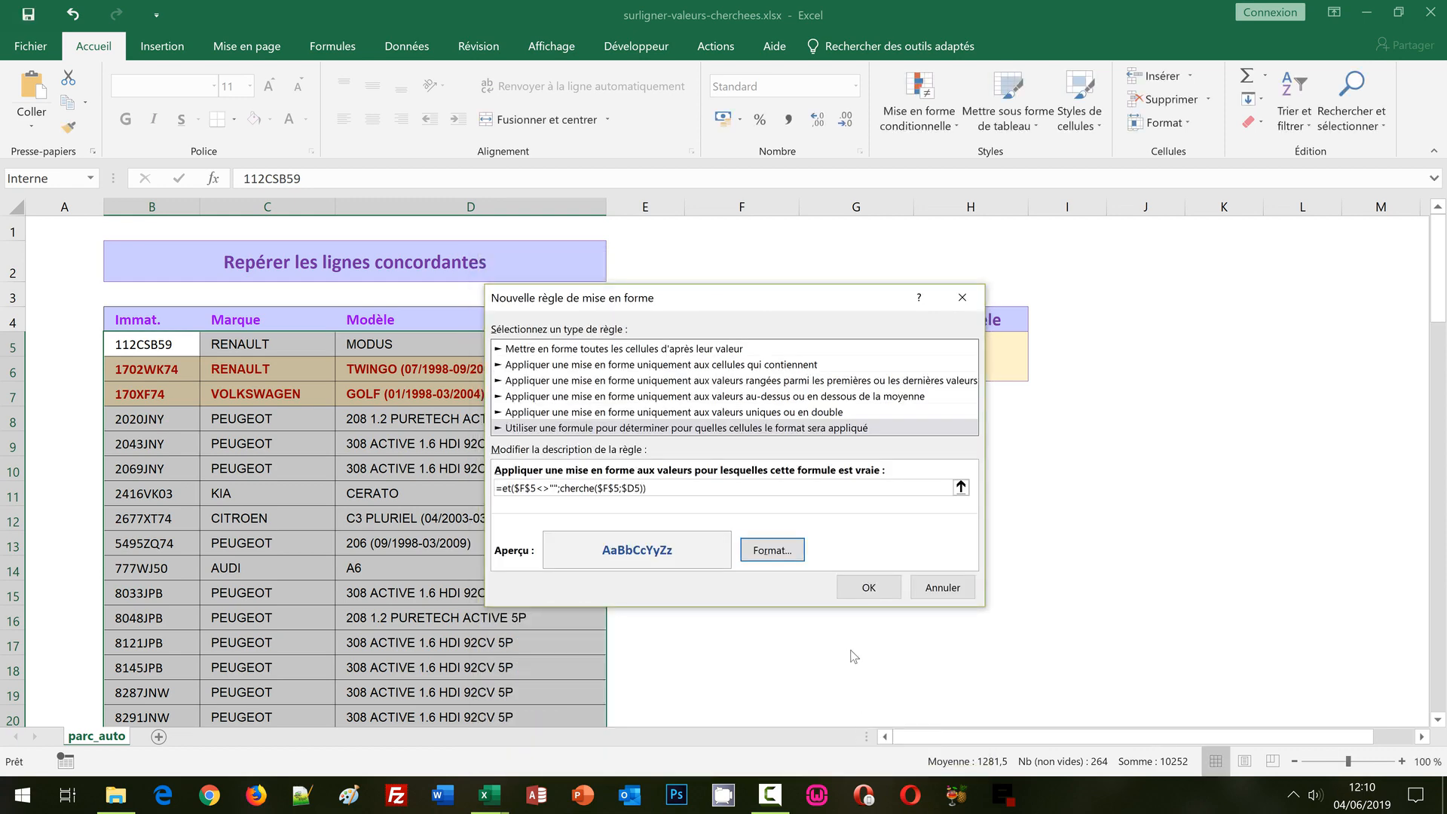
click(867, 589)
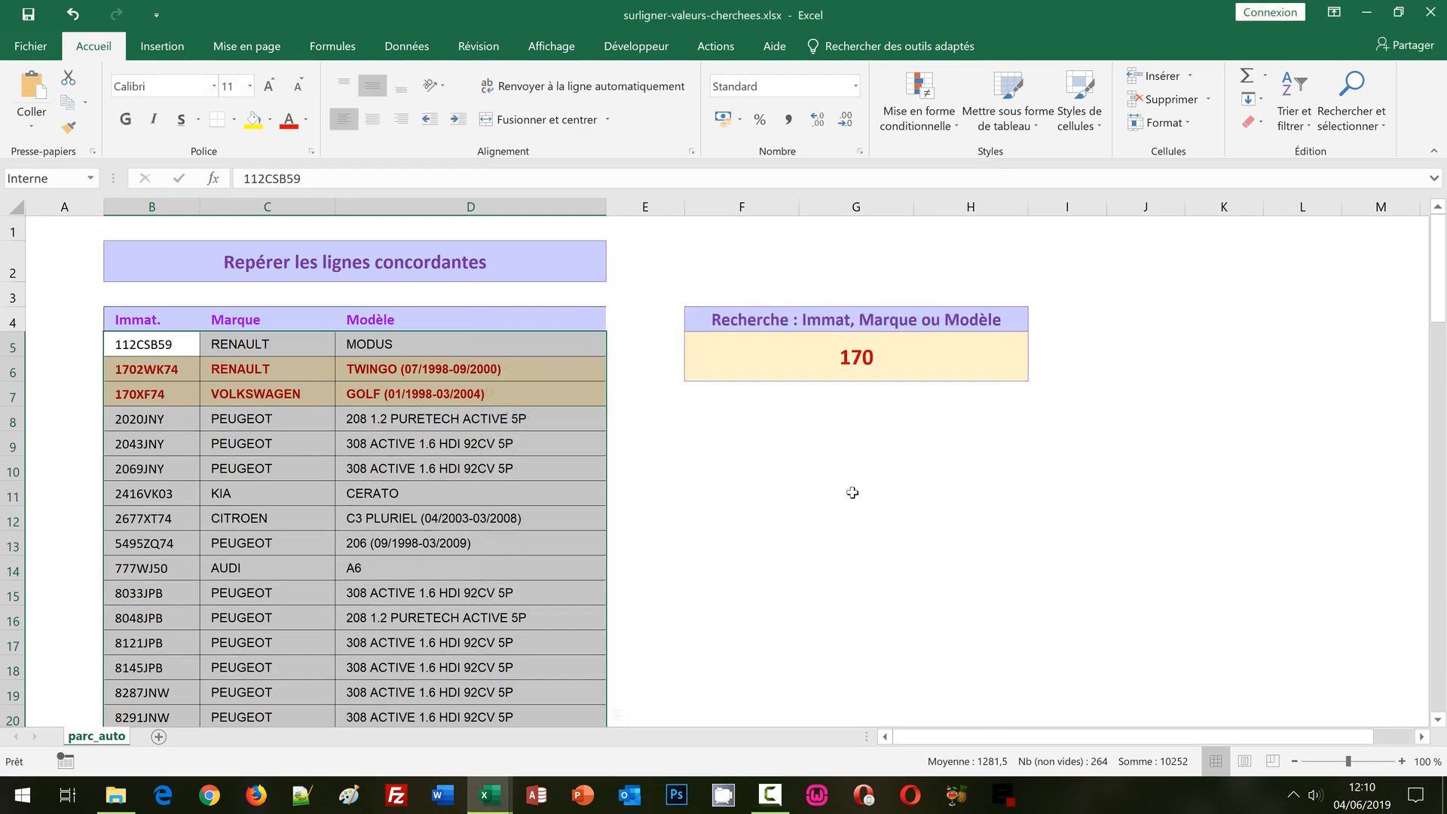
Test the model rule by entering 208 in search cell F5
click(842, 424)
click(851, 362)
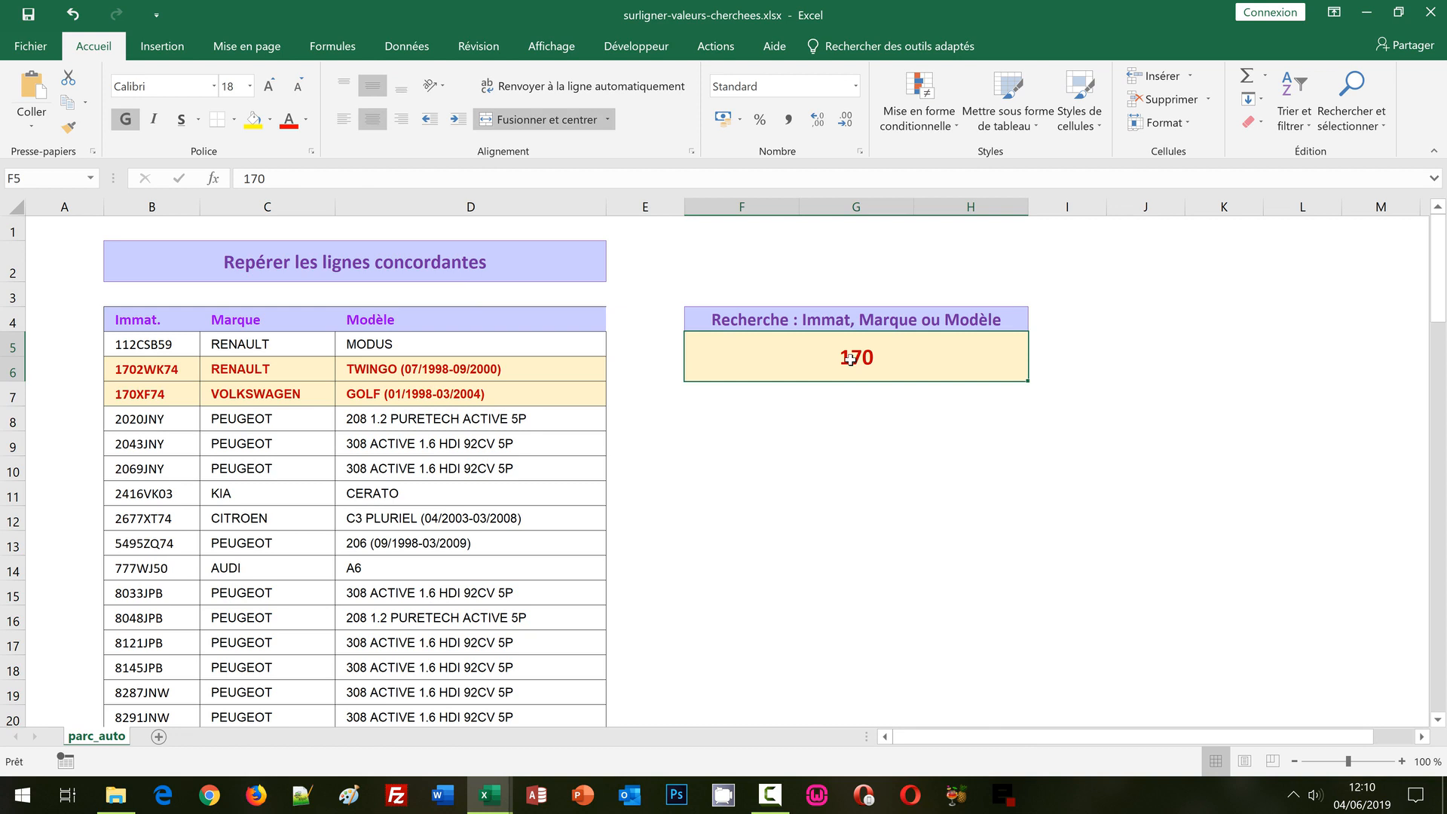
text(208)
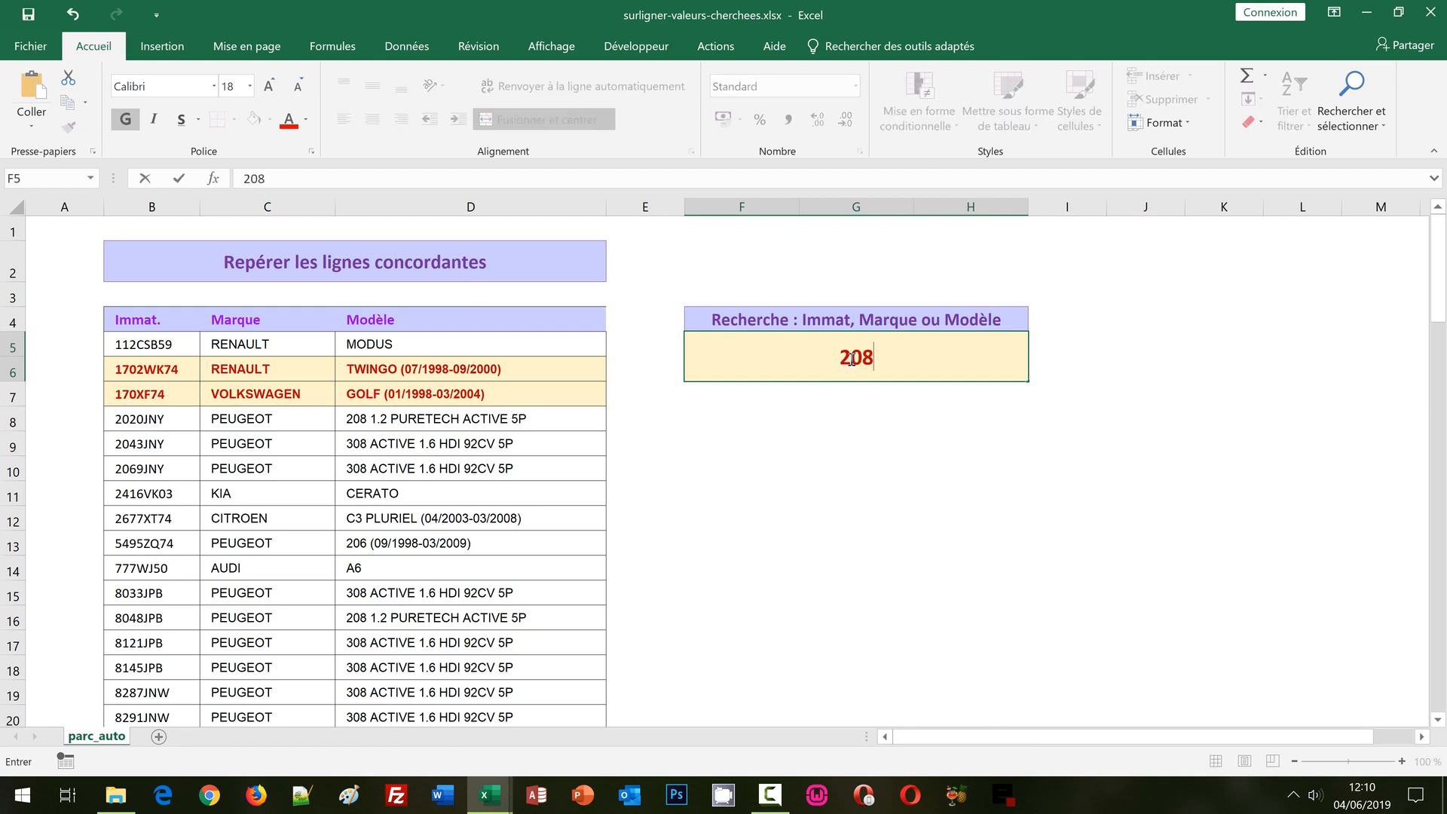
key(Return)
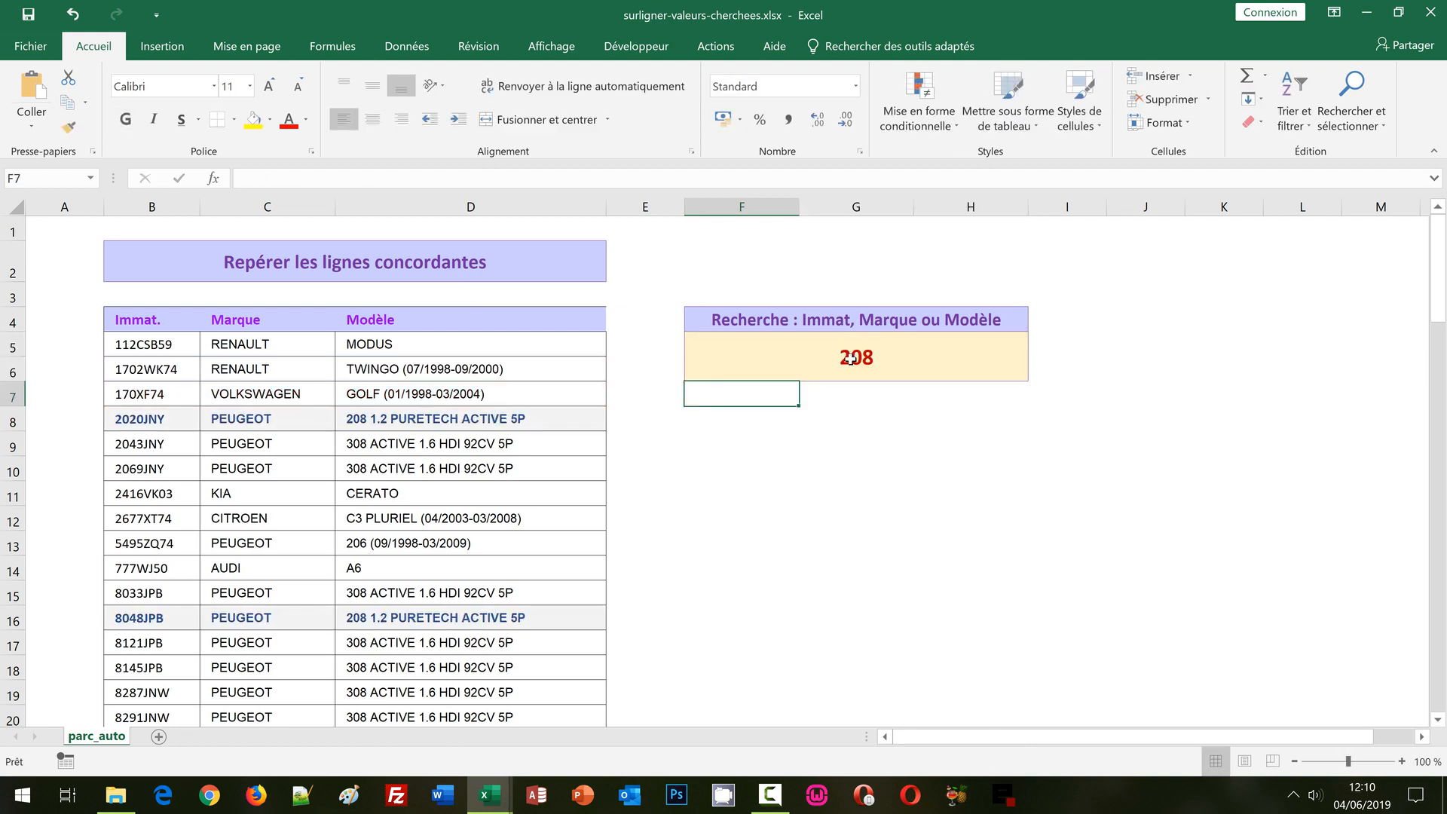
Test the make rule by entering peugeot in search cell F5
click(859, 359)
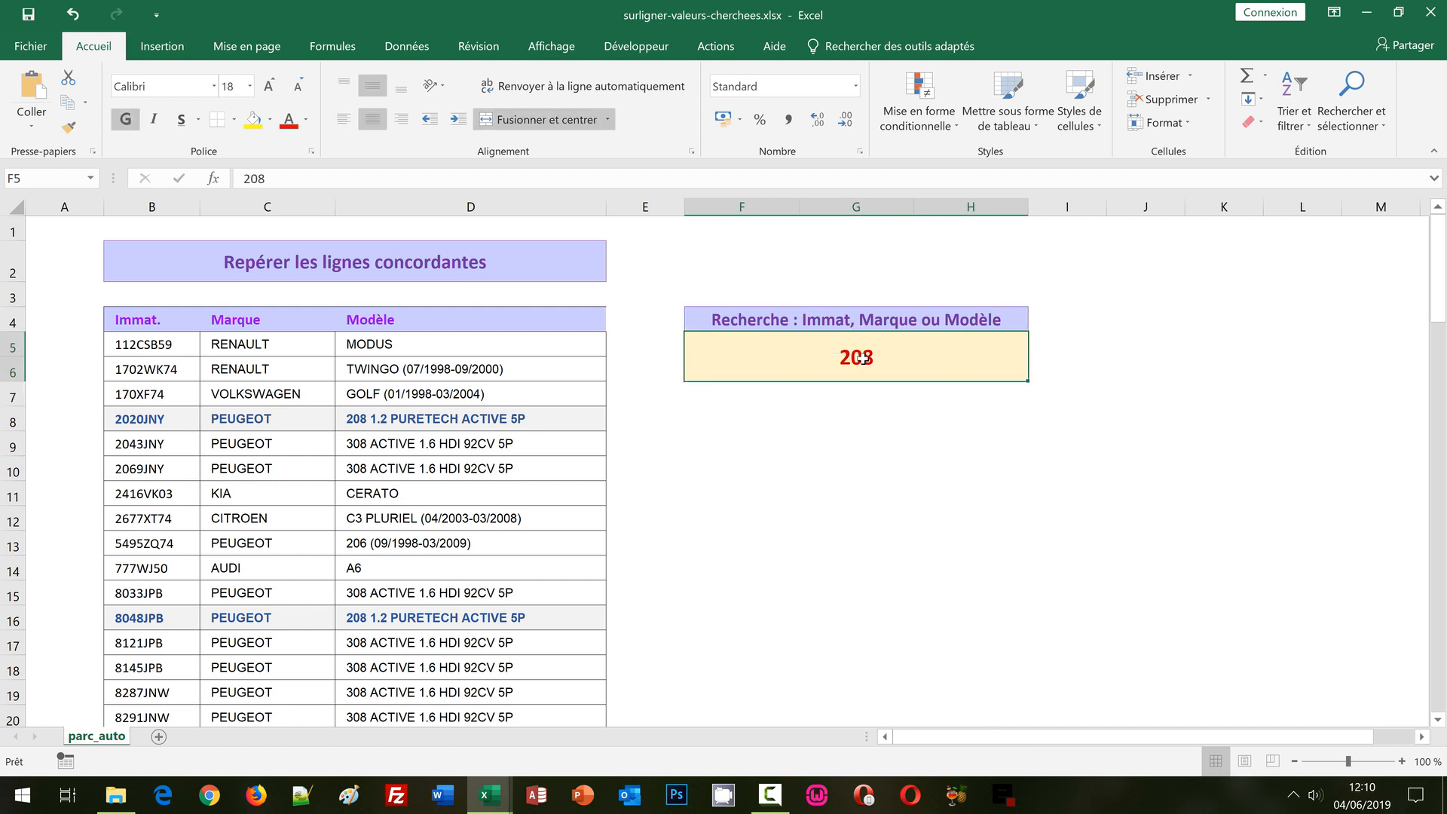
text(peuge)
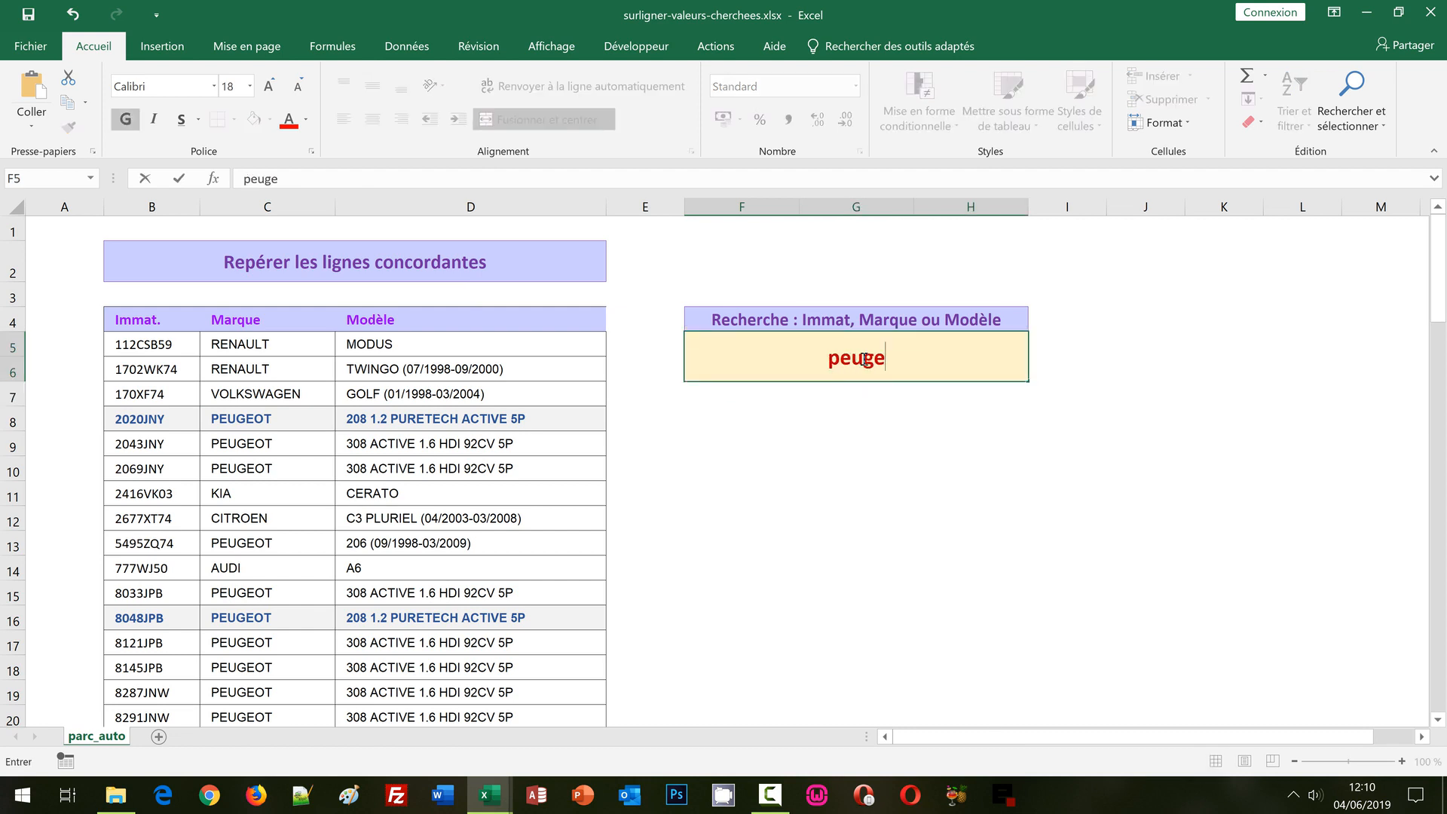
text(ot)
key(Return)
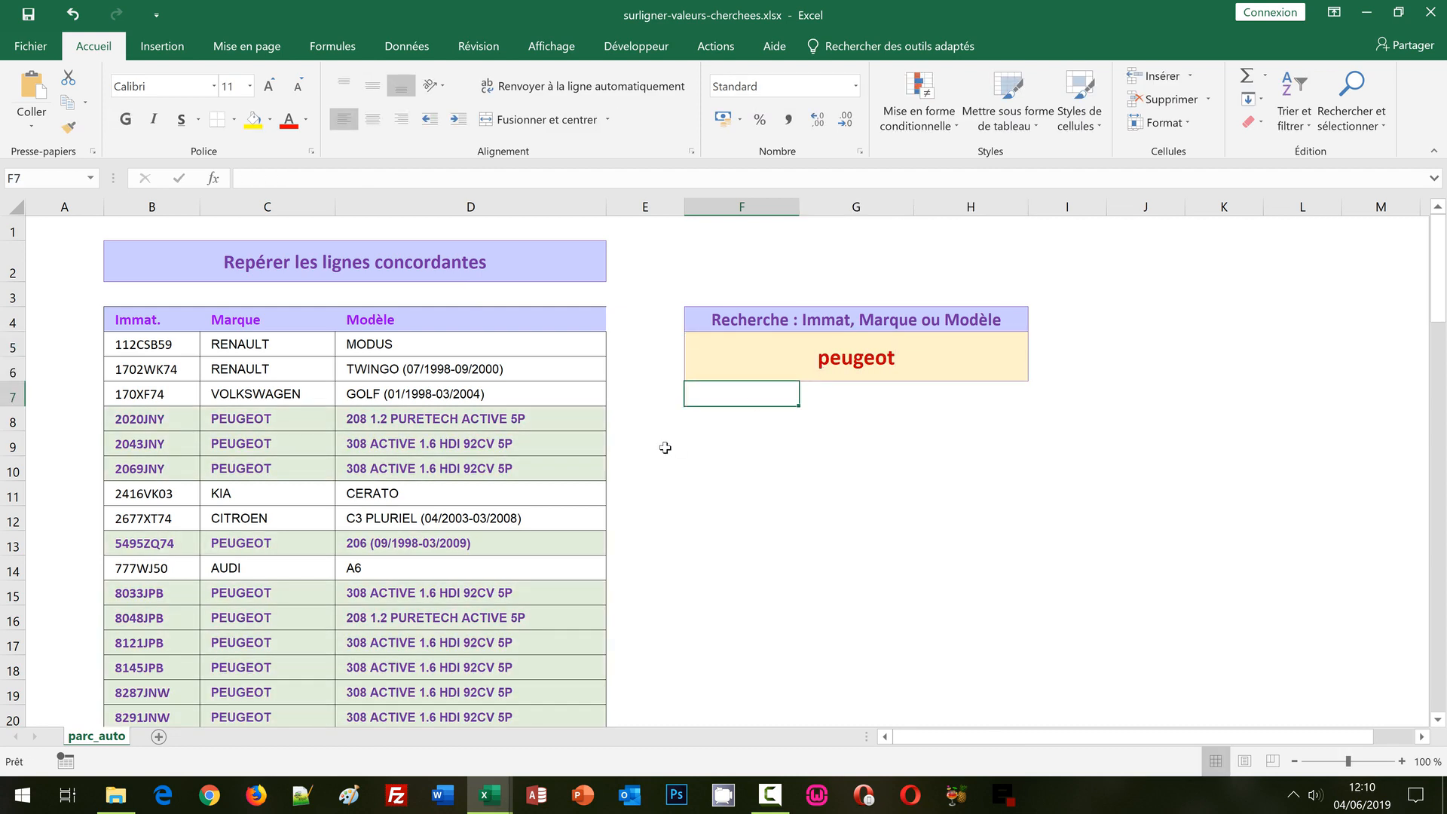